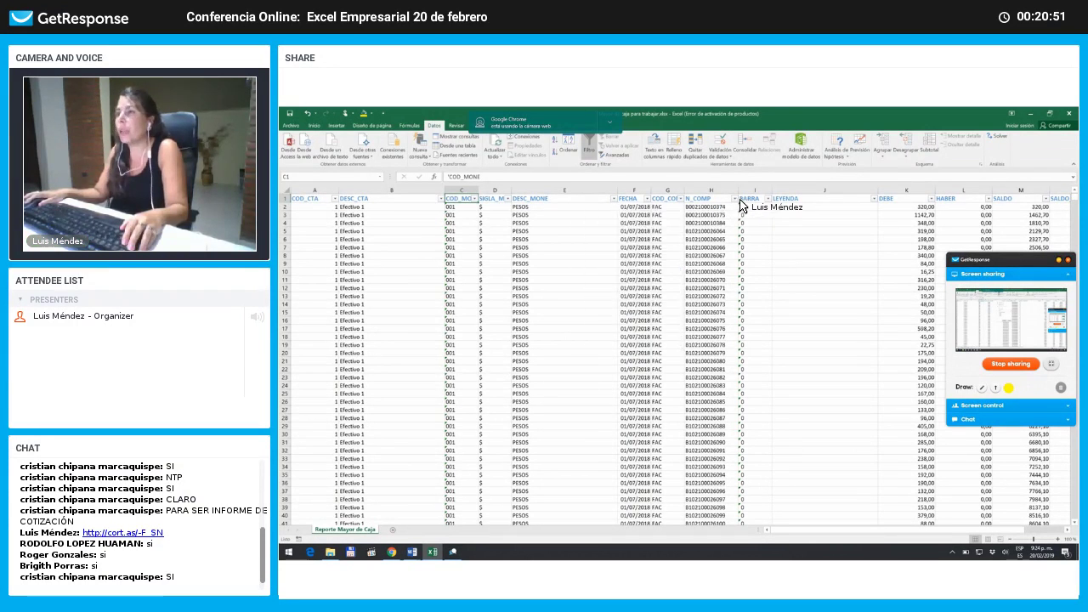
- Examine the report's column headers from BARRA through SALDO_REEX and the first-row balance cells in the SALDO columns
{"action": "left_click", "coordinate": [767, 201]}
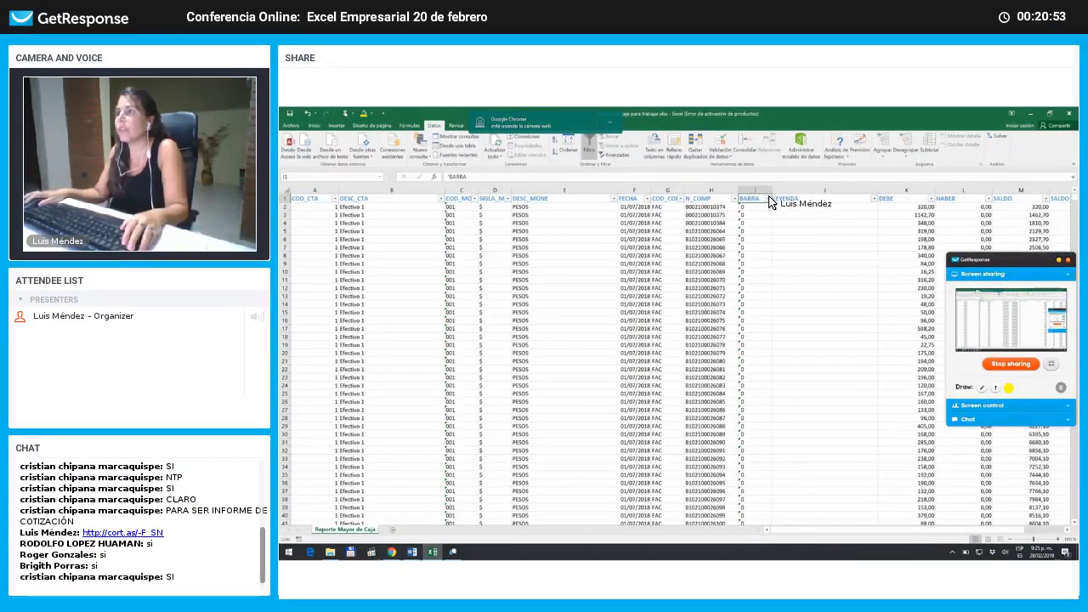
{"action": "left_click", "coordinate": [876, 200]}
{"action": "left_click", "coordinate": [876, 200]}
{"action": "left_click", "coordinate": [914, 201]}
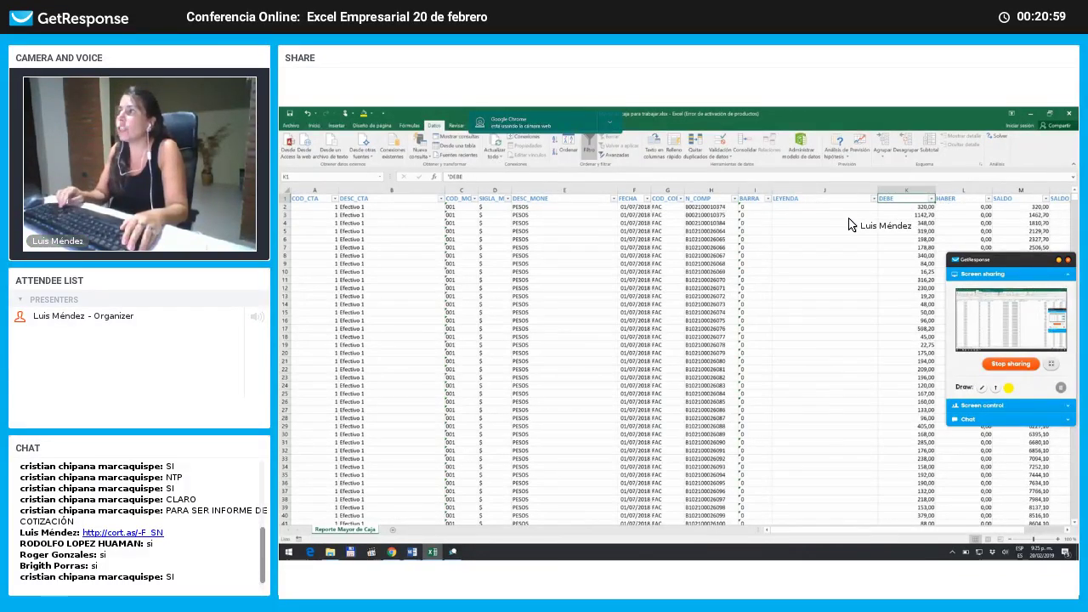
{"action": "key", "text": "Right"}
{"action": "key", "text": "Right"}
{"action": "key", "text": "Right"}
{"action": "key", "text": "Right"}
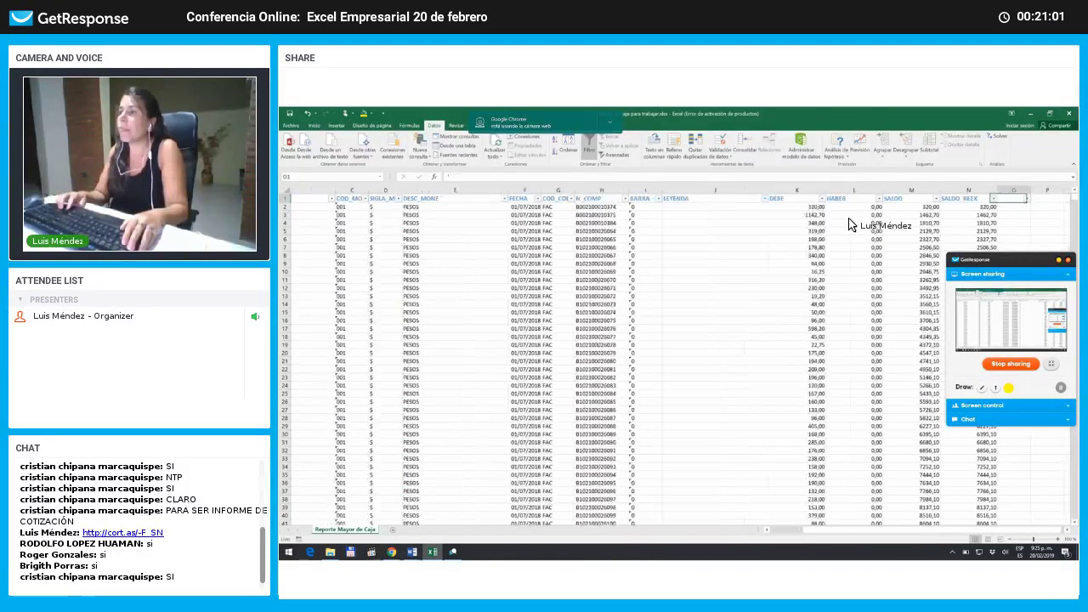
{"action": "key", "text": "Left"}
{"action": "key", "text": "Left"}
{"action": "key", "text": "Left"}
{"action": "key", "text": "Left"}
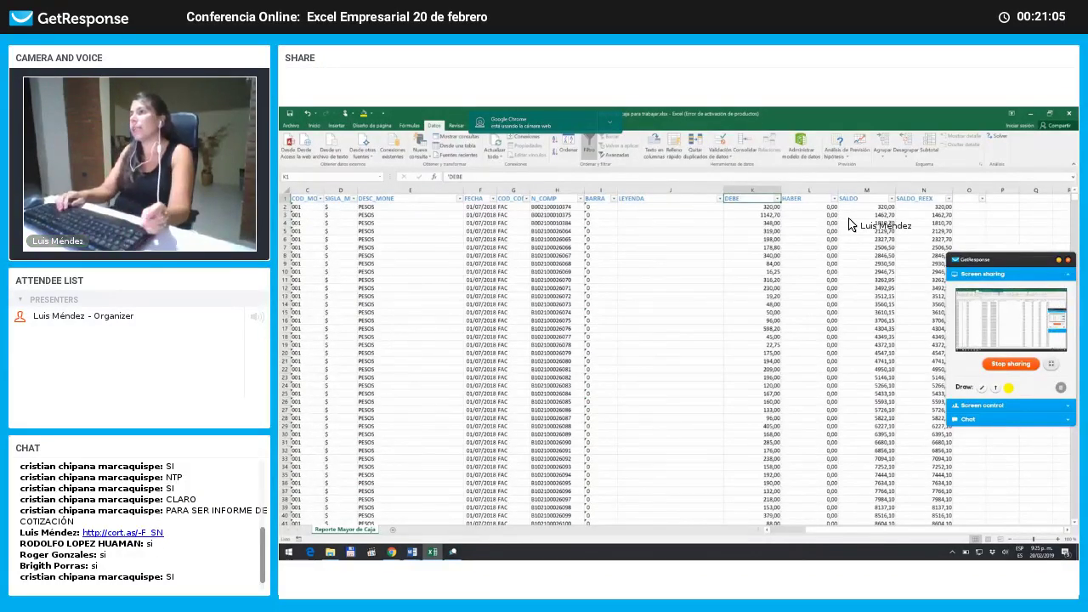
{"action": "key", "text": "Right"}
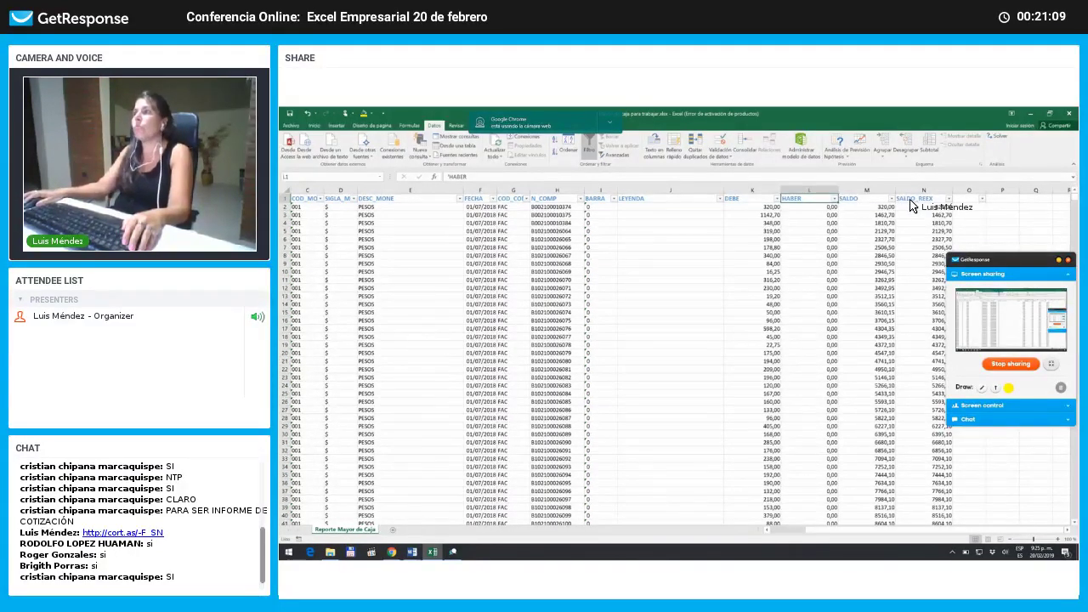
{"action": "key", "text": "Right"}
{"action": "key", "text": "Right"}
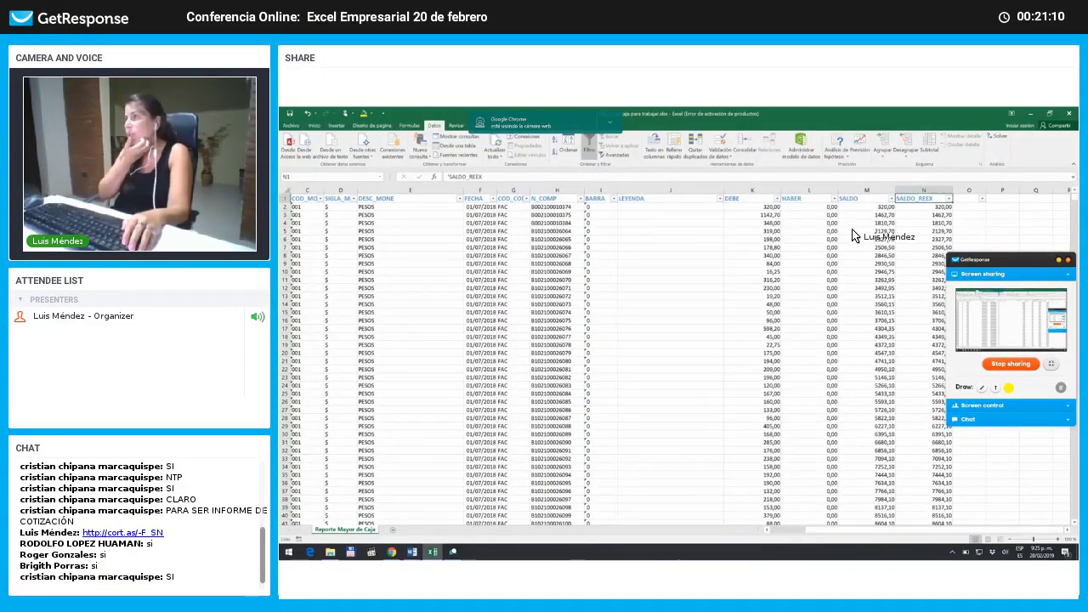
{"action": "key", "text": "Down"}
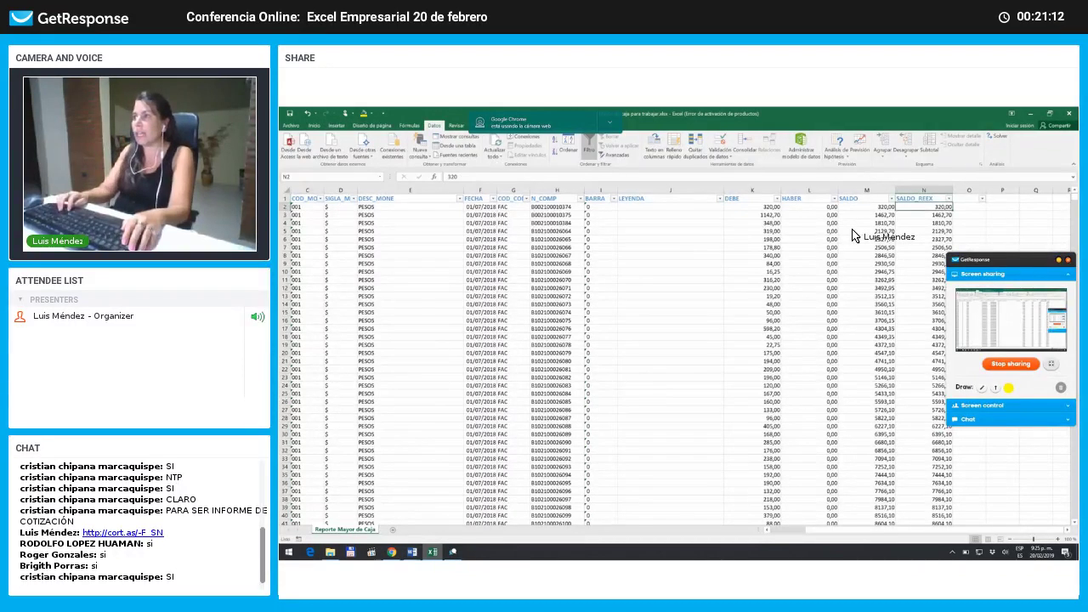
{"action": "key", "text": "Left"}
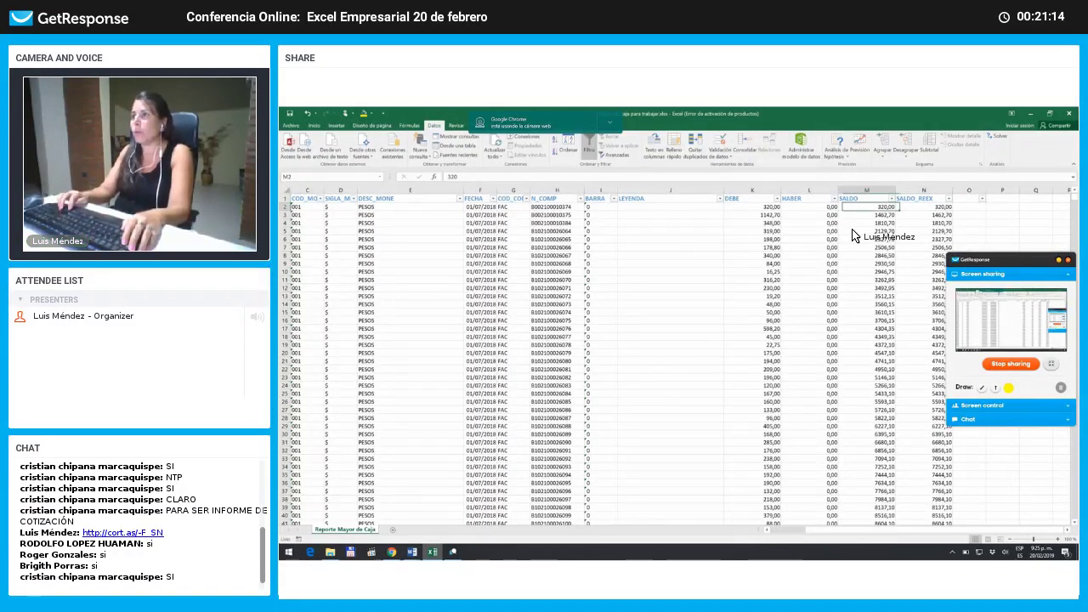
{"action": "key", "text": "Up"}
- Remove the filter from the header row of the Reporte Mayor de Caja data
{"action": "key", "text": "ctrl+Home"}
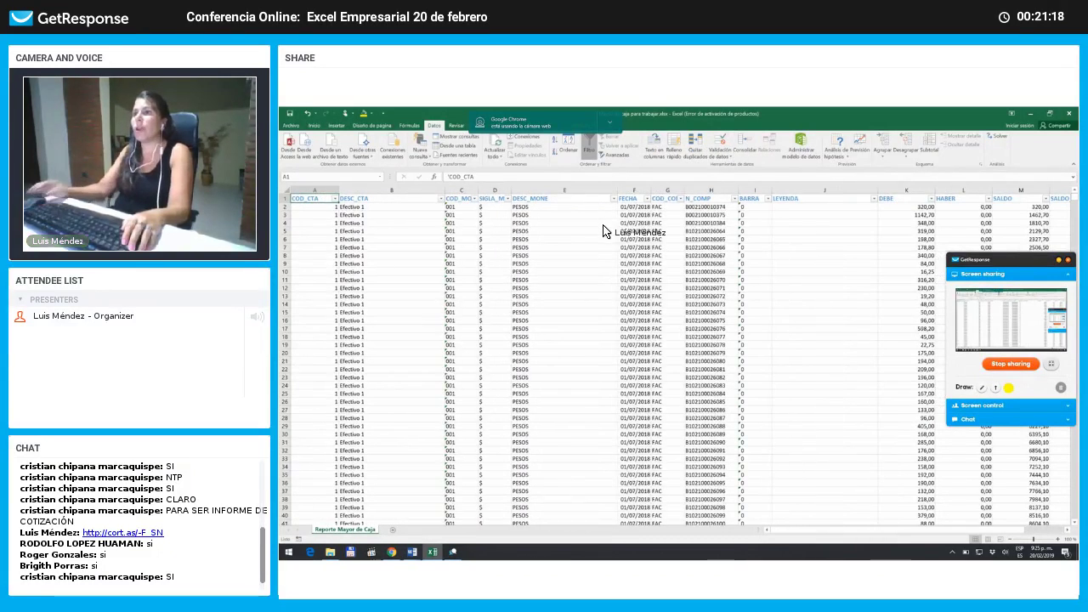
{"action": "key", "text": "ctrl+shift+l"}
{"action": "key", "text": "Right"}
{"action": "key", "text": "Right"}
{"action": "key", "text": "Right"}
{"action": "key", "text": "Right"}
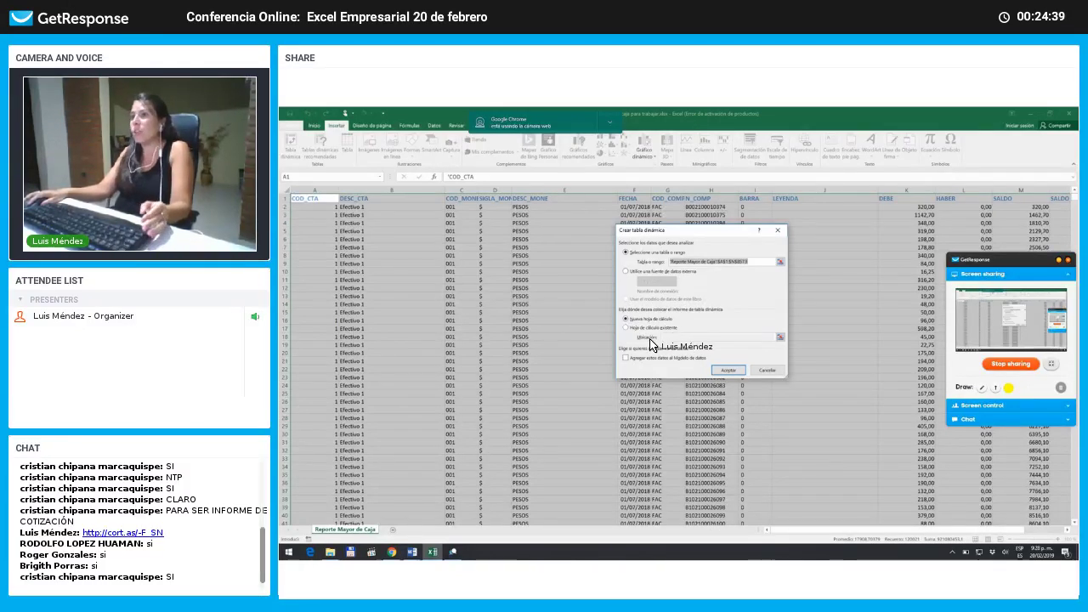
- Create a pivot table from the Reporte Mayor de Caja data on a new worksheet
{"action": "left_click", "coordinate": [644, 330]}
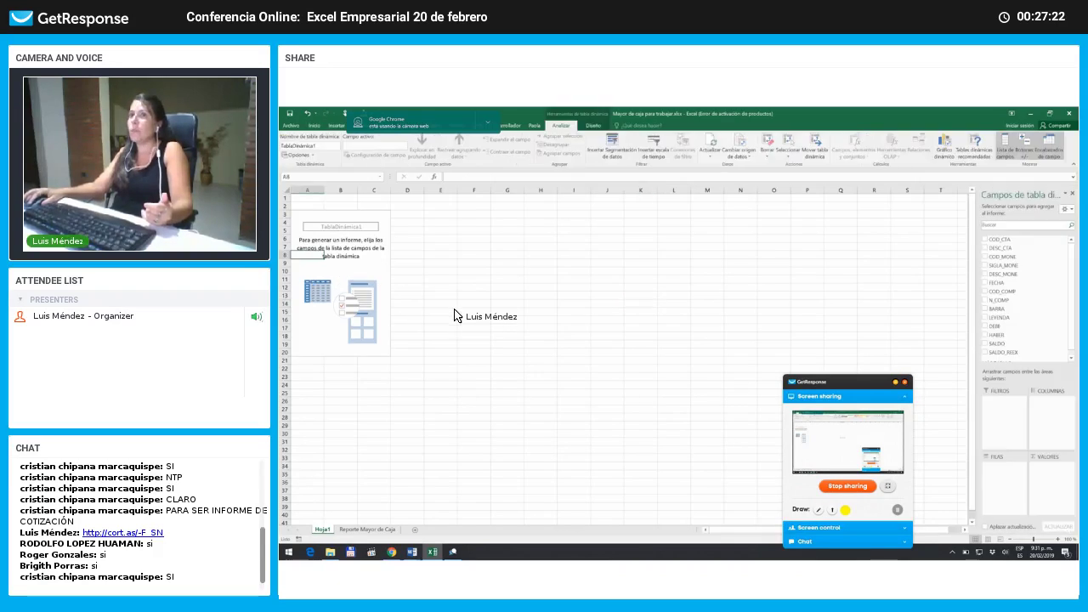
- Select cells outside and inside the empty pivot table area to examine when its field list is available
{"action": "left_click", "coordinate": [573, 289]}
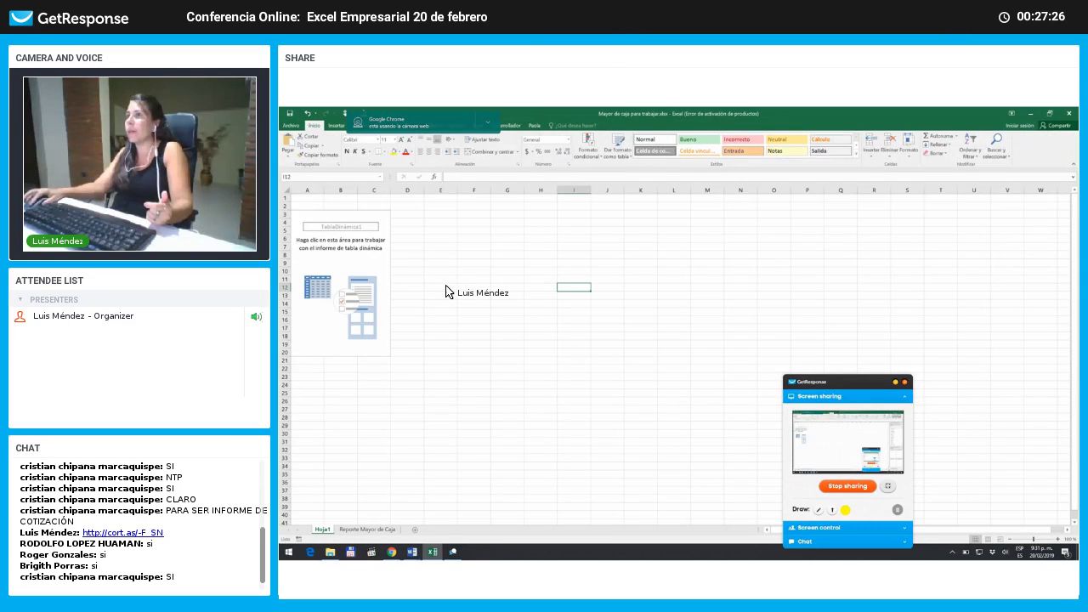
{"action": "left_click", "coordinate": [336, 265]}
{"action": "key", "text": "Right"}
{"action": "key", "text": "Right"}
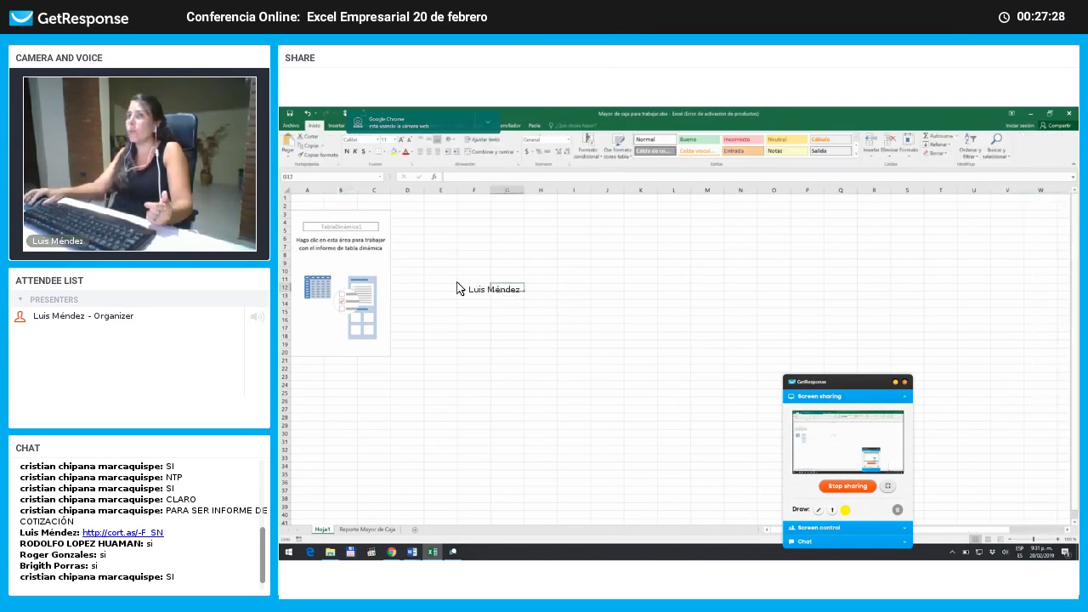
{"action": "key", "text": "Left"}
{"action": "key", "text": "Left"}
{"action": "key", "text": "Left"}
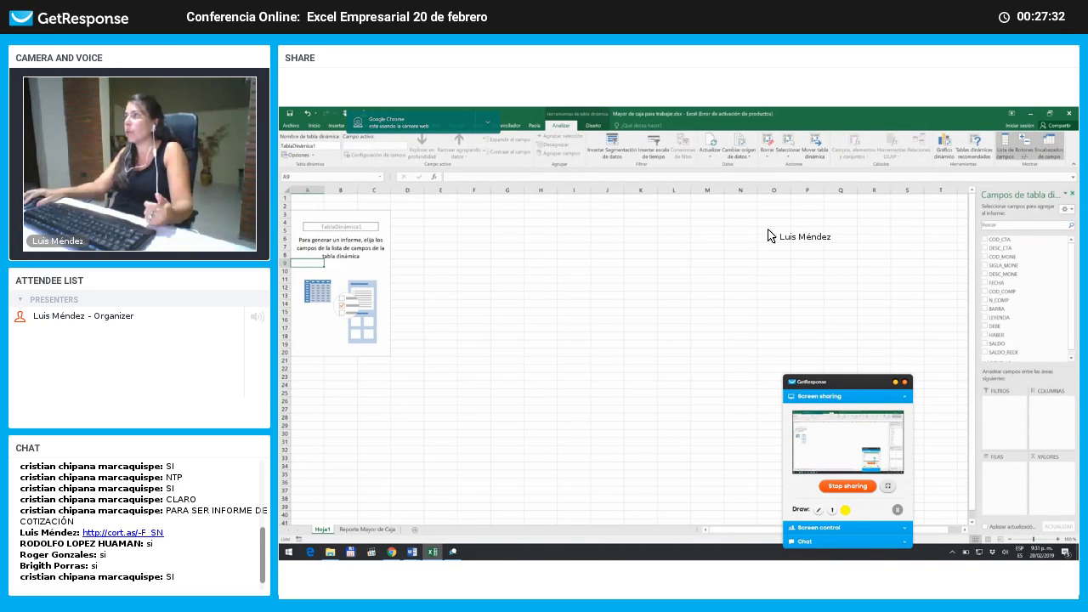
- Close the pivot table field list, select cells around the pivot area, and show the field list again
{"action": "left_click", "coordinate": [414, 264]}
{"action": "left_click", "coordinate": [675, 279]}
{"action": "left_click", "coordinate": [371, 264]}
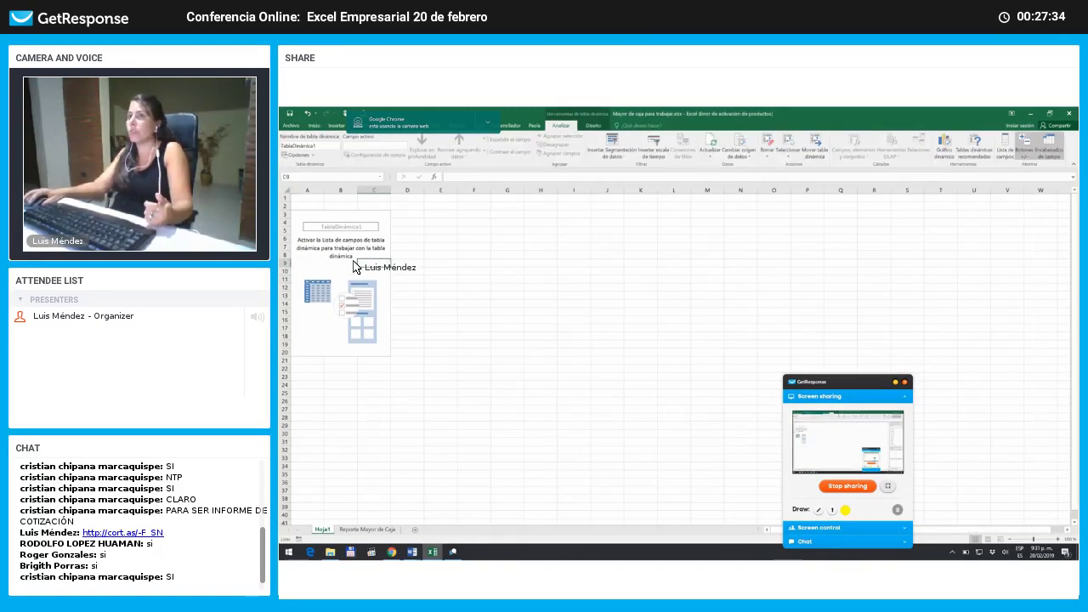
{"action": "left_click", "coordinate": [473, 271]}
{"action": "left_click", "coordinate": [353, 263]}
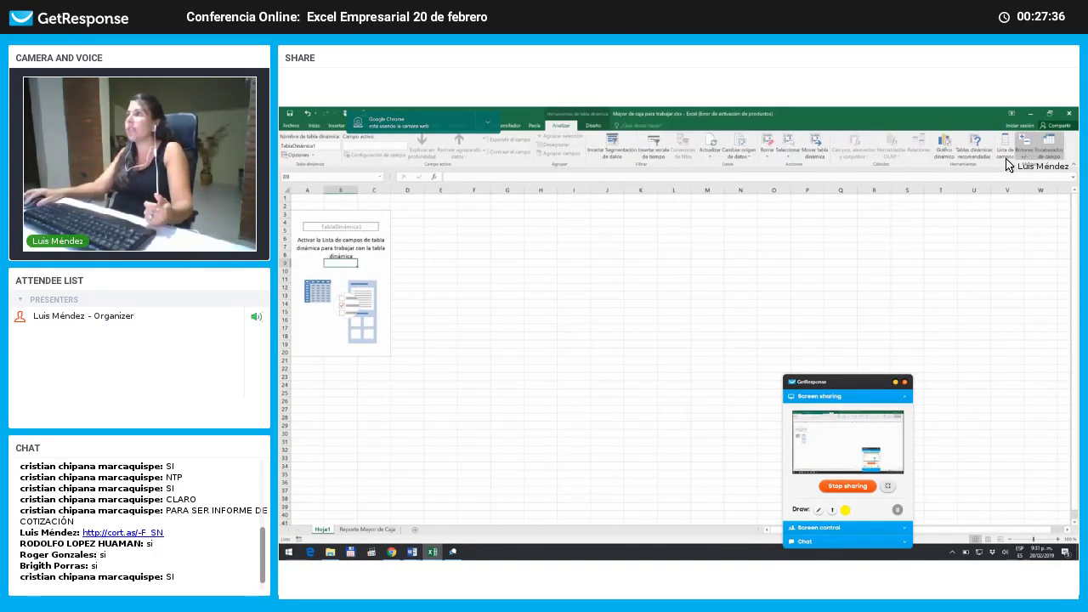
{"action": "left_click", "coordinate": [1007, 164]}
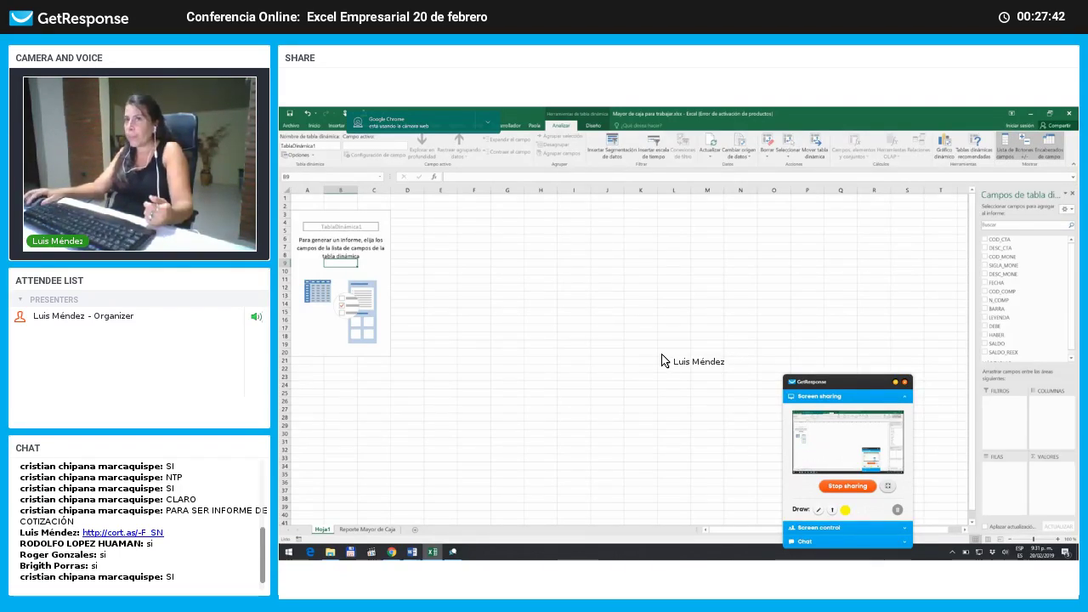
- Minimize the workbook to check the GetResponse webinar room and its chat, and return to the Excel workbook
{"action": "left_click", "coordinate": [660, 354]}
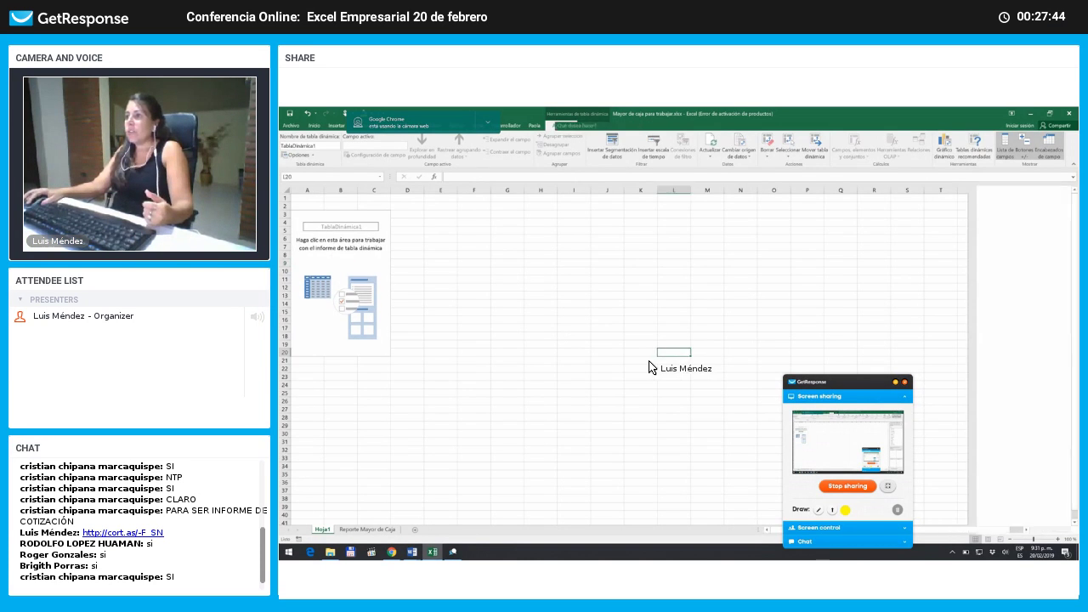
{"action": "left_click", "coordinate": [650, 362]}
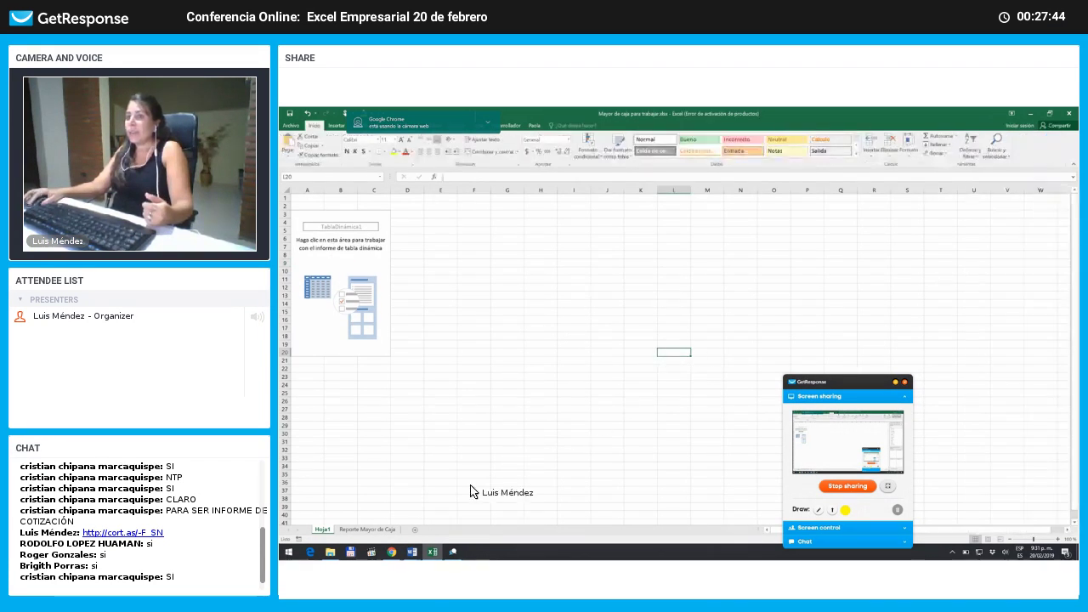
{"action": "left_click", "coordinate": [452, 553]}
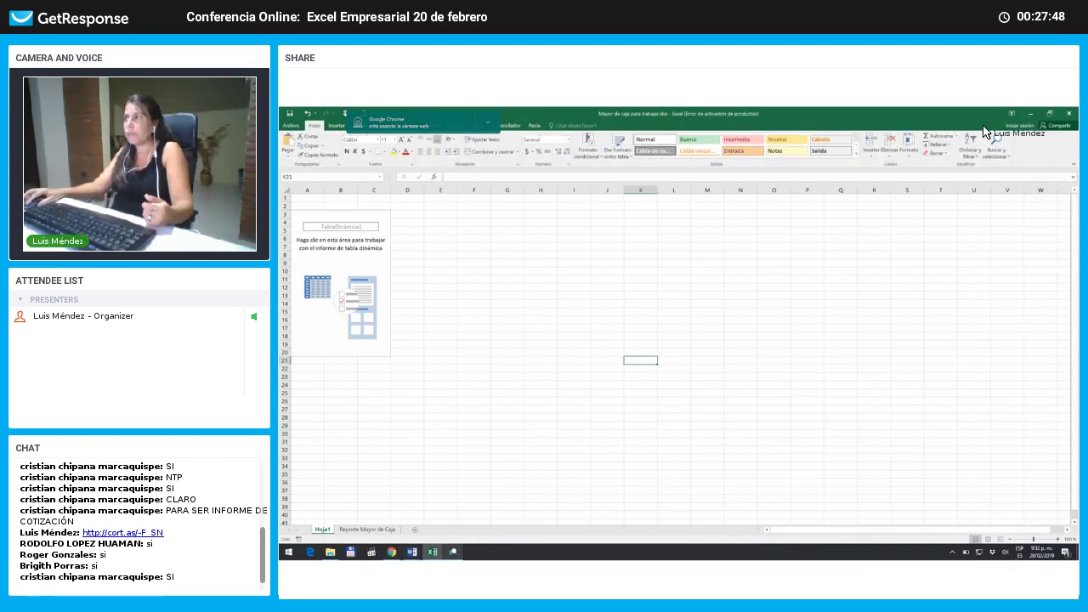
{"action": "left_click", "coordinate": [1029, 114]}
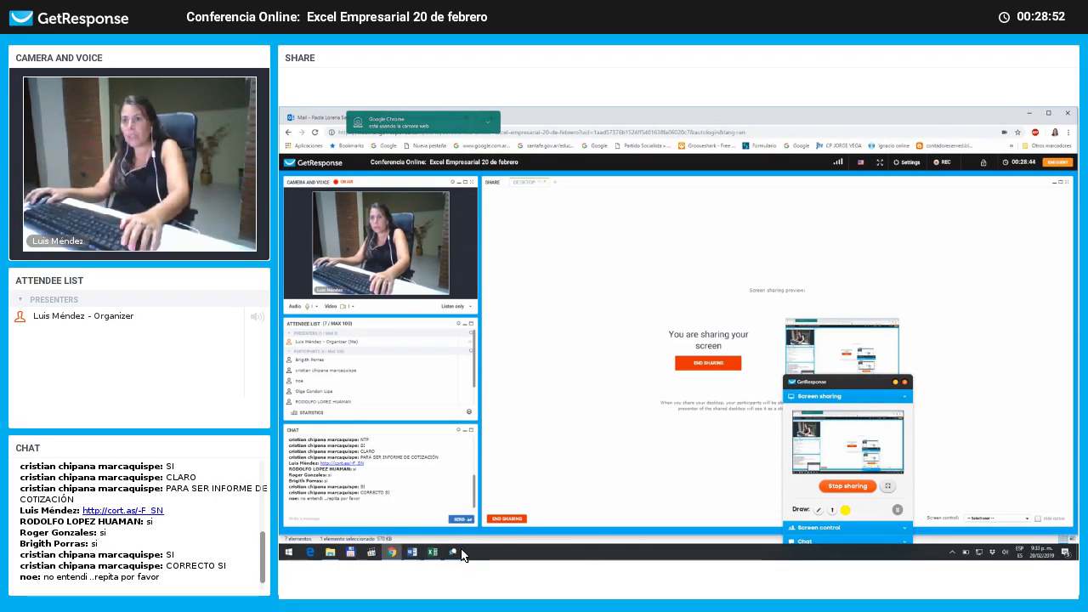
{"action": "mouse_move", "coordinate": [439, 557]}
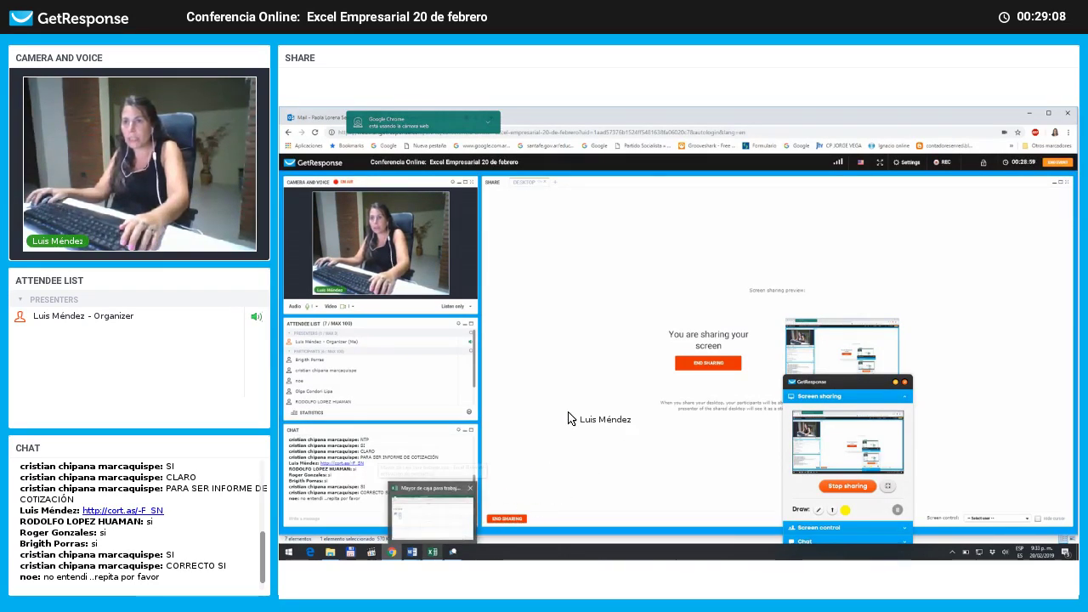
{"action": "left_click", "coordinate": [432, 552]}
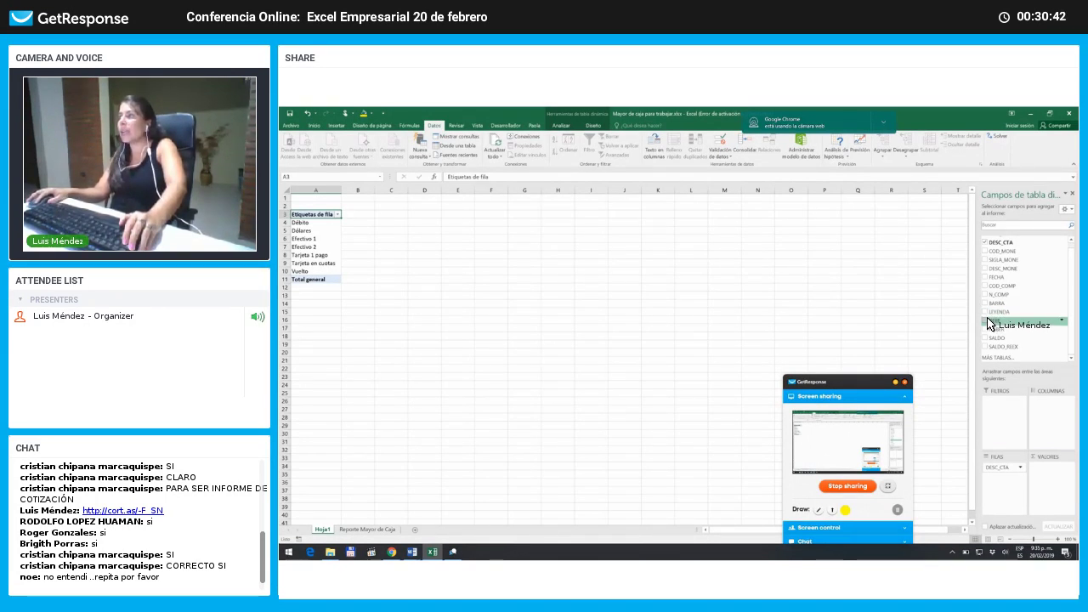
- Add the DEBE field to the pivot table's values area as a sum
{"action": "left_click_drag", "start_coordinate": [989, 324], "coordinate": [1050, 428]}
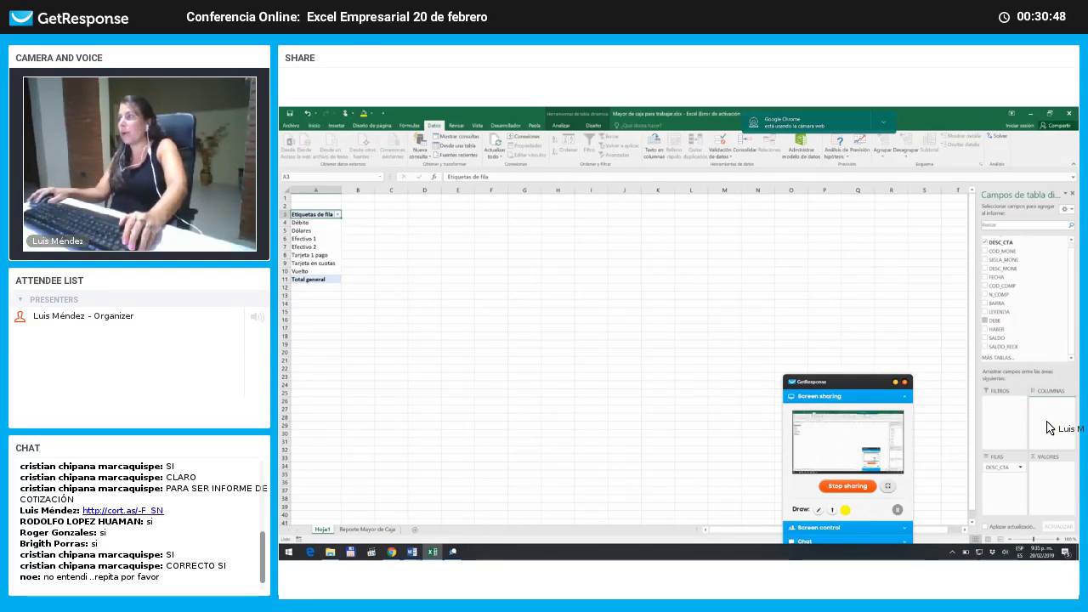
{"action": "left_click_drag", "start_coordinate": [1048, 428], "coordinate": [1044, 473]}
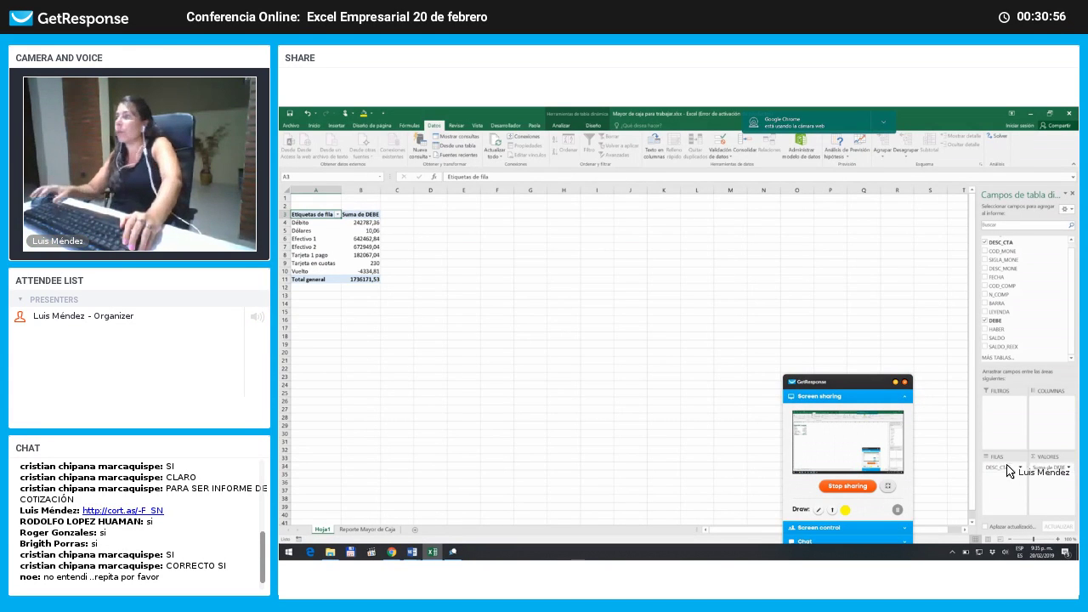
{"action": "left_click_drag", "start_coordinate": [1009, 472], "coordinate": [994, 322]}
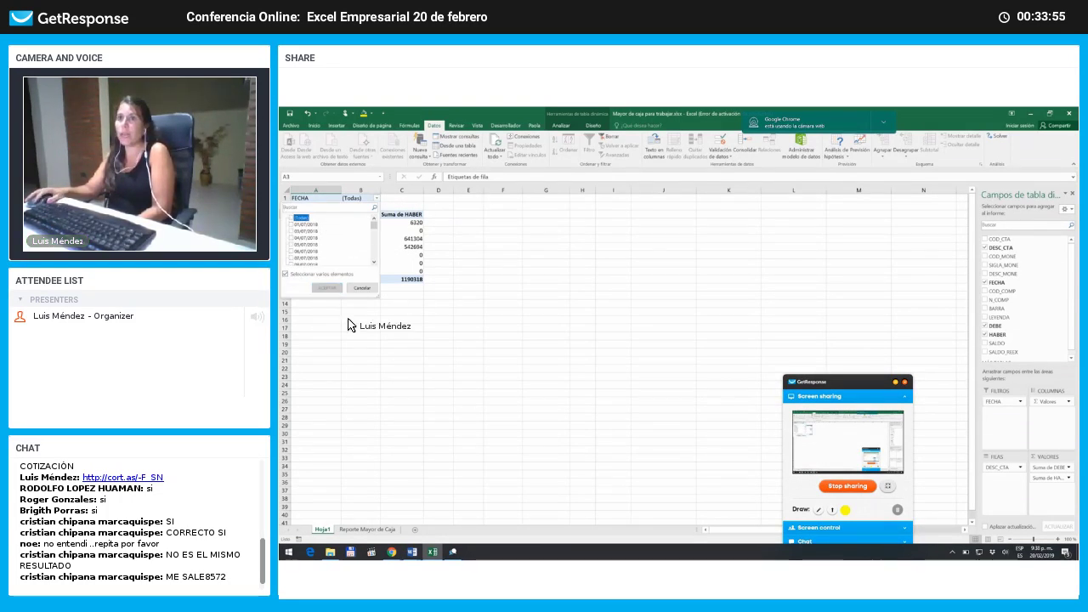
- Filter the pivot table's FECHA field to 01/07/2018, and extend the filter with the next listed date
{"action": "left_click", "coordinate": [291, 226]}
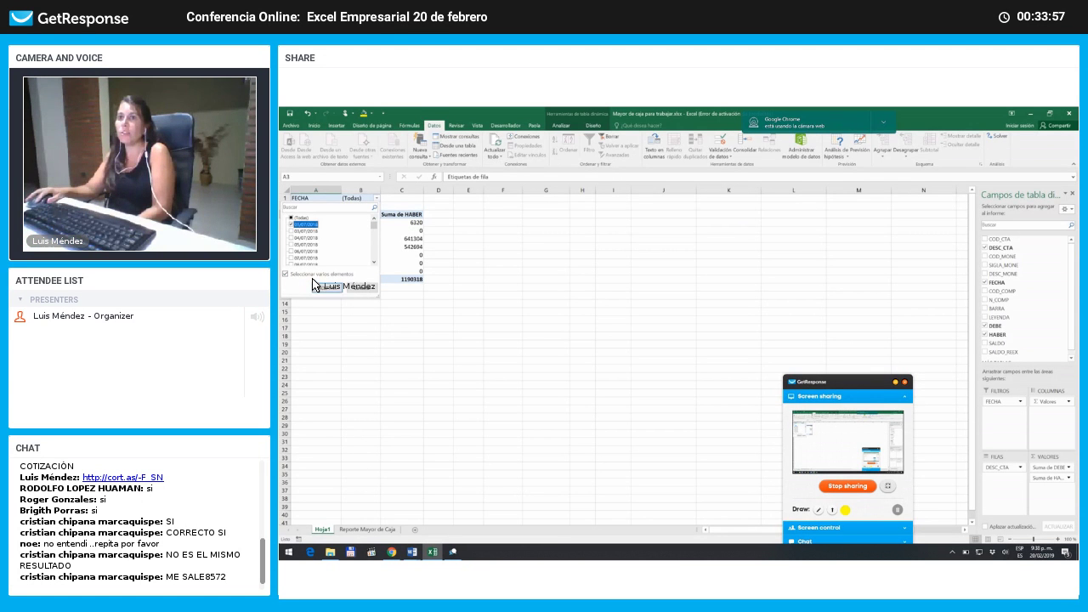
{"action": "left_click", "coordinate": [318, 289]}
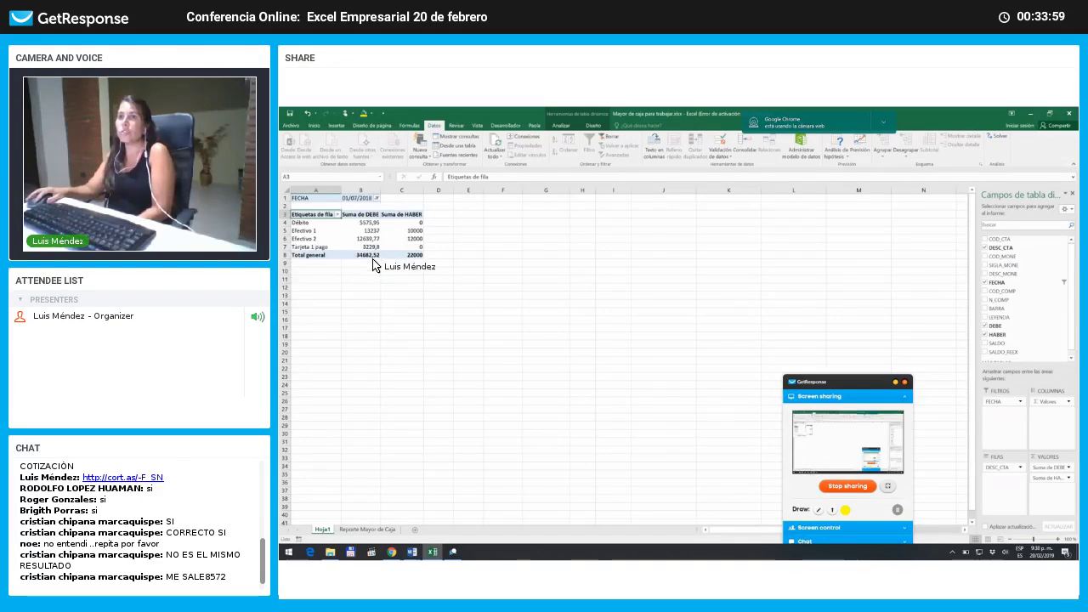
{"action": "left_click", "coordinate": [377, 198]}
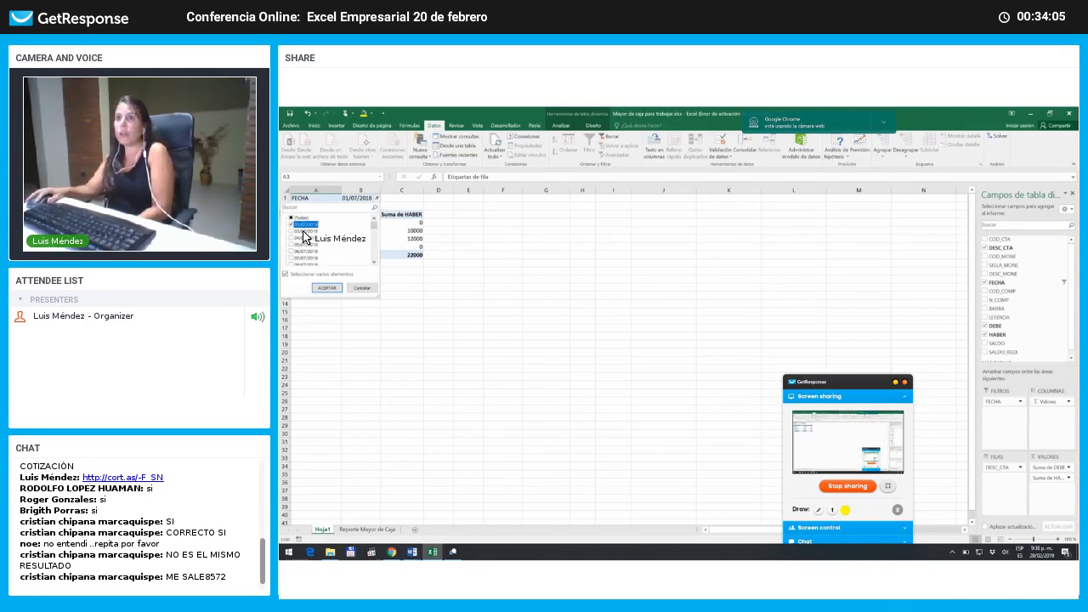
{"action": "left_click", "coordinate": [292, 225]}
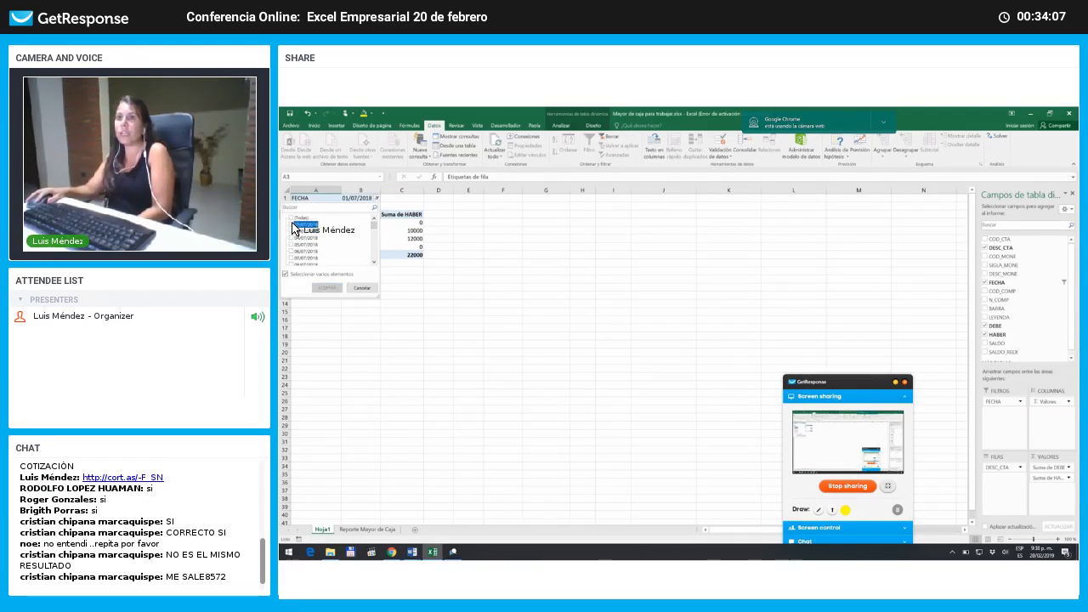
{"action": "left_click", "coordinate": [291, 230]}
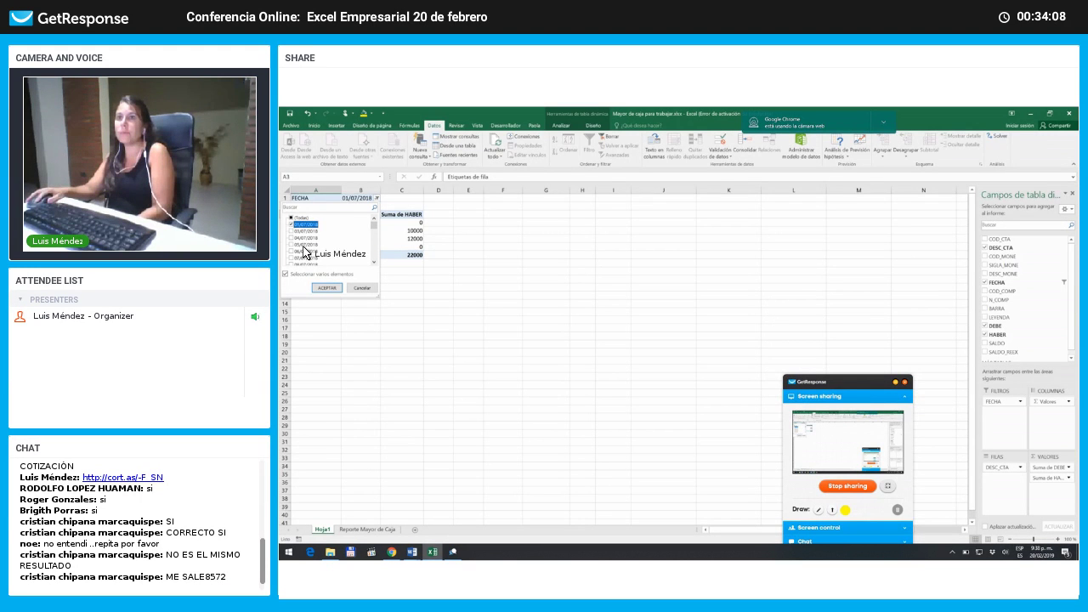
{"action": "left_click", "coordinate": [326, 288]}
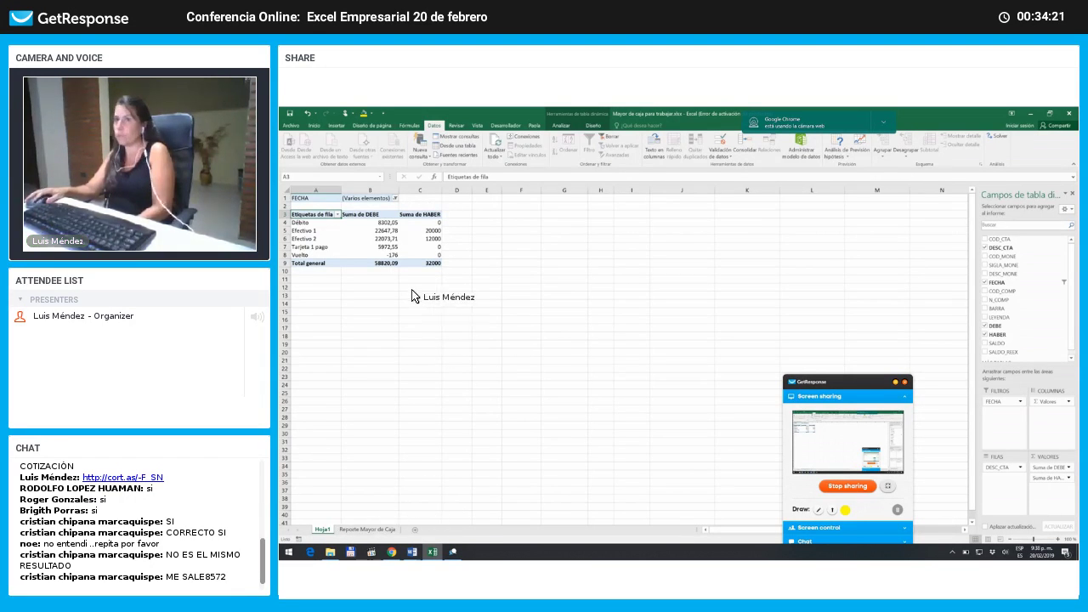
- Reset the pivot table's FECHA filter to include all dates
{"action": "left_click", "coordinate": [393, 200]}
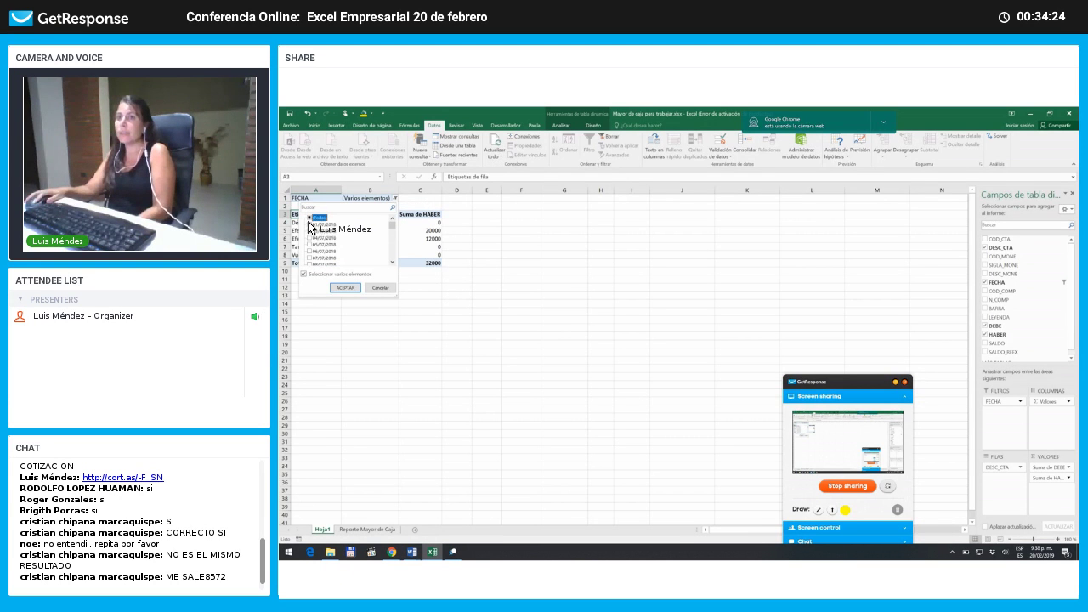
{"action": "left_click", "coordinate": [309, 224]}
{"action": "left_click", "coordinate": [310, 230]}
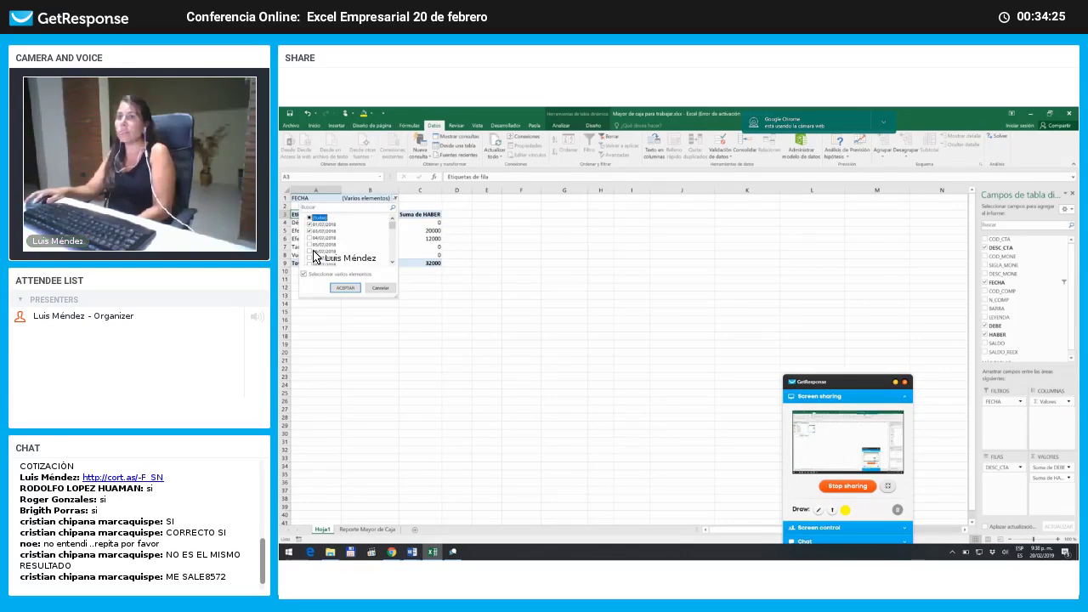
{"action": "left_click", "coordinate": [344, 289]}
{"action": "left_click", "coordinate": [383, 360]}
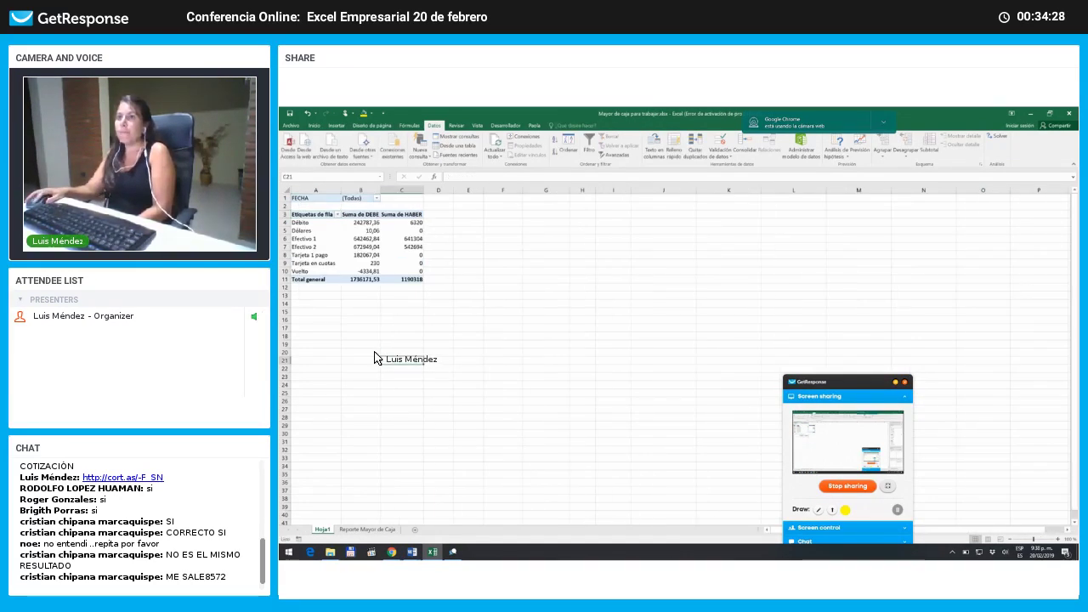
{"action": "left_click", "coordinate": [364, 279]}
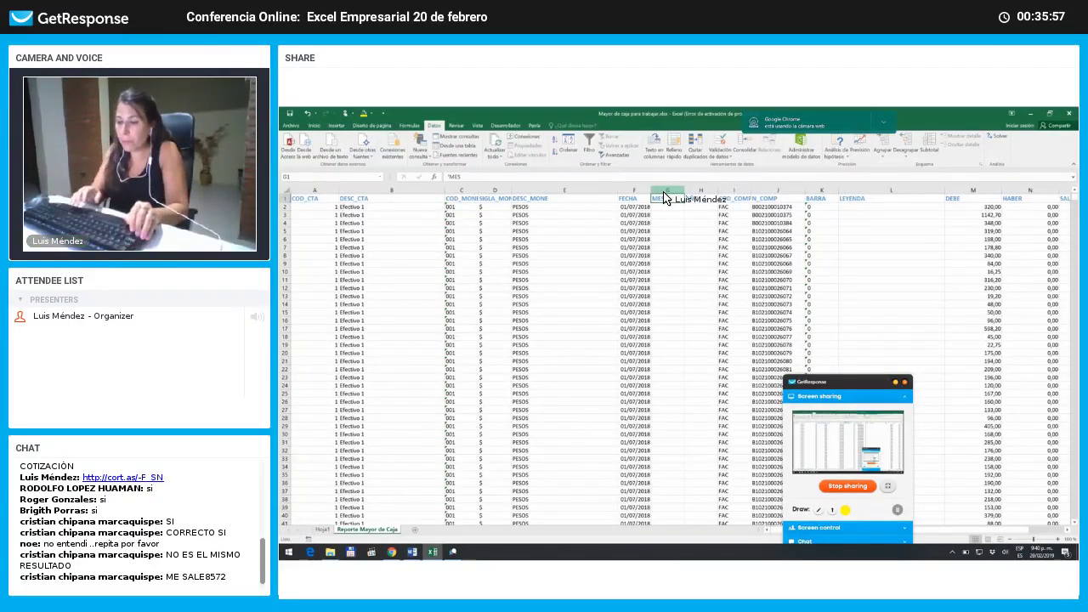
{"action": "key", "text": "Down"}
{"action": "type", "text": "="}
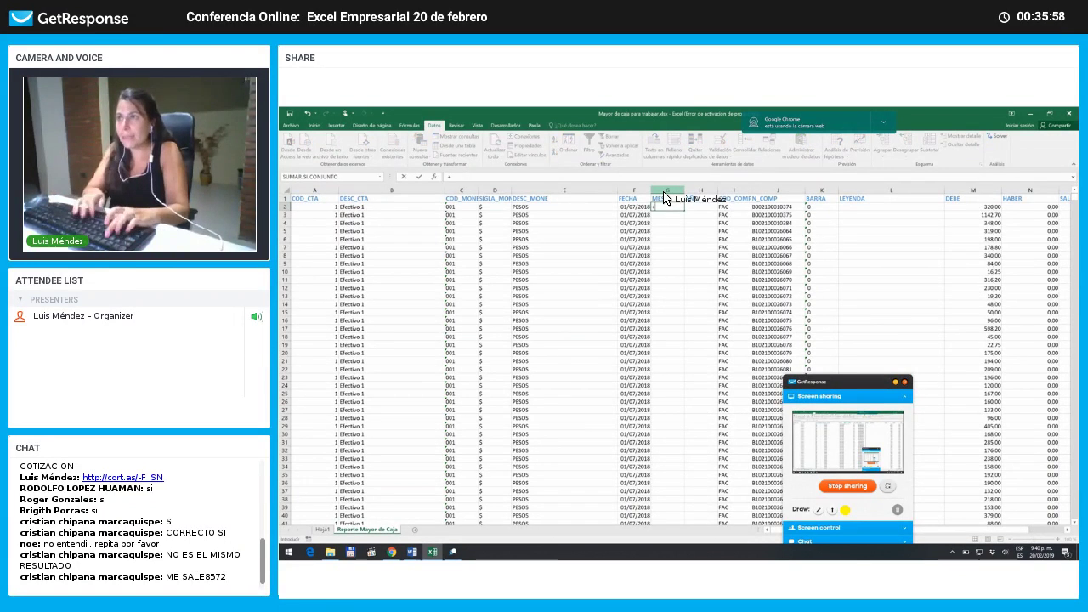
{"action": "type", "text": "MES(F2)"}
{"action": "key", "text": "Tab"}
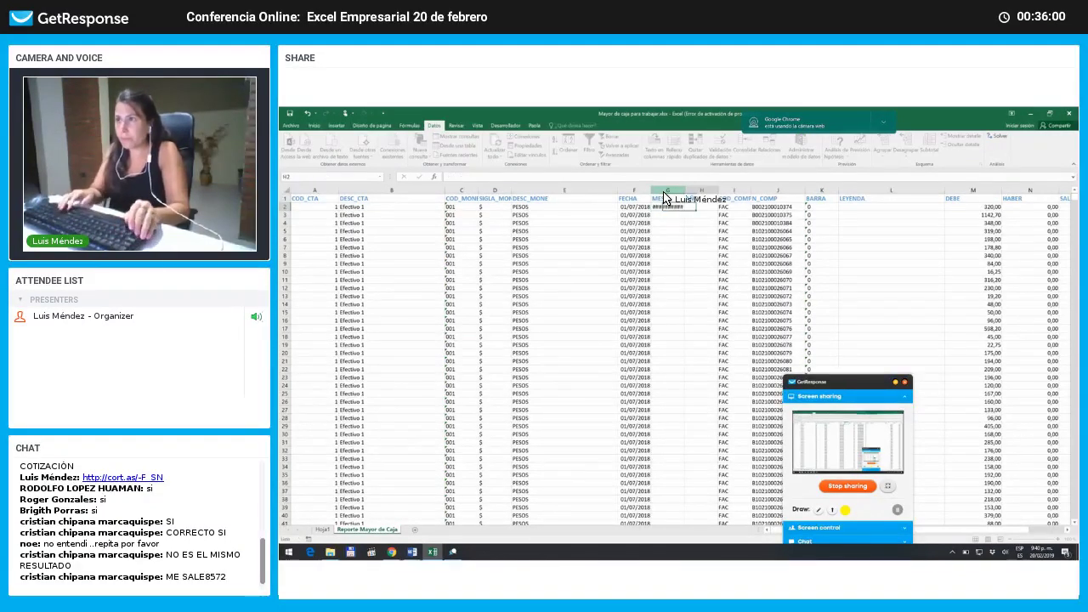
- Enter the formula =MES(F2) in the first data cell of the MES column, G2
{"action": "key", "text": "Left"}
{"action": "type", "text": "=mes"}
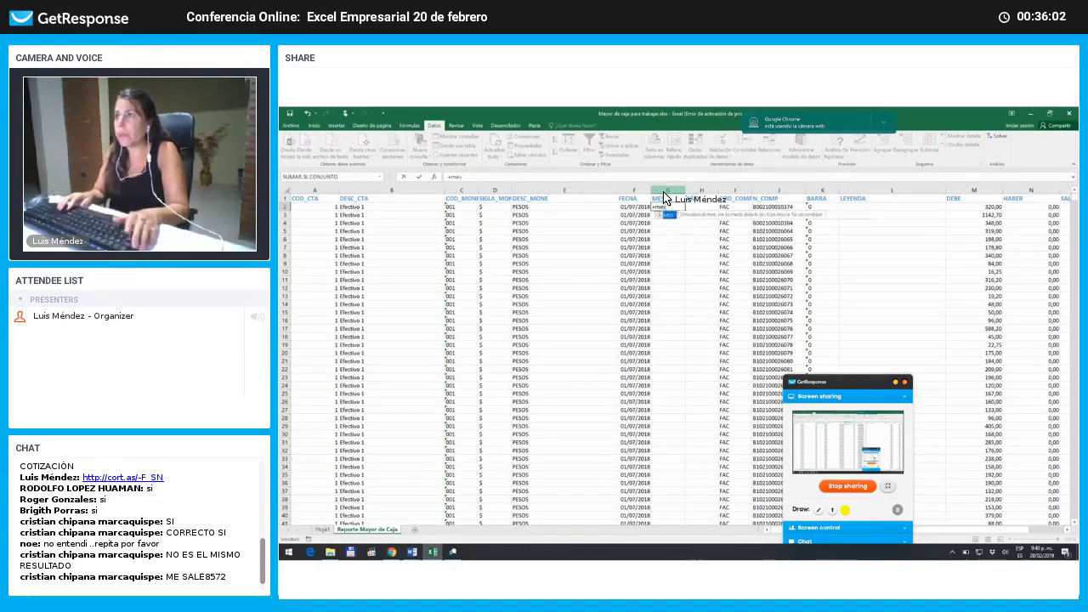
{"action": "key", "text": "Tab"}
{"action": "type", "text": "F2)"}
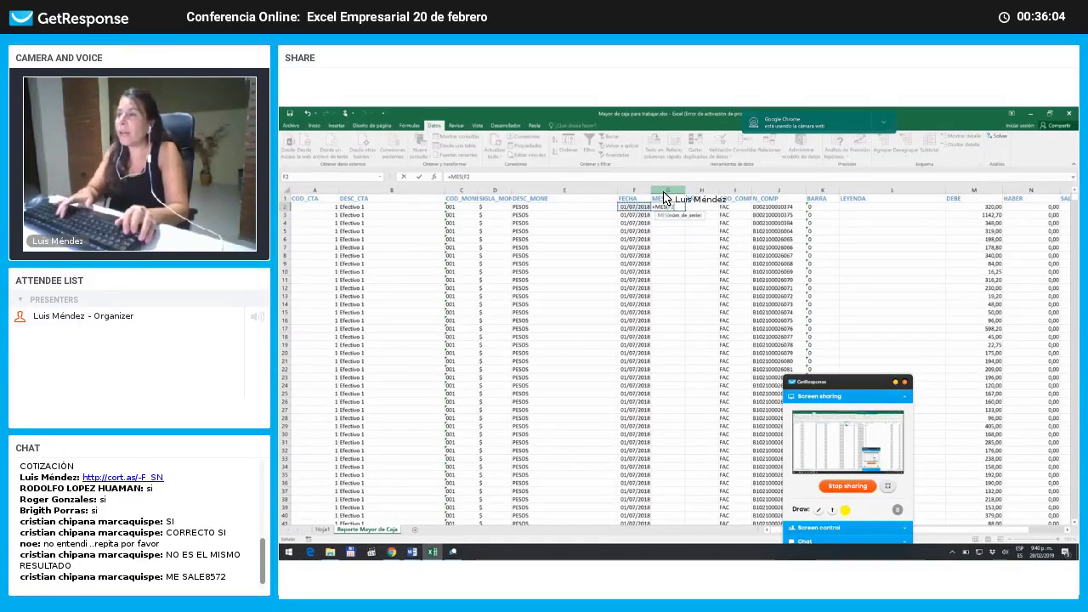
{"action": "left_click", "coordinate": [667, 206]}
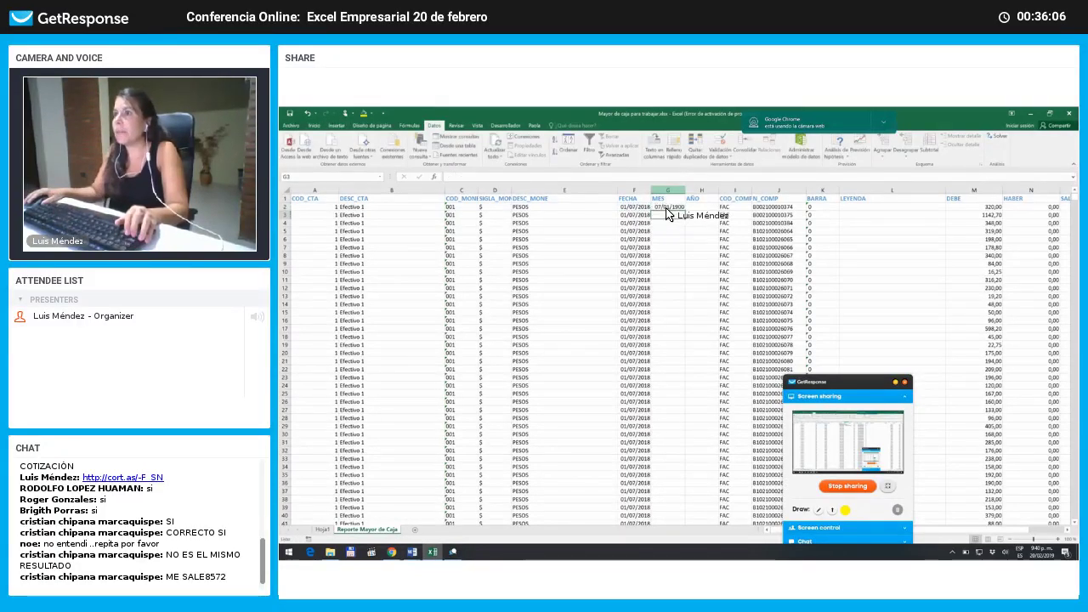
- Format cell G2 as a number with 0 decimal places and fill its formula down the MES column
{"action": "right_click", "coordinate": [668, 209]}
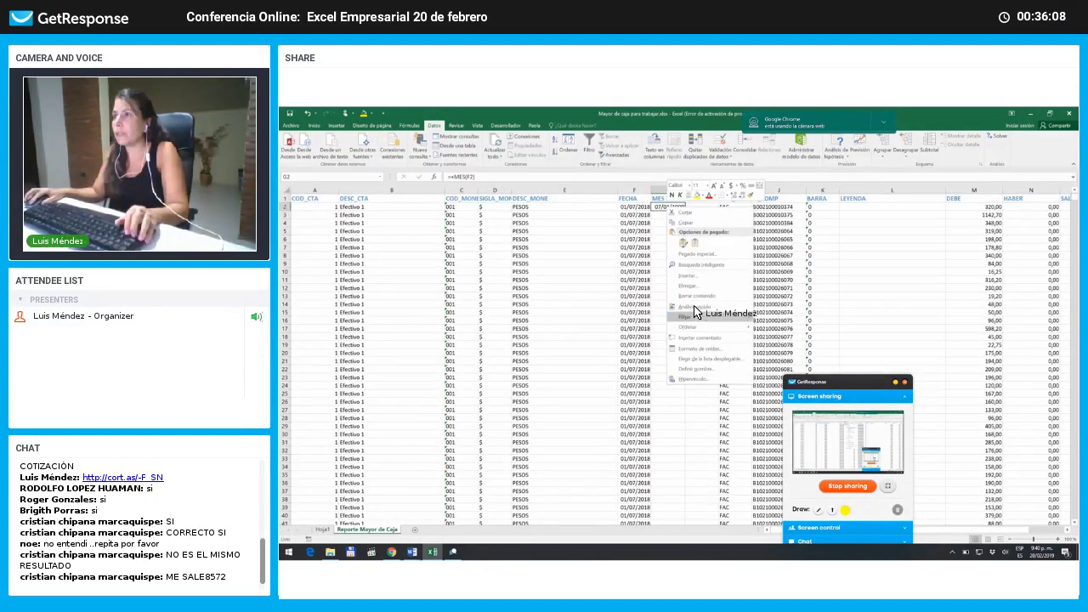
{"action": "key", "text": "Escape"}
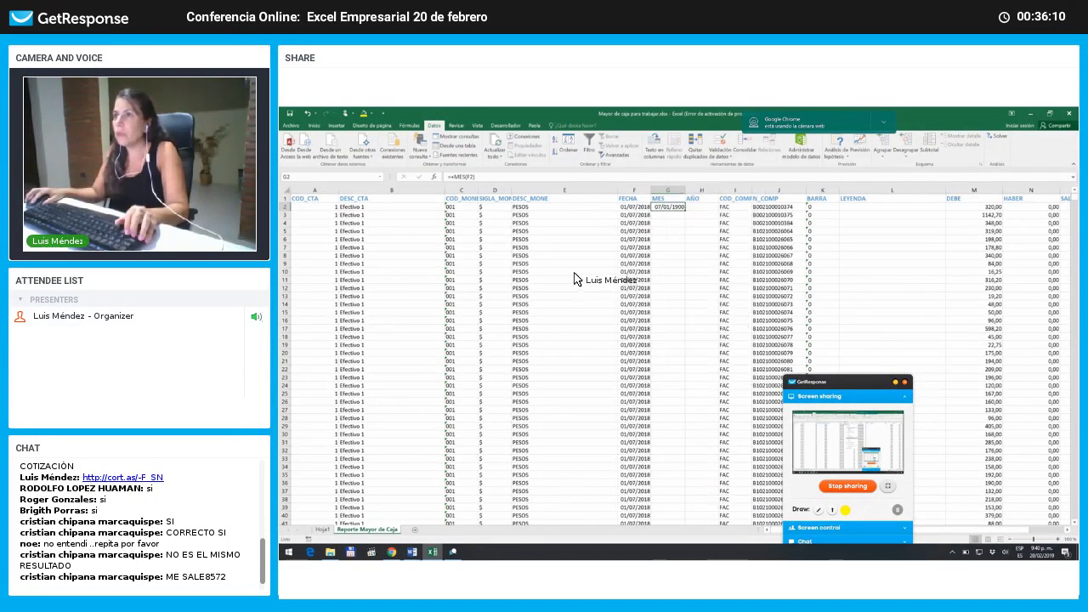
{"action": "key", "text": "ctrl+1"}
{"action": "left_click", "coordinate": [596, 282]}
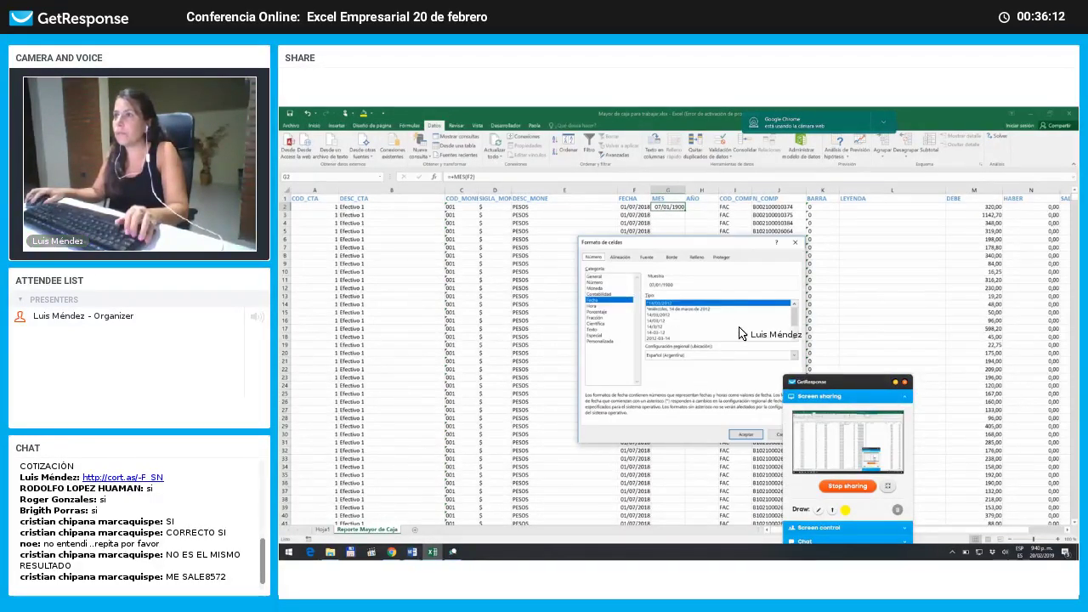
{"action": "double_click", "coordinate": [714, 299]}
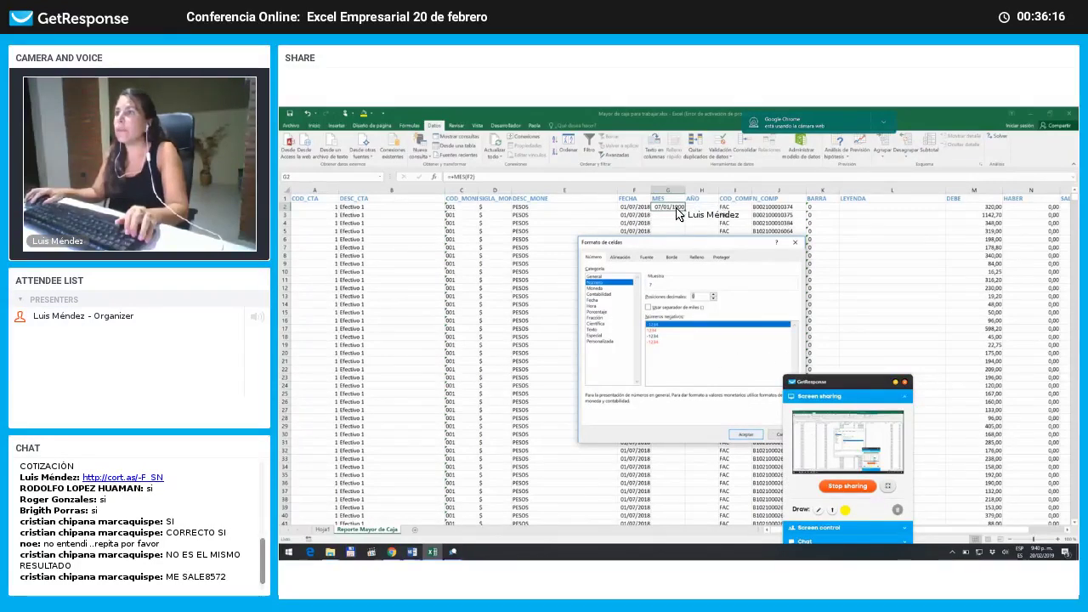
{"action": "key", "text": "Return"}
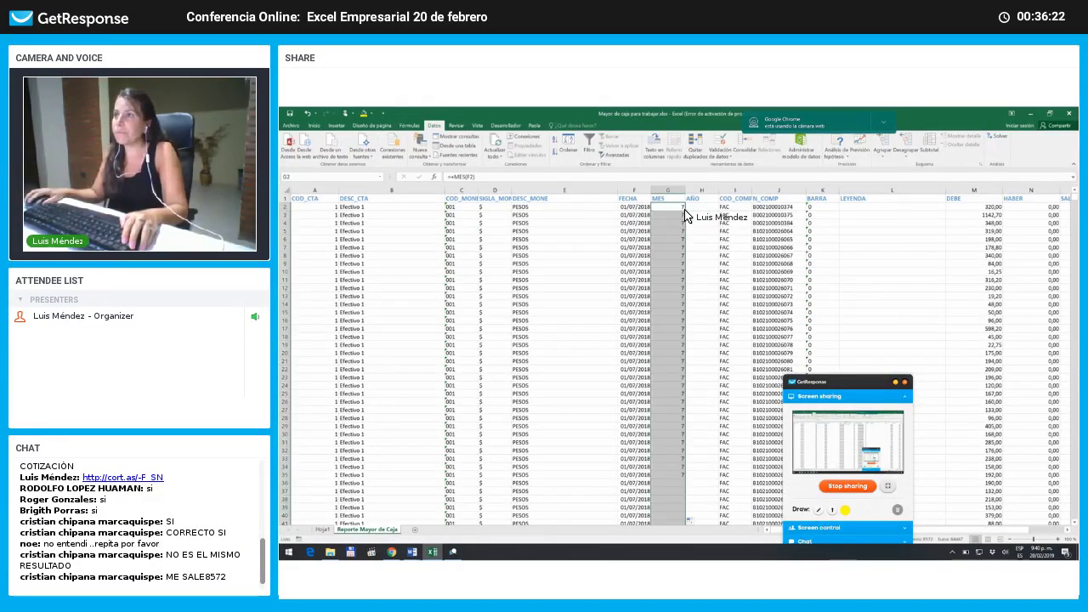
{"action": "double_click", "coordinate": [685, 210]}
{"action": "left_click", "coordinate": [685, 211]}
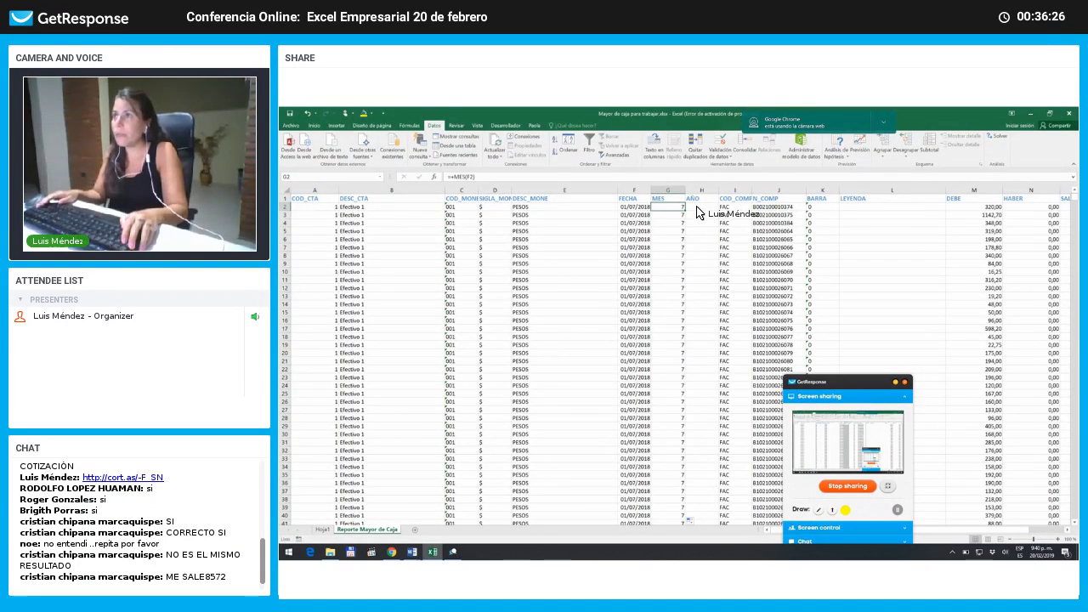
- Enter the formula =AÑO(F2) in the first data cell of the AÑO column, H2
{"action": "left_click", "coordinate": [697, 209]}
{"action": "type", "text": "="}
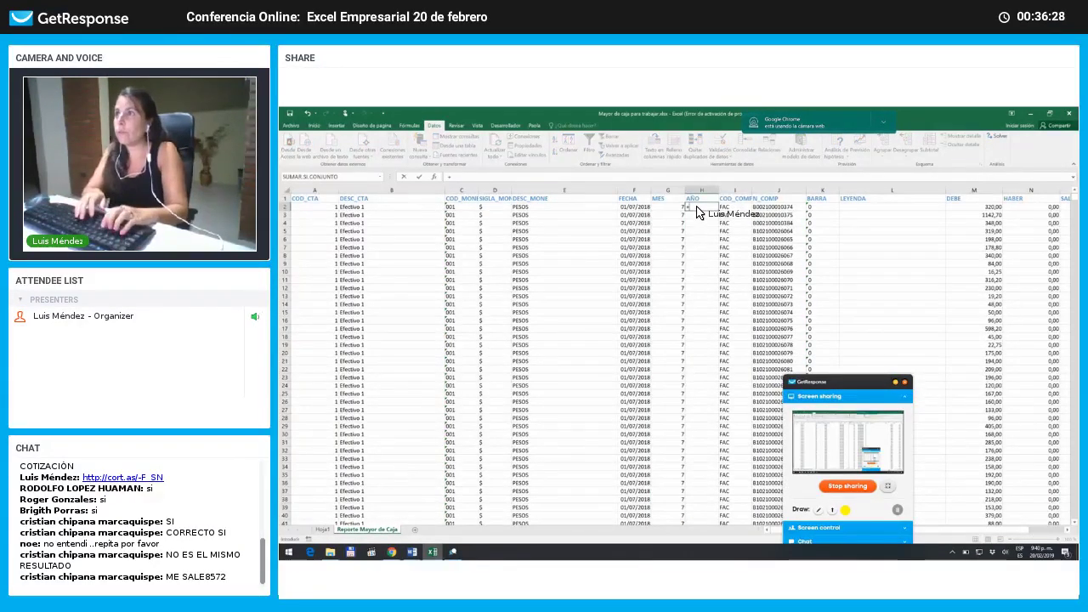
{"action": "type", "text": "año"}
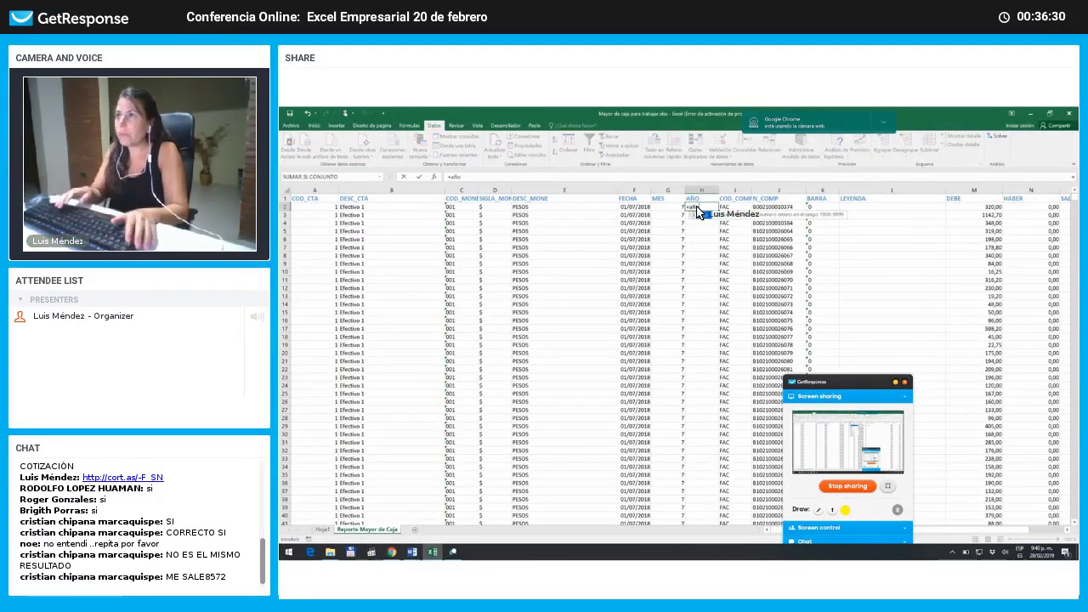
{"action": "key", "text": "Tab"}
{"action": "key", "text": "Left"}
{"action": "key", "text": "Left"}
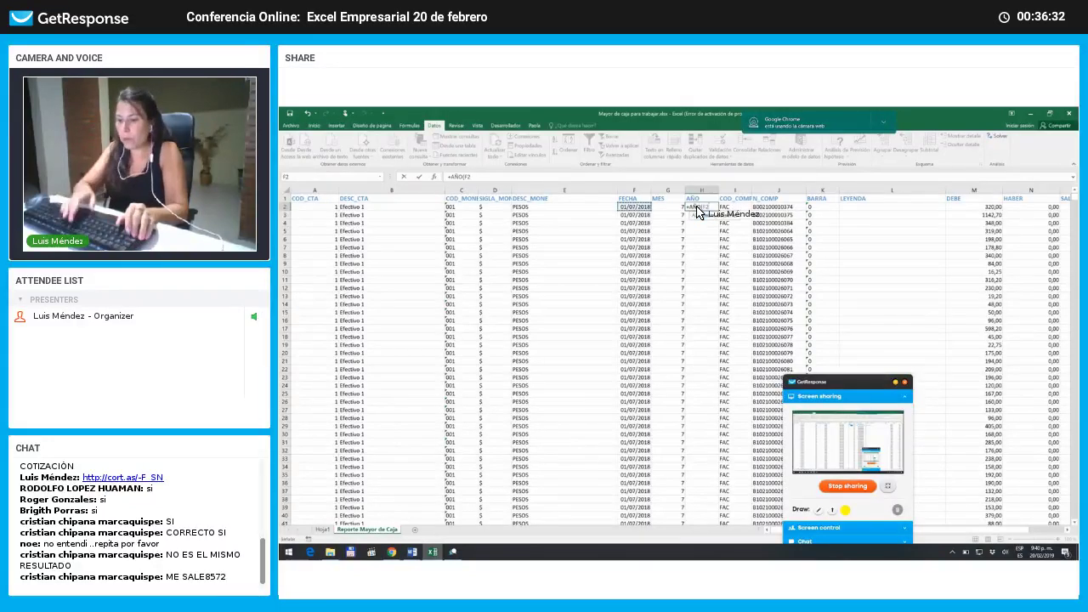
{"action": "key", "text": "Return"}
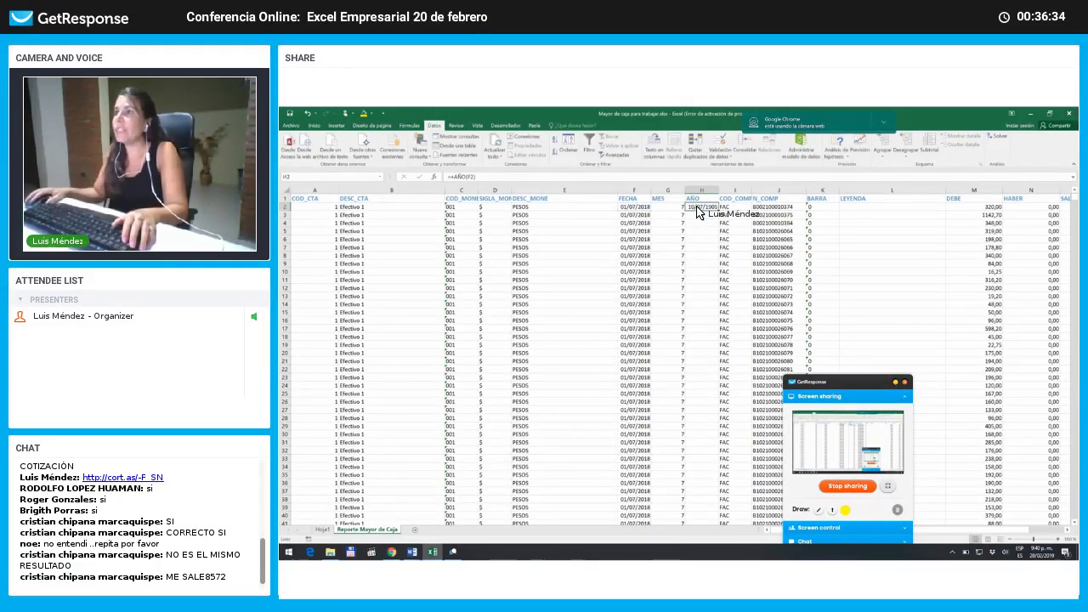
- Copy the number format of G2 to H2 and fill the year formula down the AÑO column
{"action": "right_click", "coordinate": [690, 211]}
{"action": "left_click", "coordinate": [669, 211]}
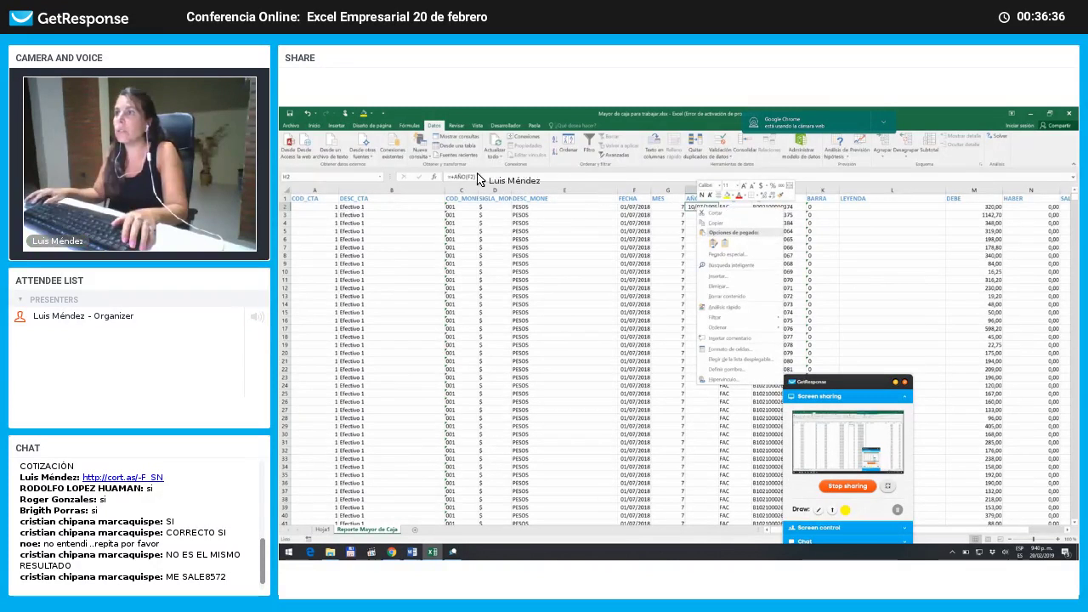
{"action": "left_click", "coordinate": [315, 125]}
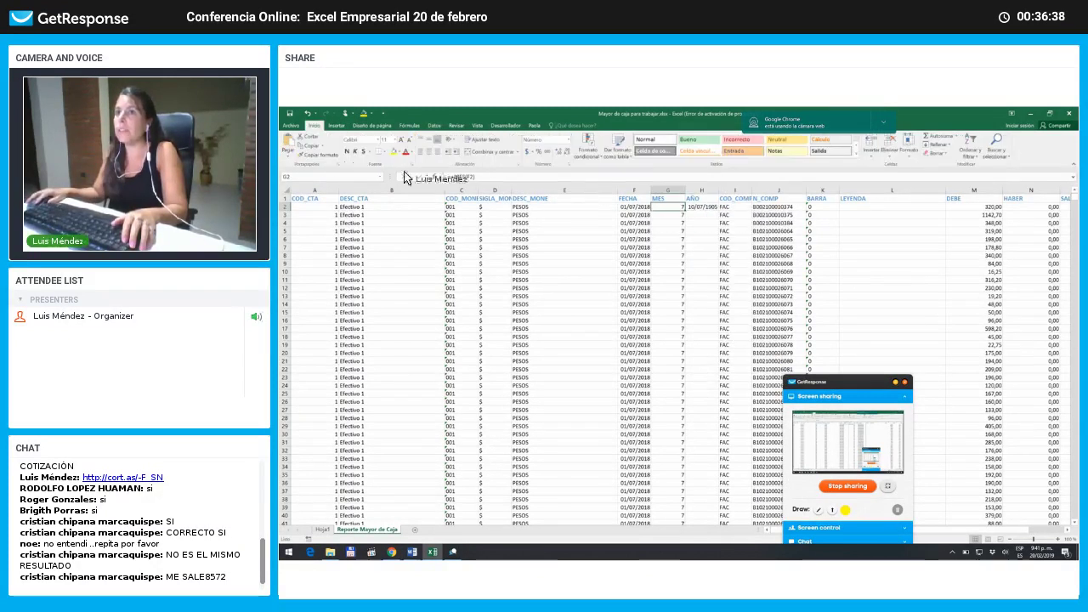
{"action": "left_click", "coordinate": [715, 213]}
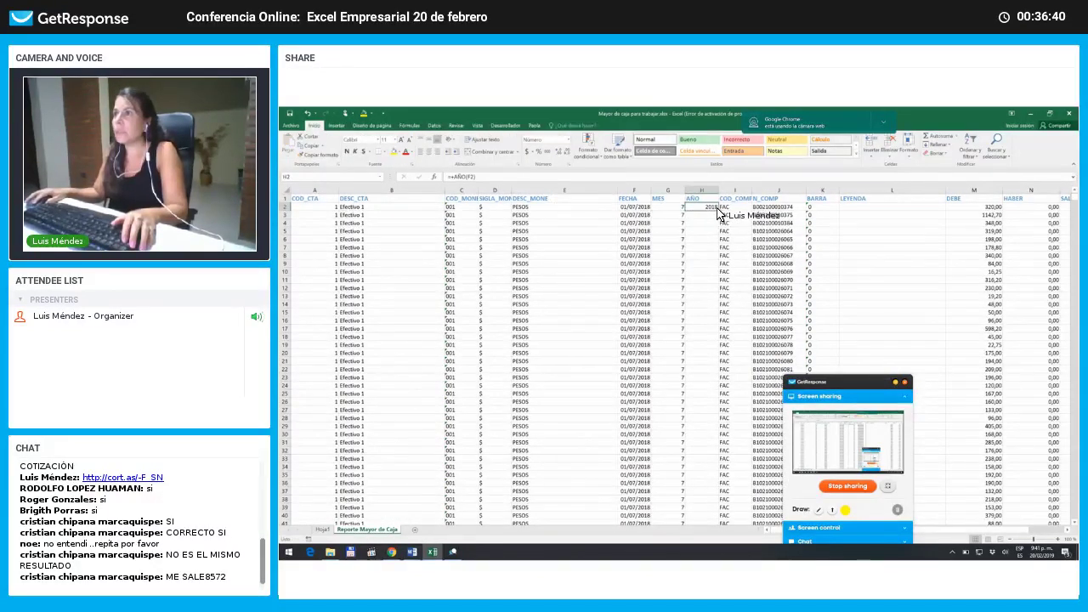
{"action": "double_click", "coordinate": [719, 211]}
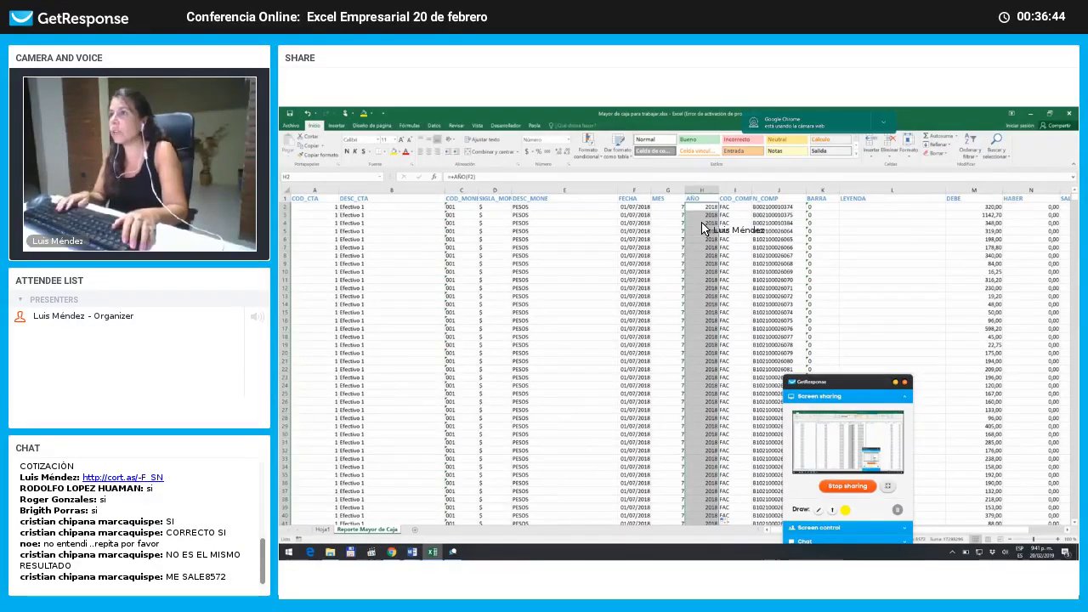
{"action": "key", "text": "Up"}
{"action": "key", "text": "Down"}
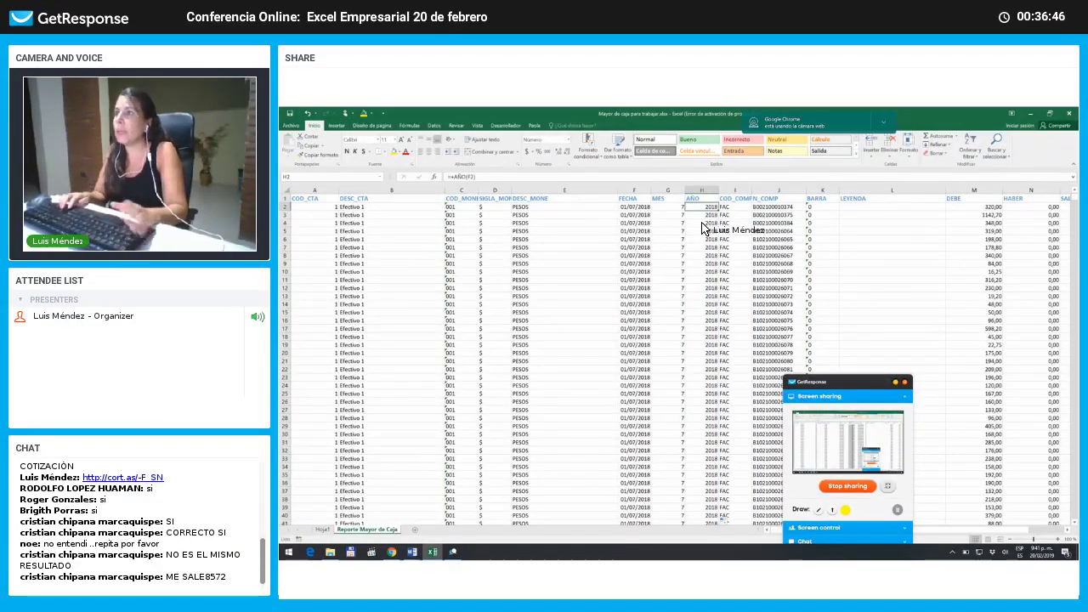
- Insert a new column before BARRA and give it the header PTO VENTA
{"action": "left_click", "coordinate": [818, 206]}
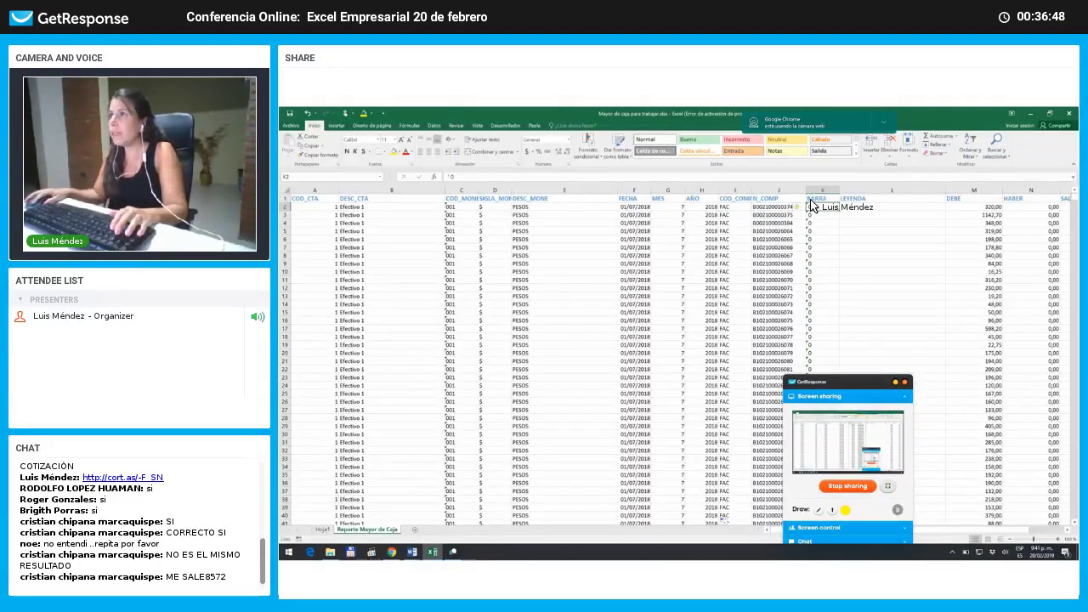
{"action": "left_click", "coordinate": [825, 191]}
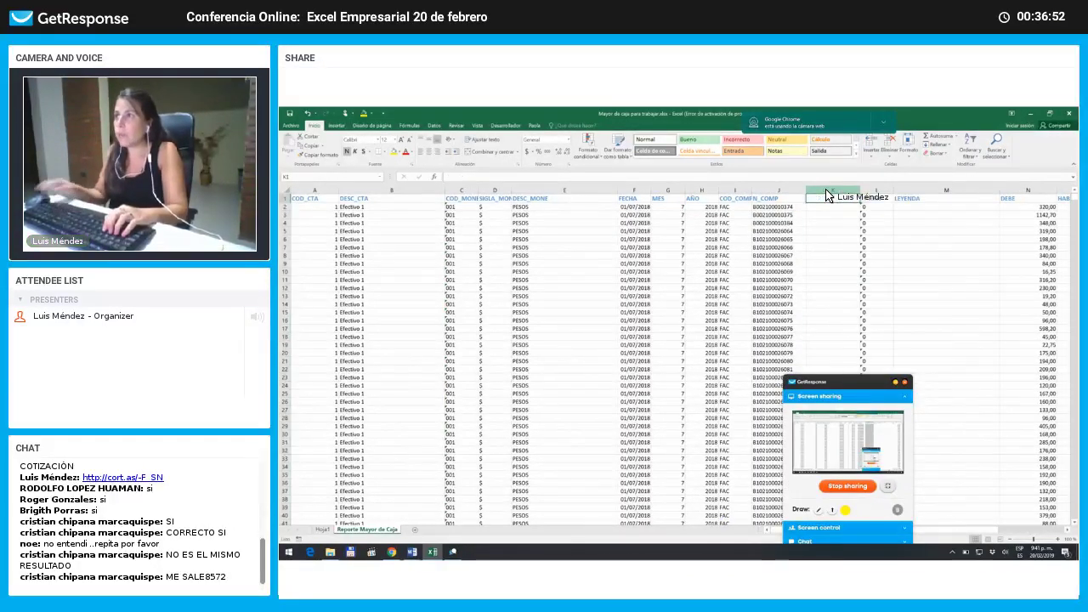
{"action": "key", "text": "ctrl+plus"}
{"action": "type", "text": "pto"}
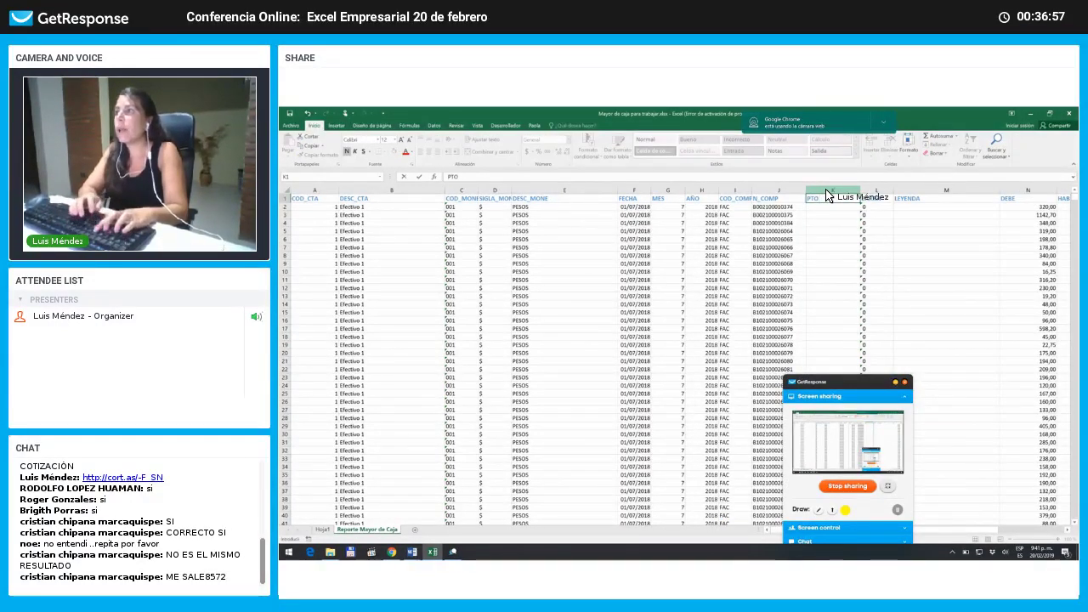
{"action": "type", "text": " VENTA"}
{"action": "key", "text": "Return"}
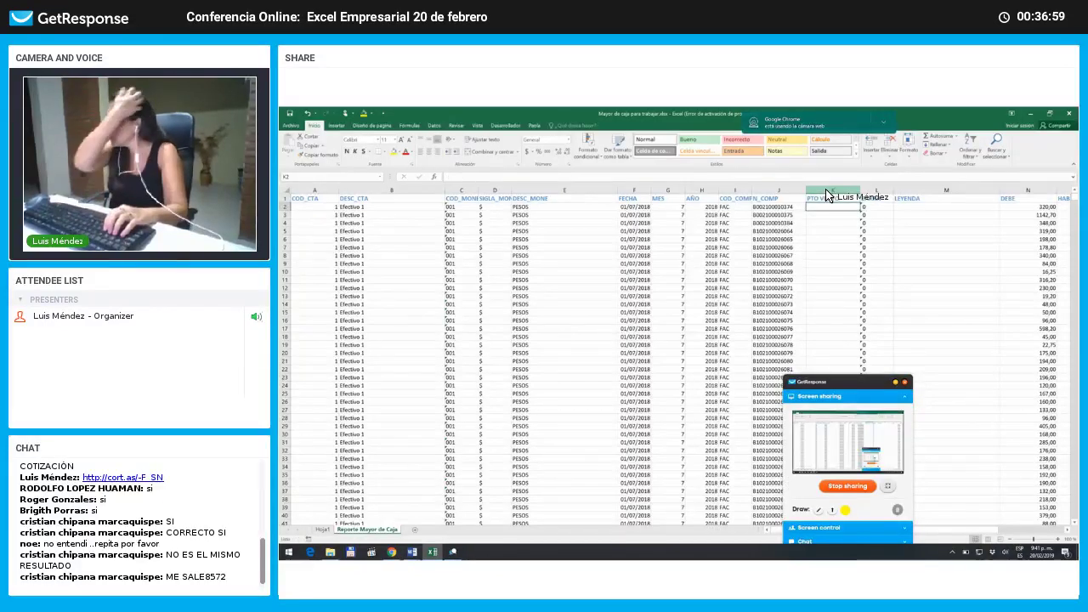
{"action": "double_click", "coordinate": [827, 197]}
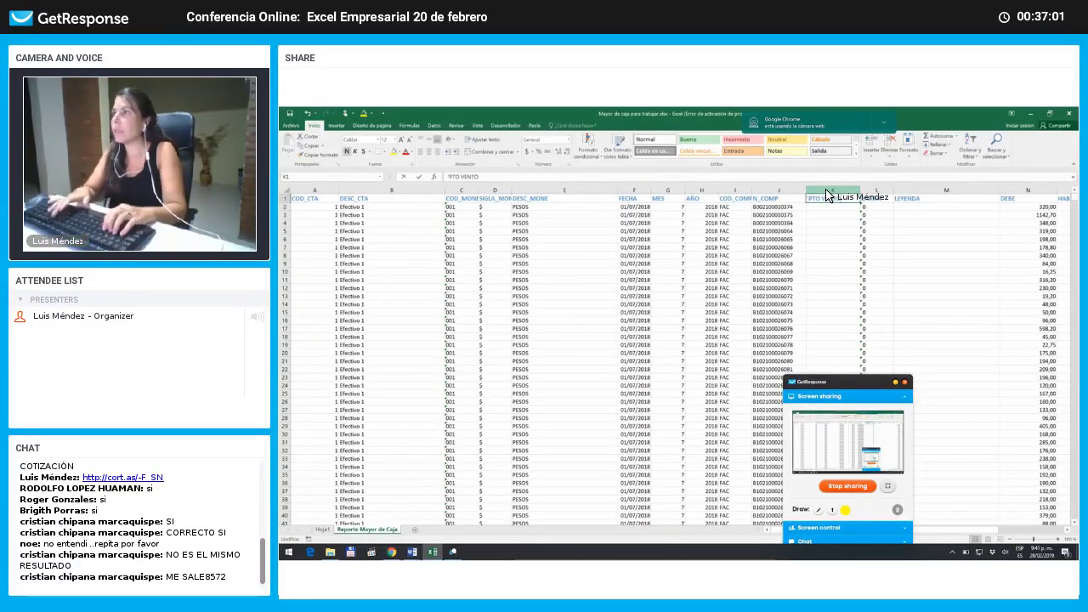
{"action": "key", "text": "Return"}
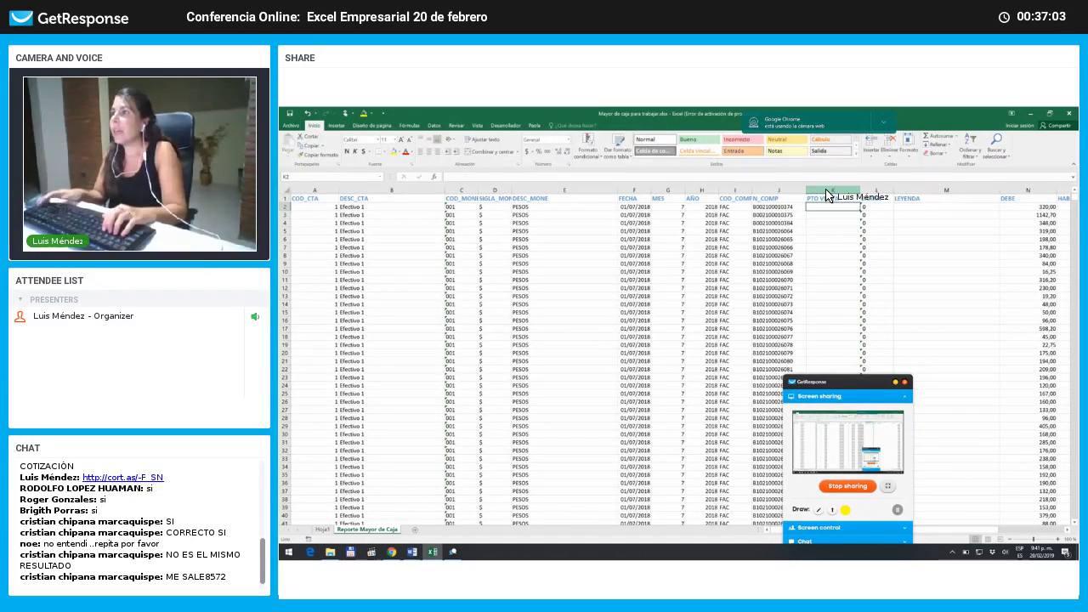
- Enter the formula =EXTRAE(J2;2;4) in the first data cell of the PTO VENTA column, K2
{"action": "type", "text": "+"}
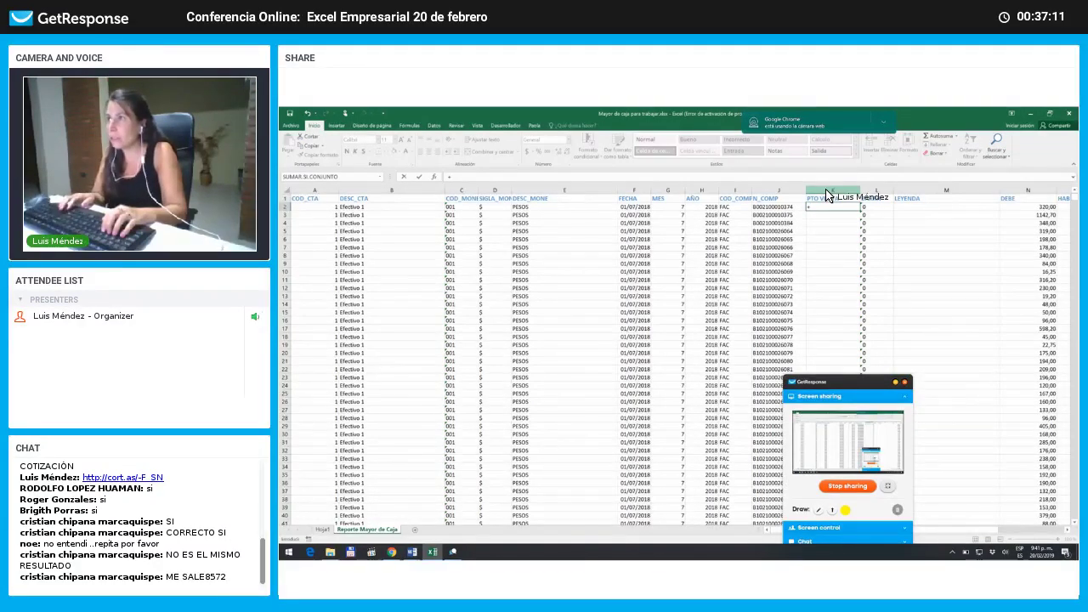
{"action": "type", "text": "j"}
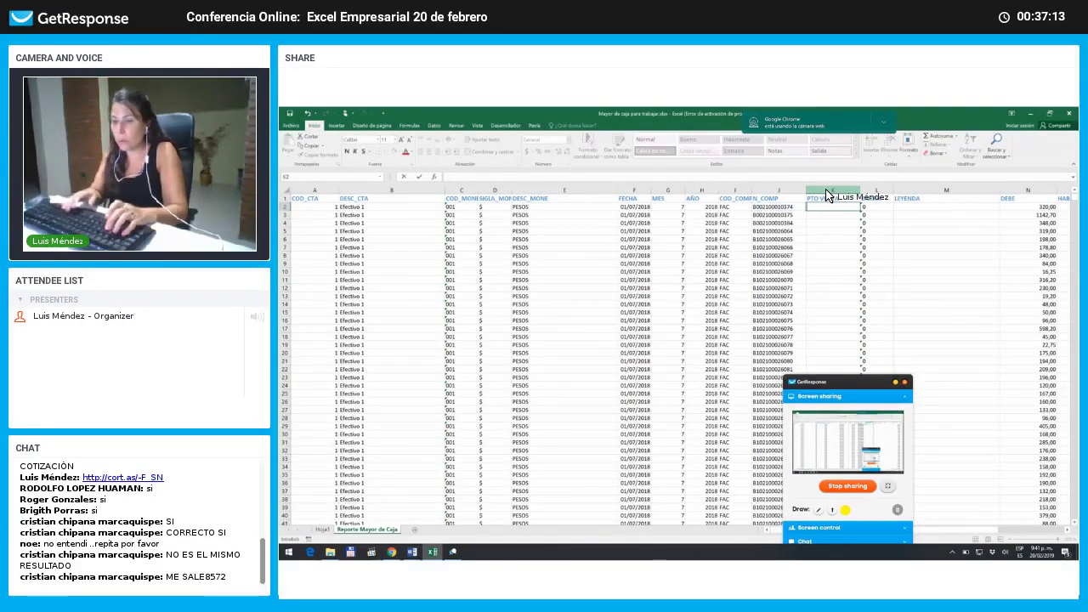
{"action": "type", "text": "=E"}
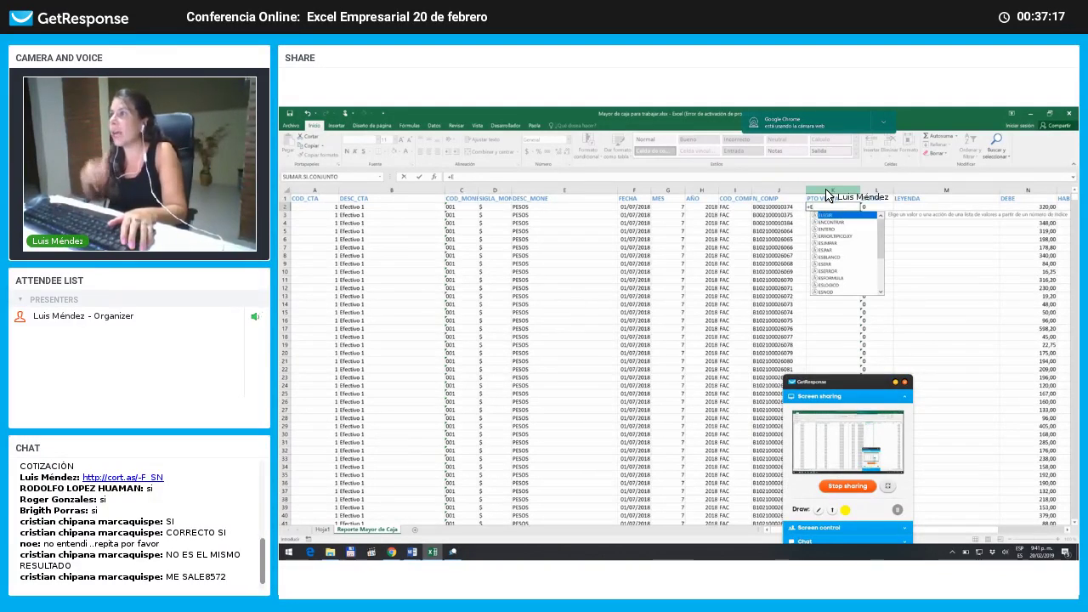
{"action": "type", "text": "X"}
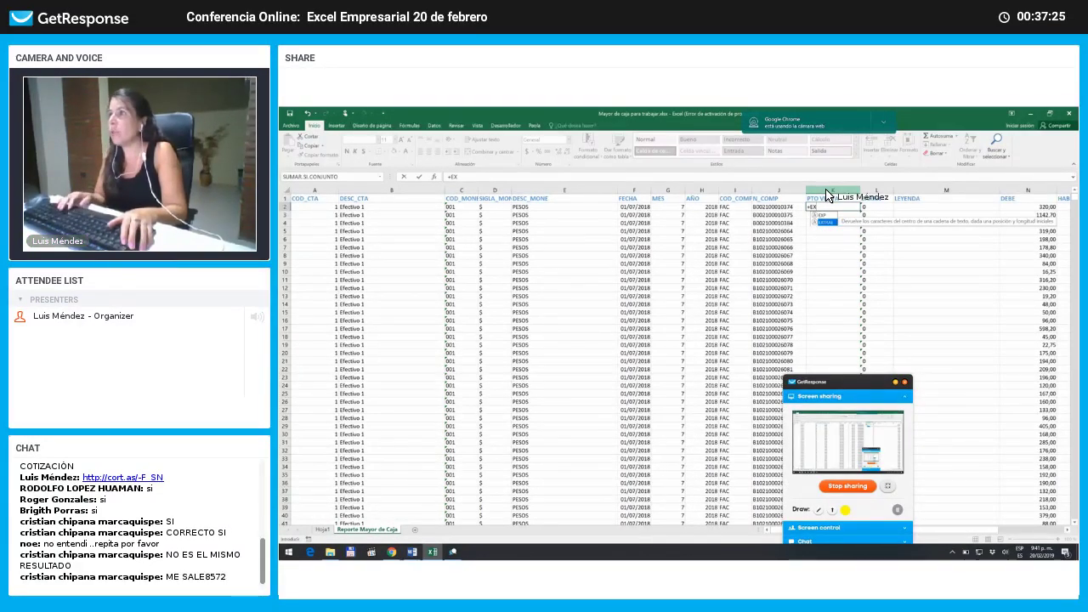
{"action": "key", "text": "Tab"}
{"action": "key", "text": "Left"}
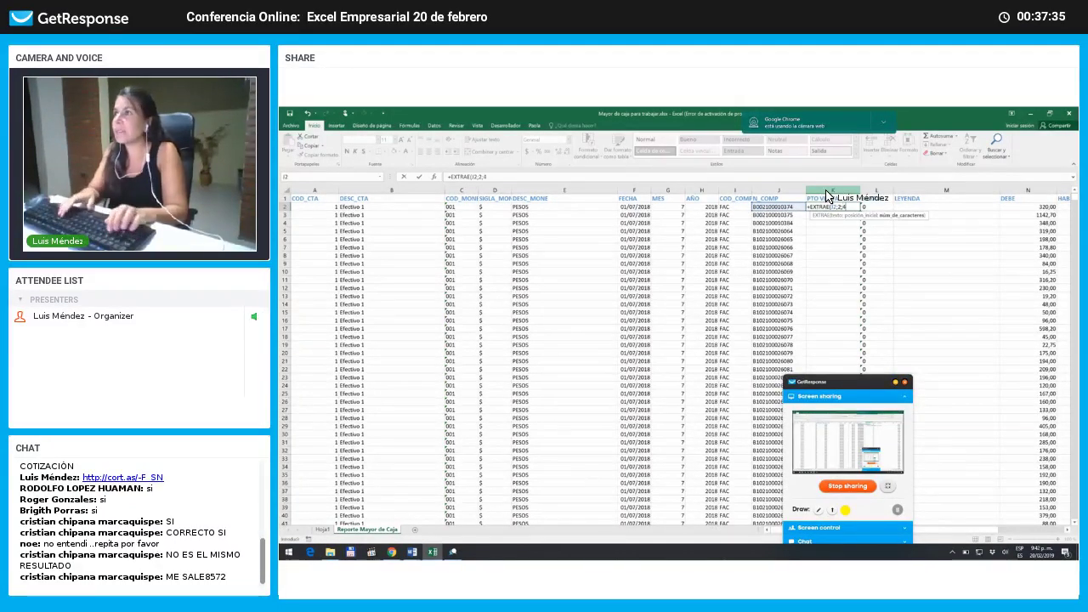
{"action": "key", "text": "ctrl+Return"}
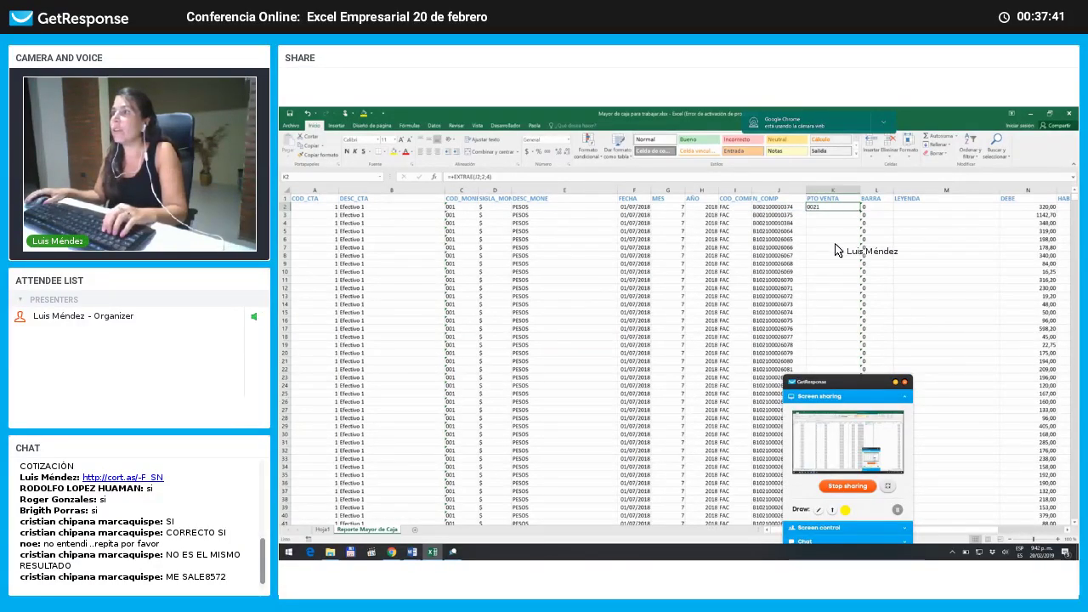
- Fill the EXTRAE formula down the whole PTO VENTA column
{"action": "double_click", "coordinate": [860, 211]}
{"action": "left_click", "coordinate": [833, 248]}
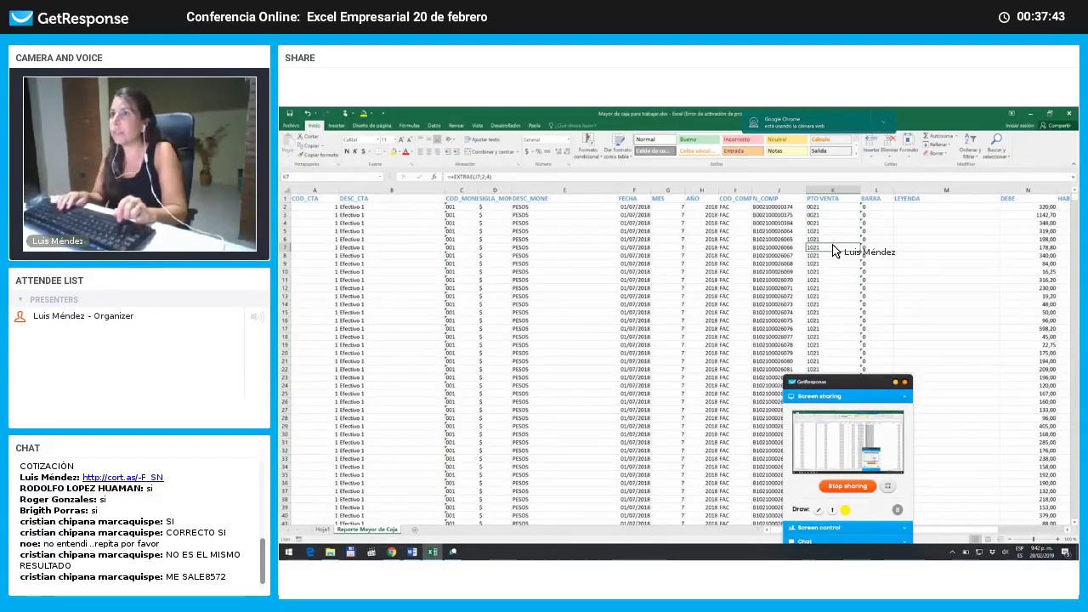
{"action": "key", "text": "Up"}
{"action": "key", "text": "Up"}
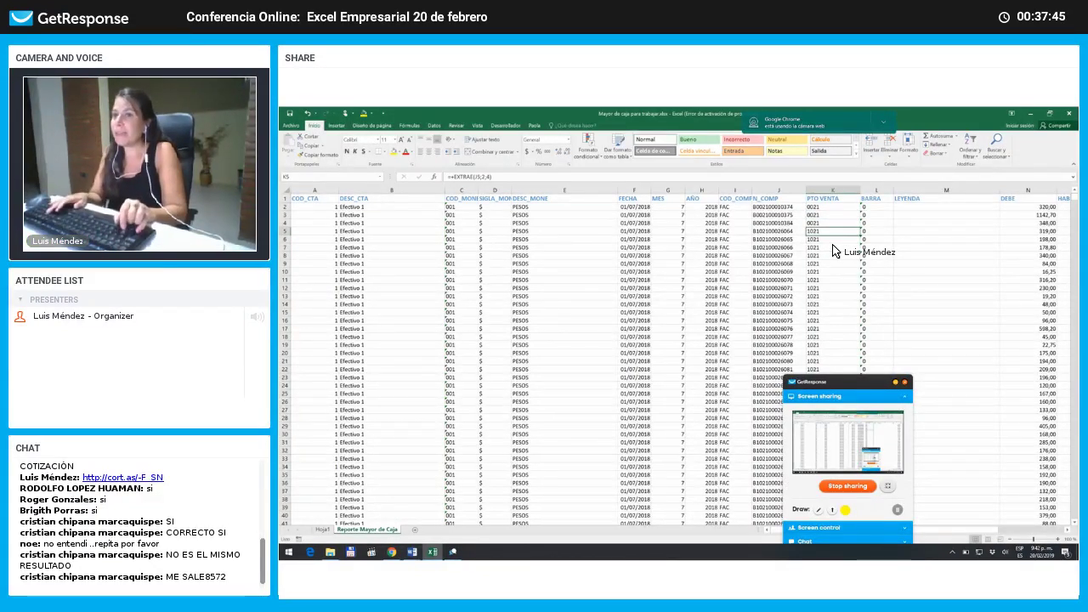
- Go to the Hoja1 sheet and examine the pivot table's field list for the added source columns
{"action": "left_click", "coordinate": [323, 529]}
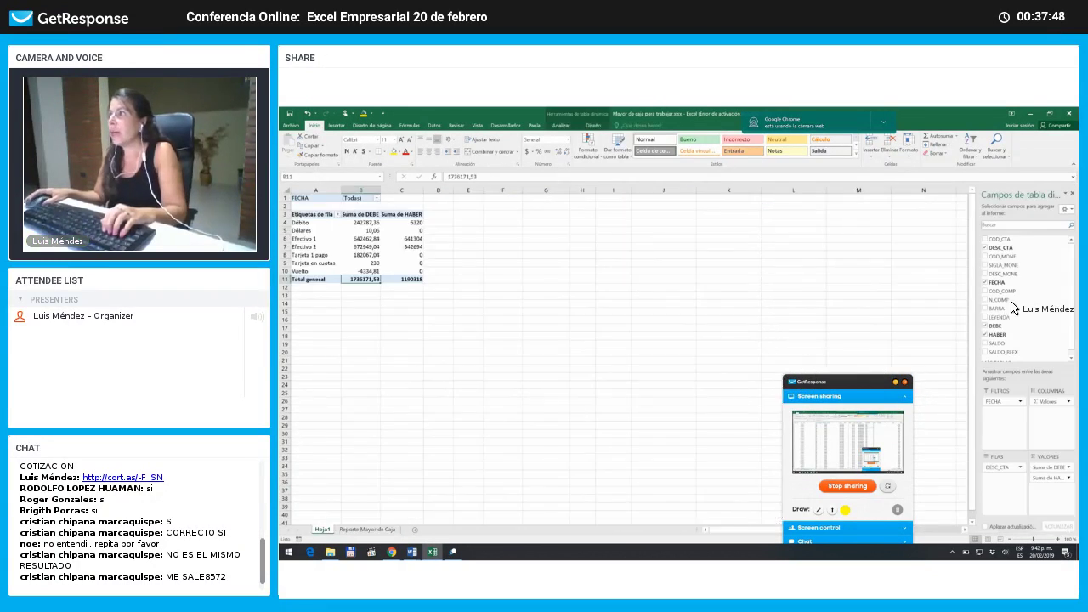
{"action": "scroll", "coordinate": [898, 313], "scroll_direction": "down", "scroll_amount": 2}
{"action": "scroll", "coordinate": [851, 285], "scroll_direction": "up", "scroll_amount": 2}
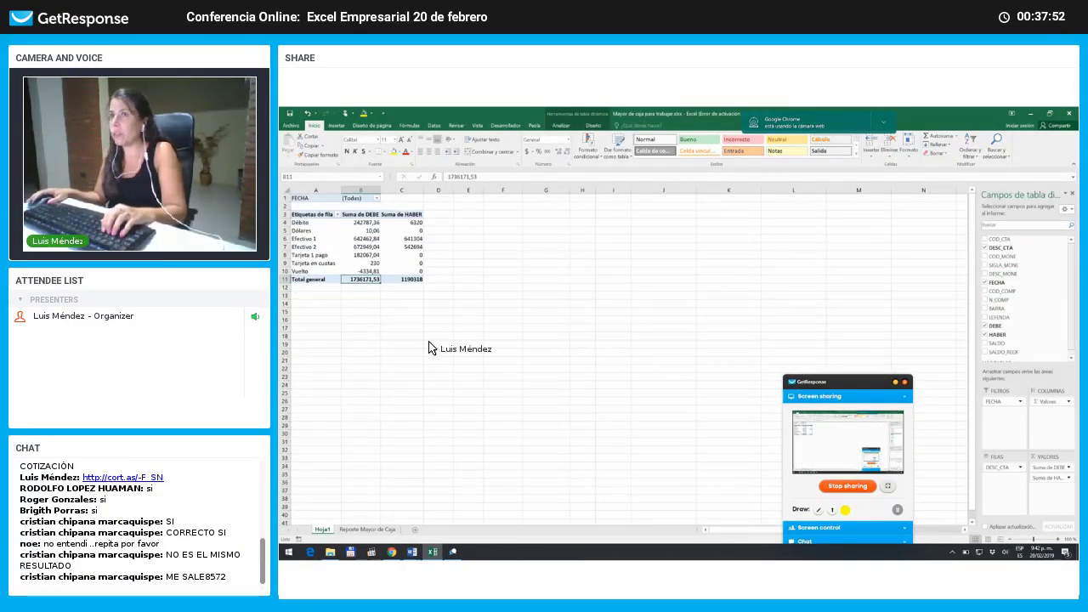
{"action": "left_click", "coordinate": [349, 242]}
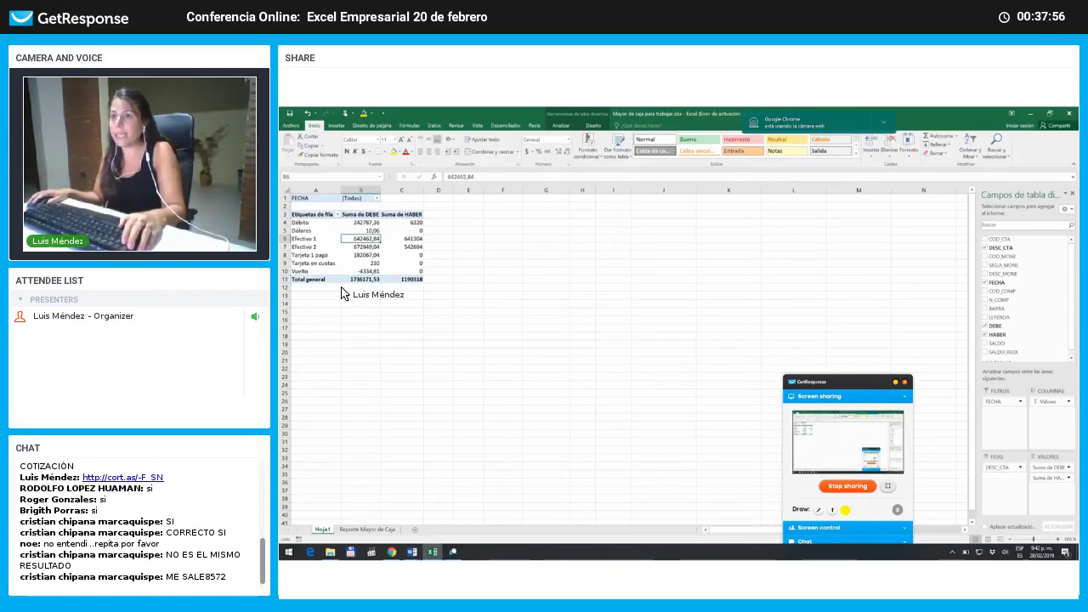
- Switch to the webinar page in Chrome and read the attendees' chat messages
{"action": "left_click", "coordinate": [457, 554]}
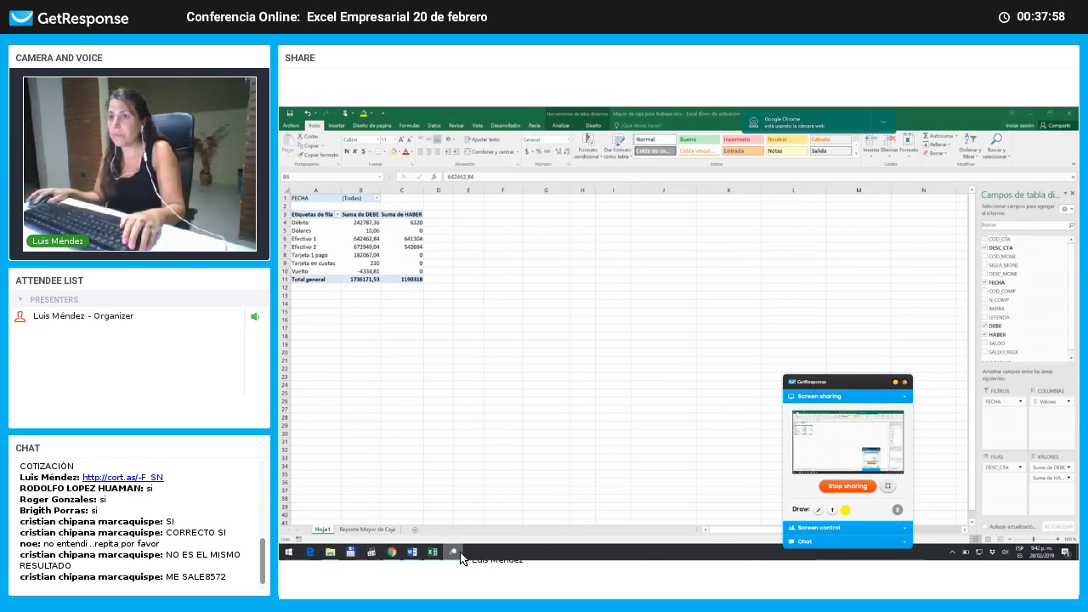
{"action": "left_click", "coordinate": [1031, 112]}
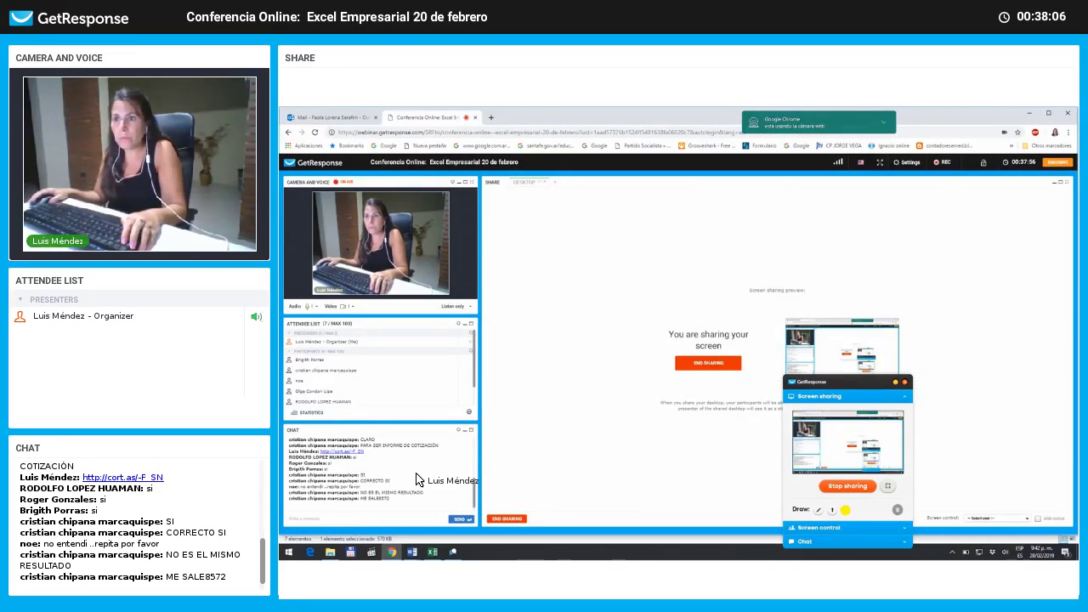
{"action": "left_click", "coordinate": [353, 520]}
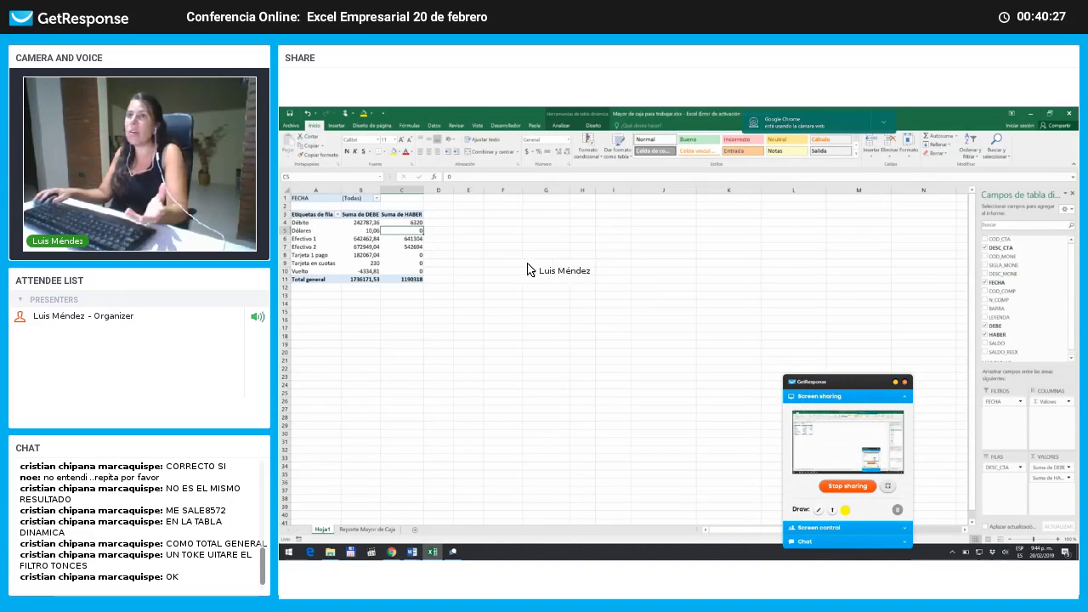
- Refresh the pivot table on Hoja1 so that its field list includes the MES, AÑO and PTO VENTA columns
{"action": "right_click", "coordinate": [364, 236]}
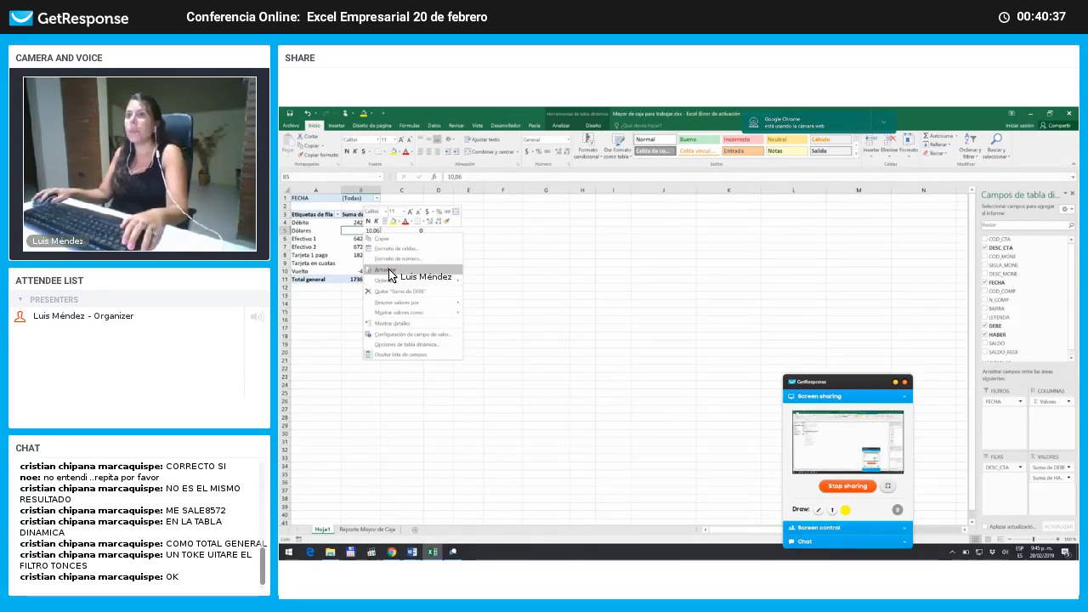
{"action": "left_click", "coordinate": [389, 272]}
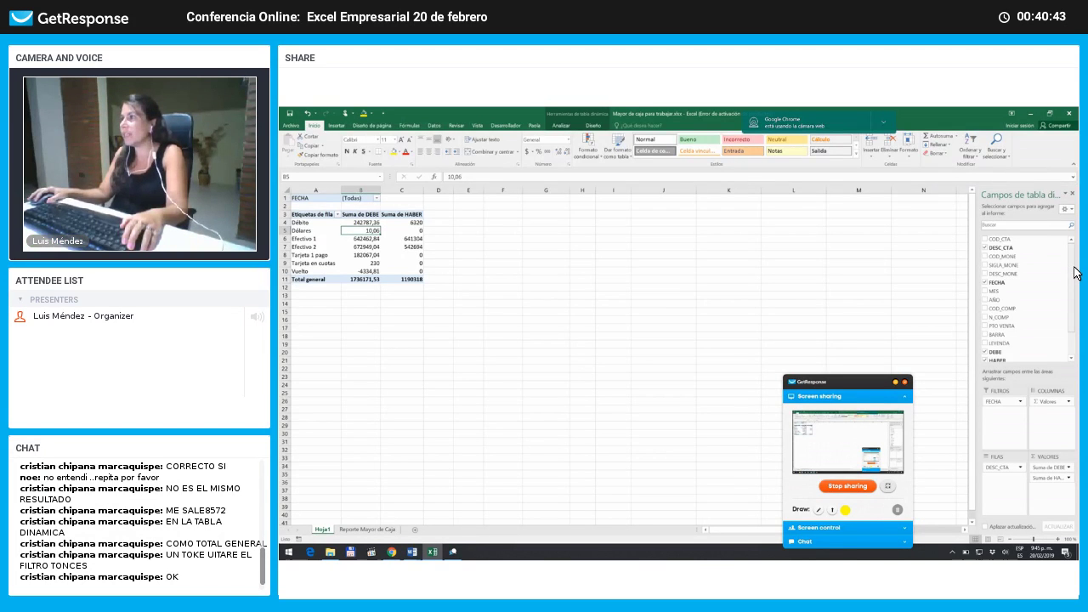
{"action": "scroll", "coordinate": [1070, 276], "scroll_direction": "down", "scroll_amount": 1}
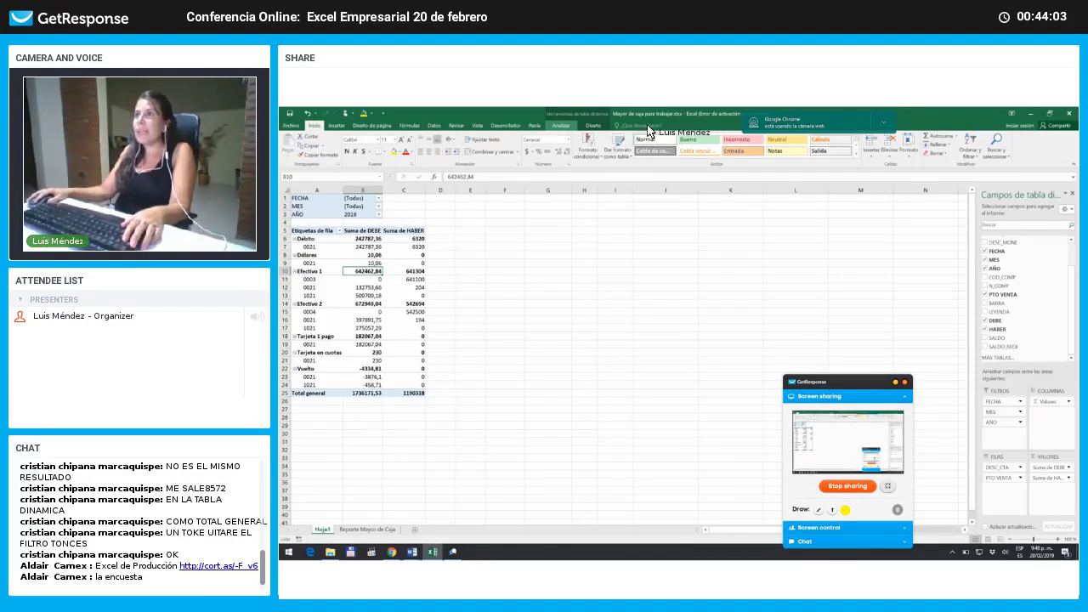
- Start inserting a calculated field in the pivot table and place its dialog beside the table
{"action": "left_click", "coordinate": [560, 125]}
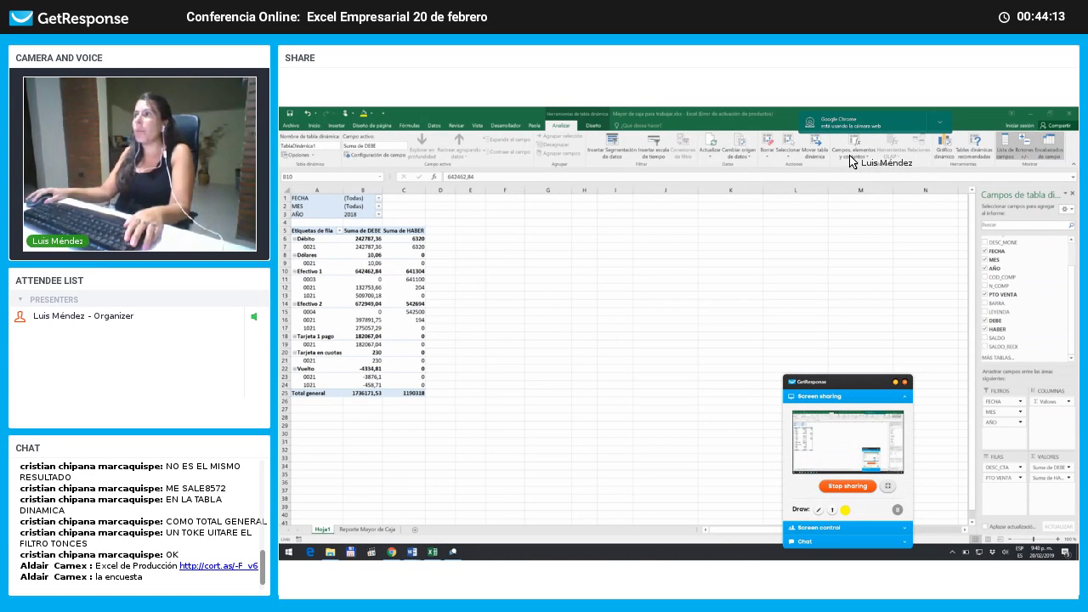
{"action": "left_click", "coordinate": [851, 160]}
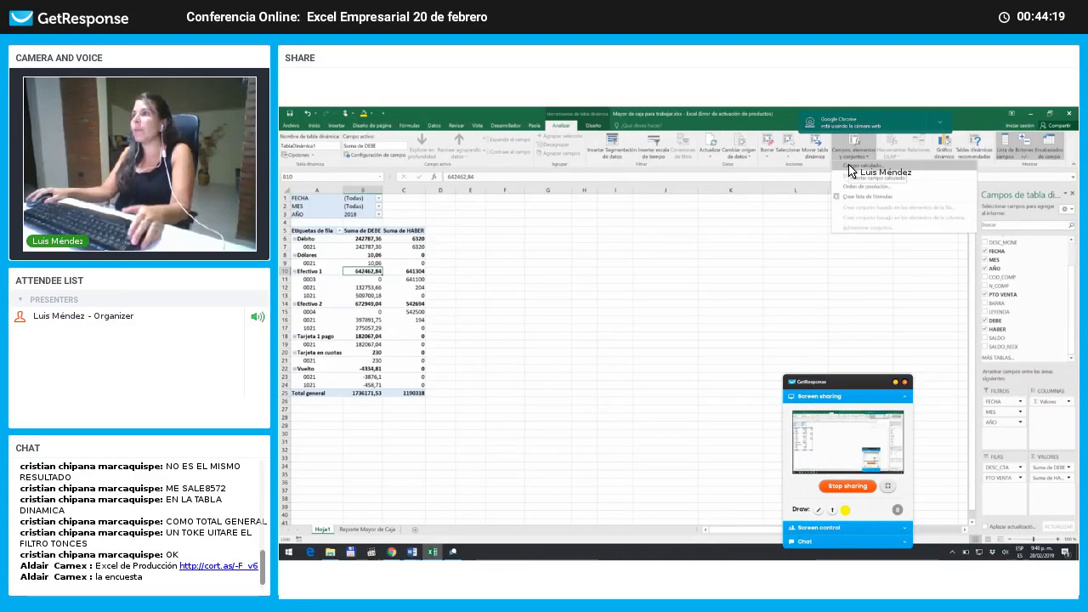
{"action": "left_click", "coordinate": [850, 166]}
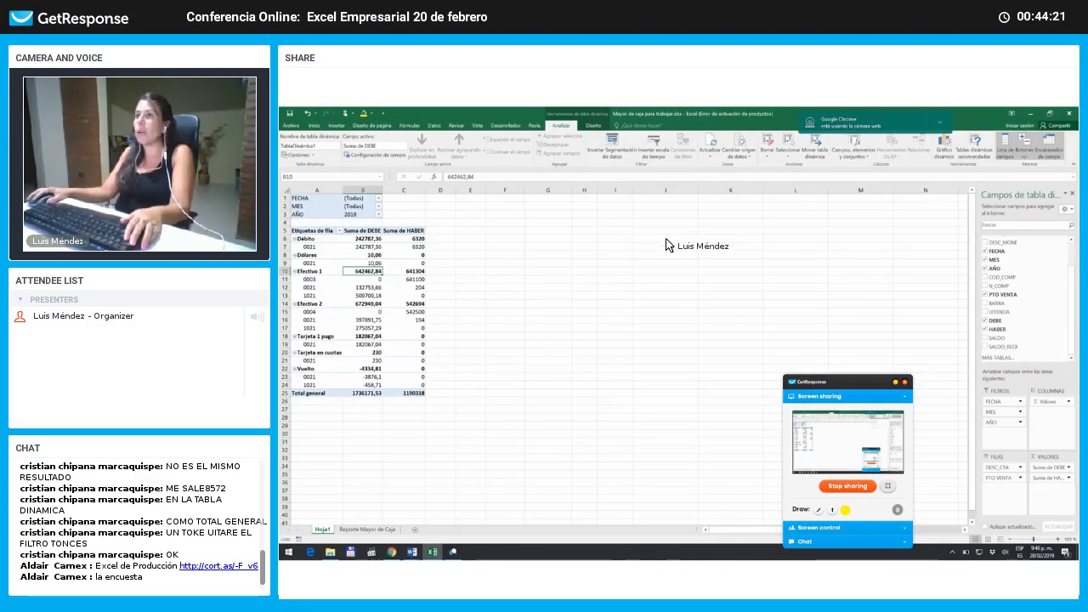
{"action": "left_click_drag", "start_coordinate": [665, 240], "coordinate": [611, 211]}
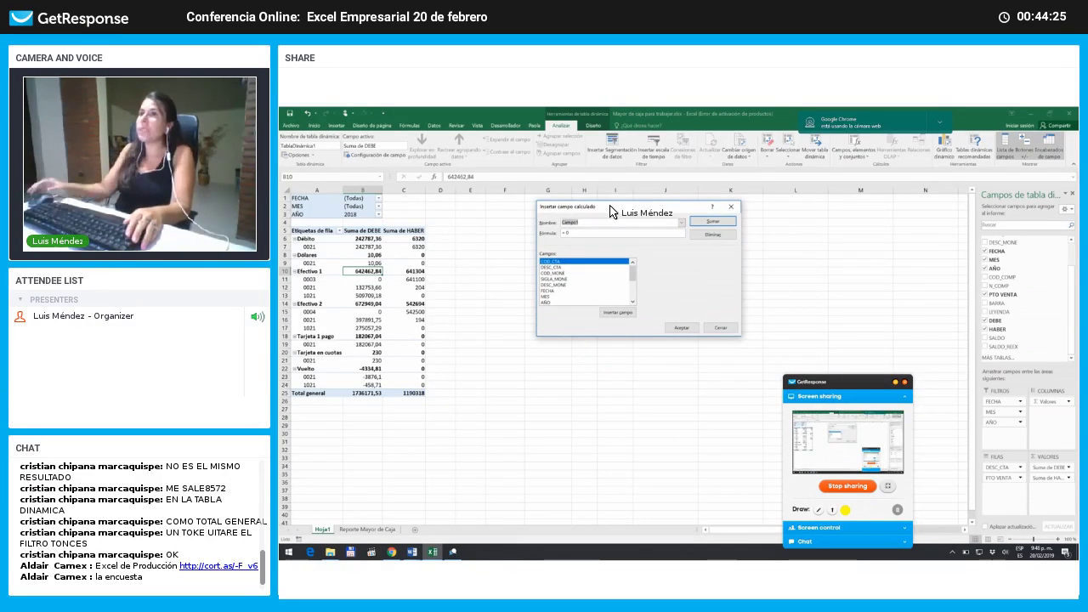
{"action": "left_click_drag", "start_coordinate": [590, 214], "coordinate": [566, 226]}
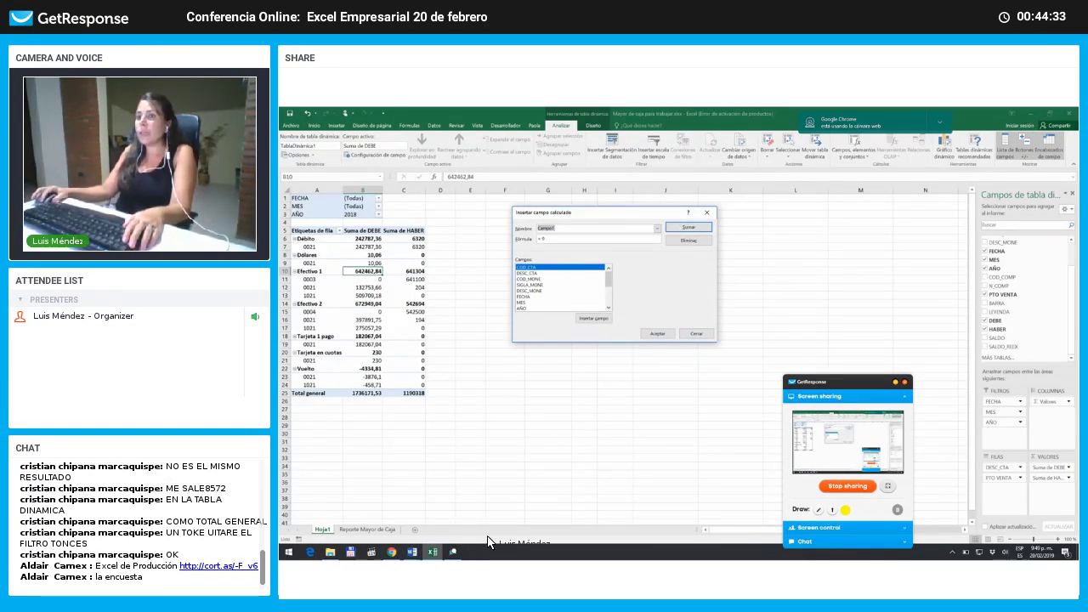
- Expand the chat in the GetResponse screen-sharing window and read through the attendees' messages
{"action": "double_click", "coordinate": [459, 551]}
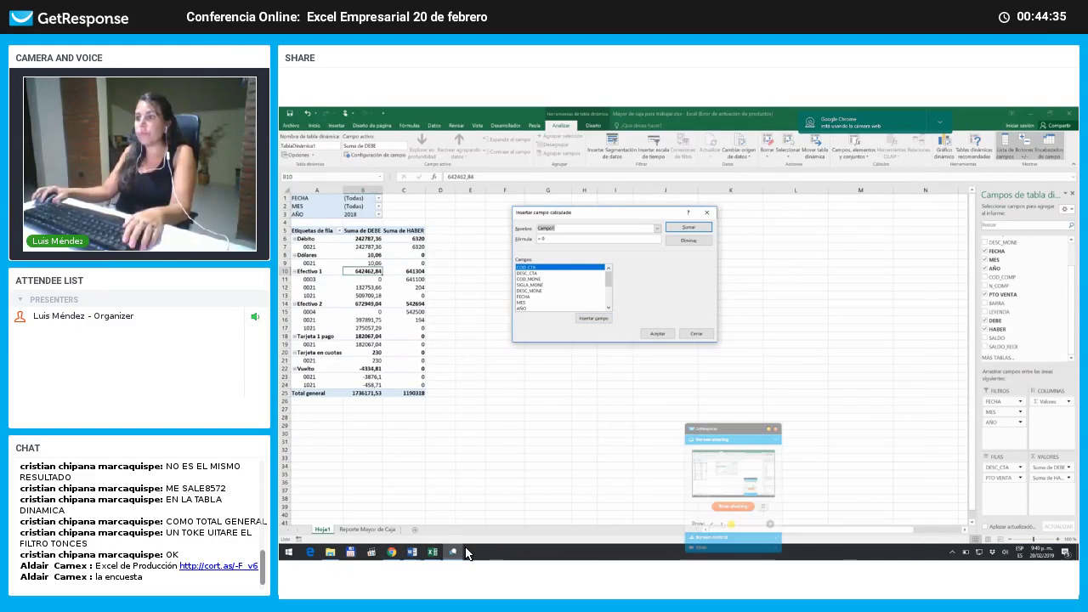
{"action": "left_click", "coordinate": [459, 552]}
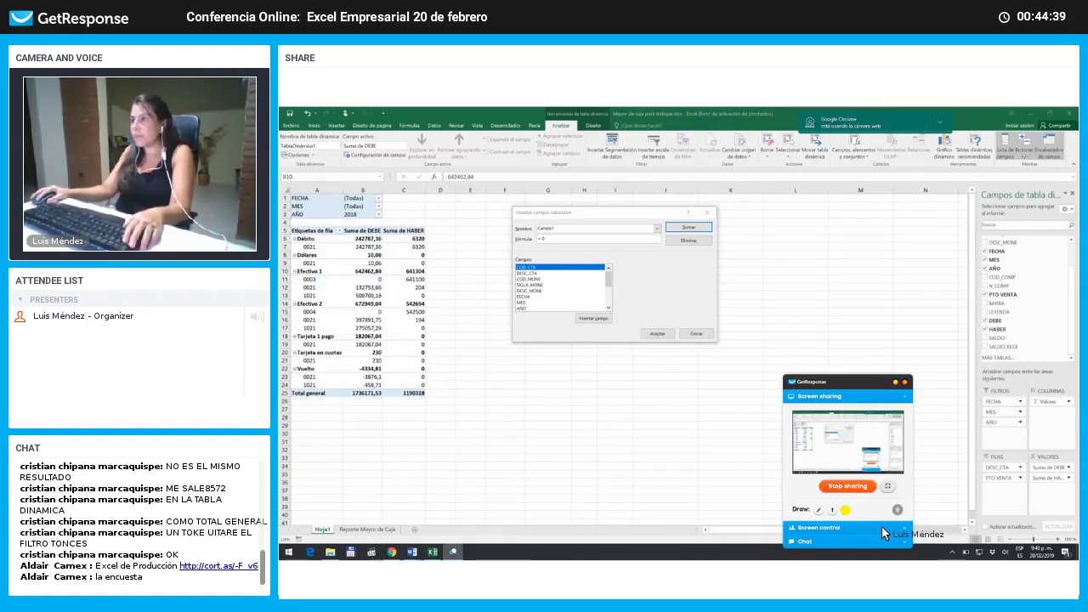
{"action": "left_click", "coordinate": [907, 540]}
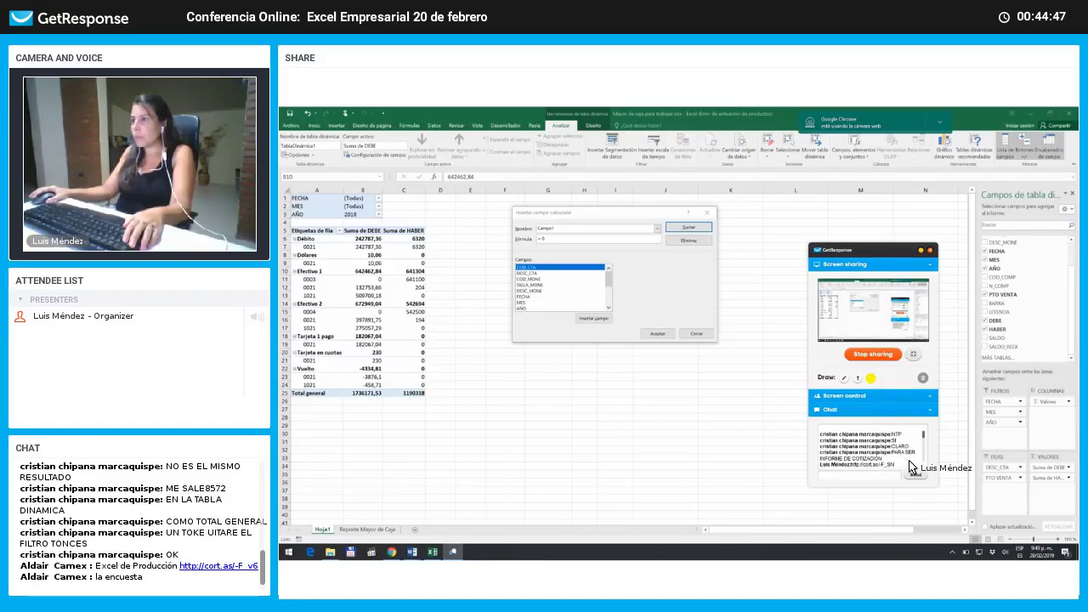
{"action": "scroll", "coordinate": [908, 466], "scroll_direction": "up", "scroll_amount": 5}
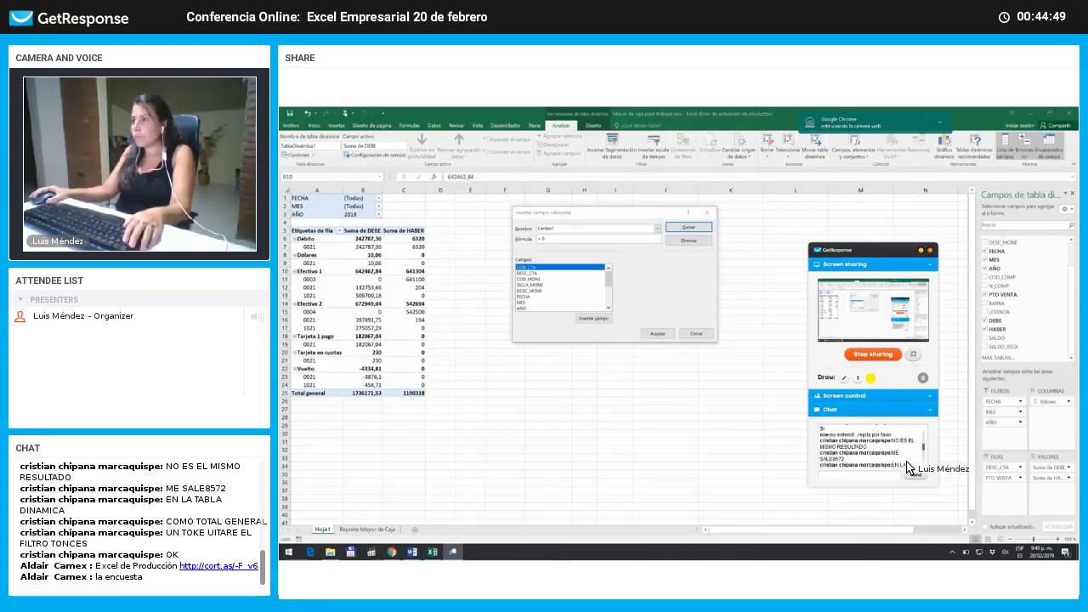
{"action": "scroll", "coordinate": [908, 467], "scroll_direction": "down", "scroll_amount": 5}
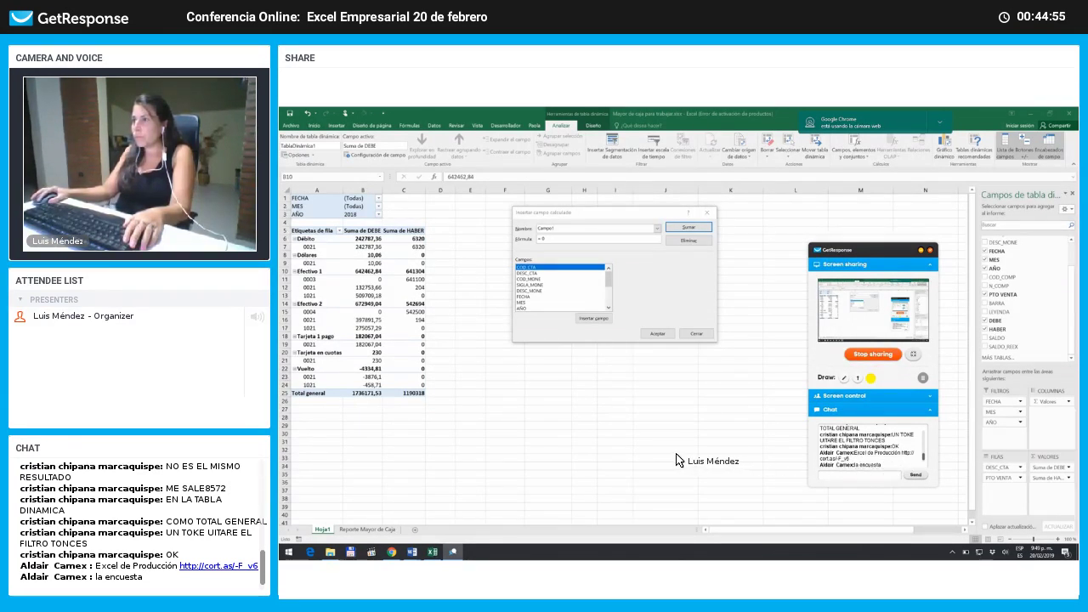
{"action": "scroll", "coordinate": [837, 459], "scroll_direction": "up", "scroll_amount": 2}
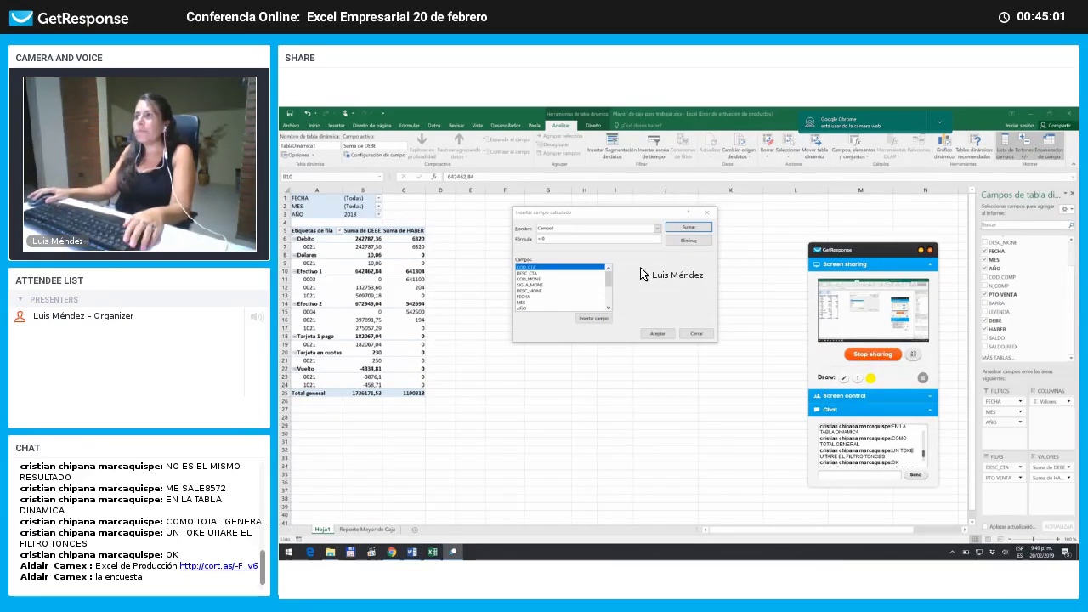
- Name the new calculated field SALDO CALCULADO
{"action": "left_click", "coordinate": [565, 213]}
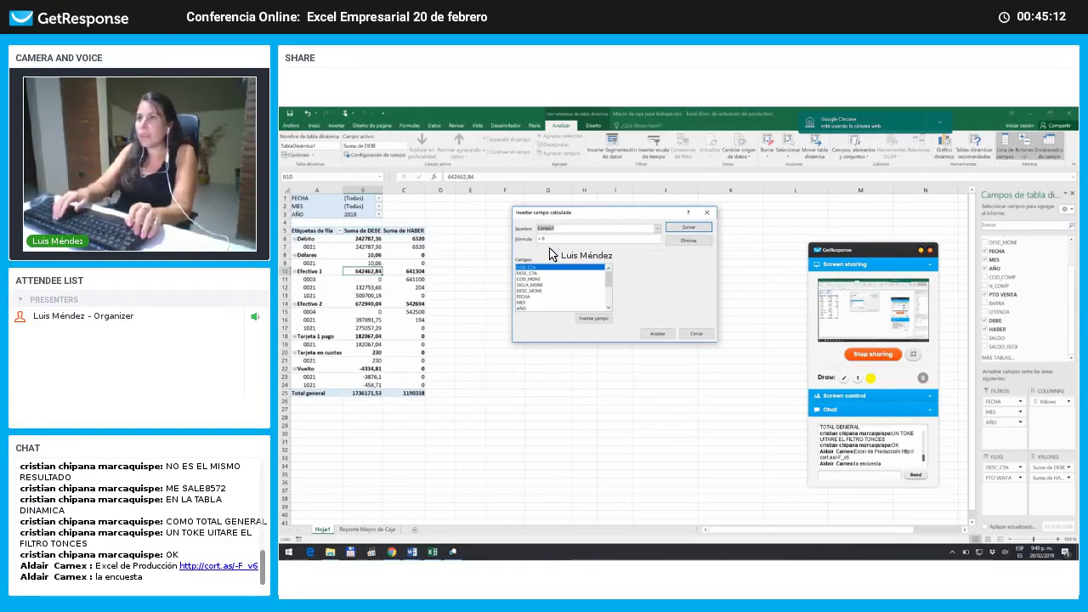
{"action": "key", "text": "BackSpace"}
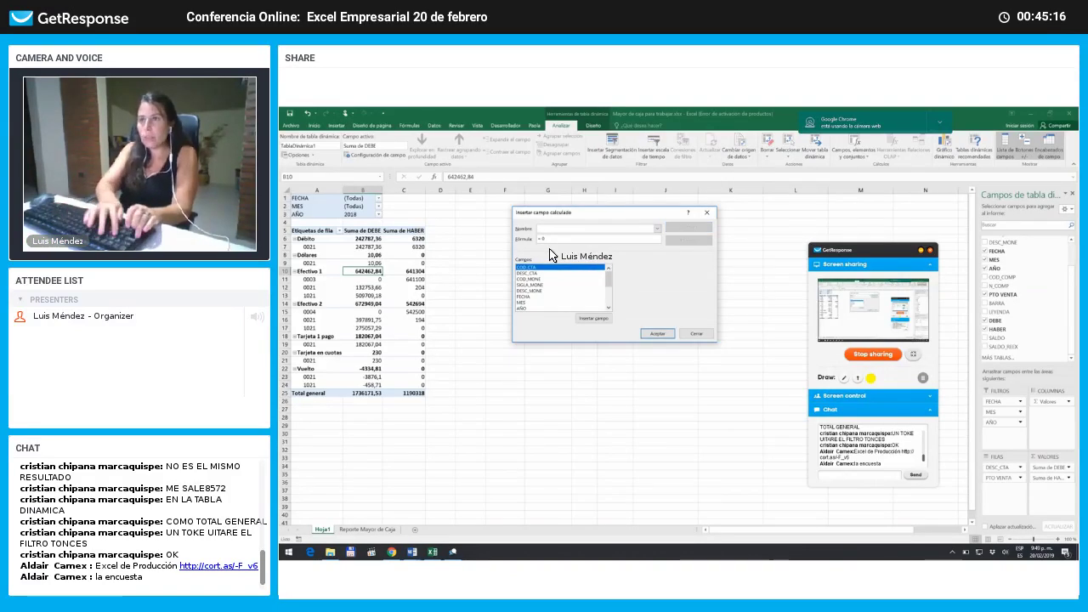
{"action": "type", "text": "SA"}
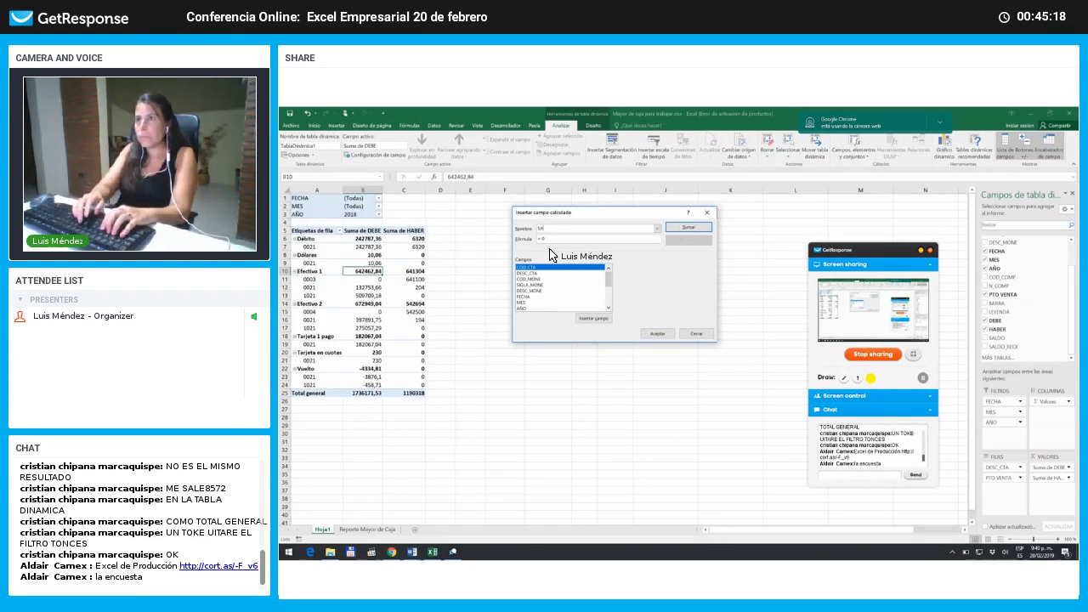
{"action": "type", "text": "LDO"}
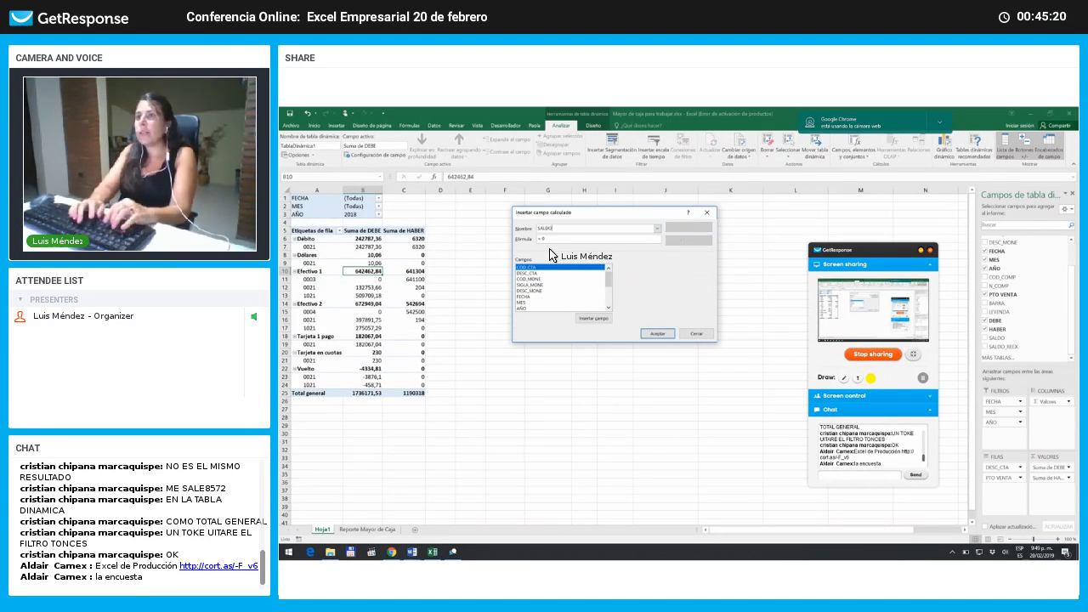
{"action": "type", "text": " CALCU"}
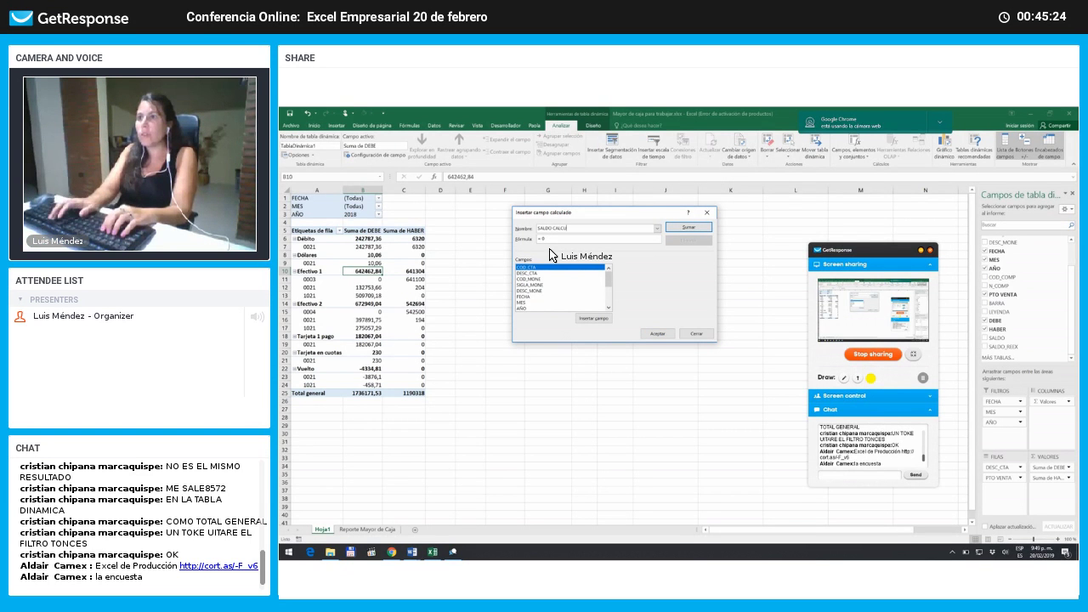
{"action": "type", "text": "LADO"}
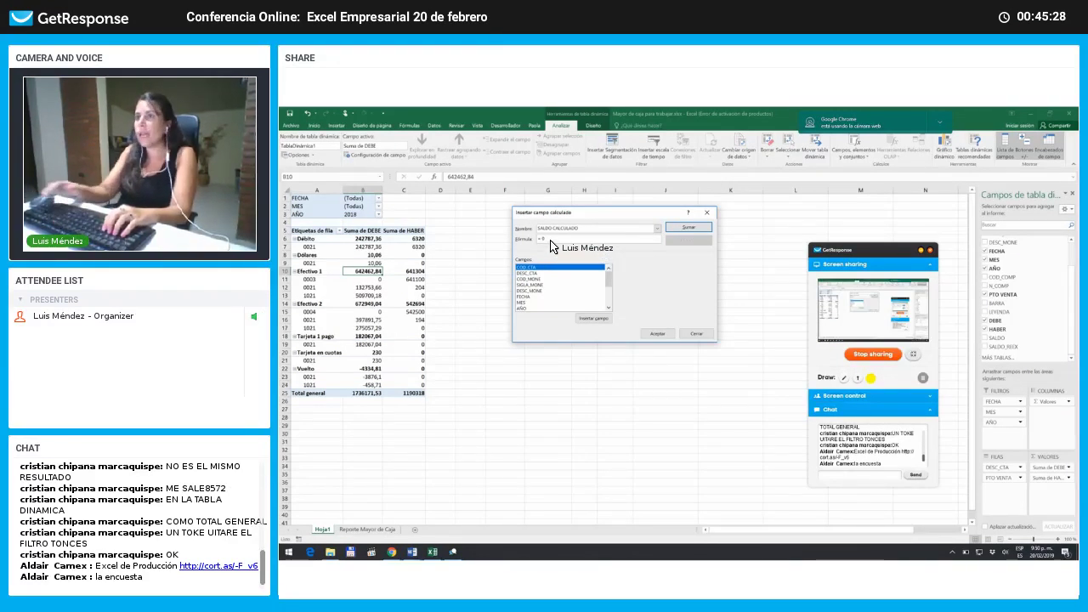
- Define the calculated field's formula as = DEBE-HABER from the available fields and add it to the pivot table
{"action": "key", "text": "BackSpace"}
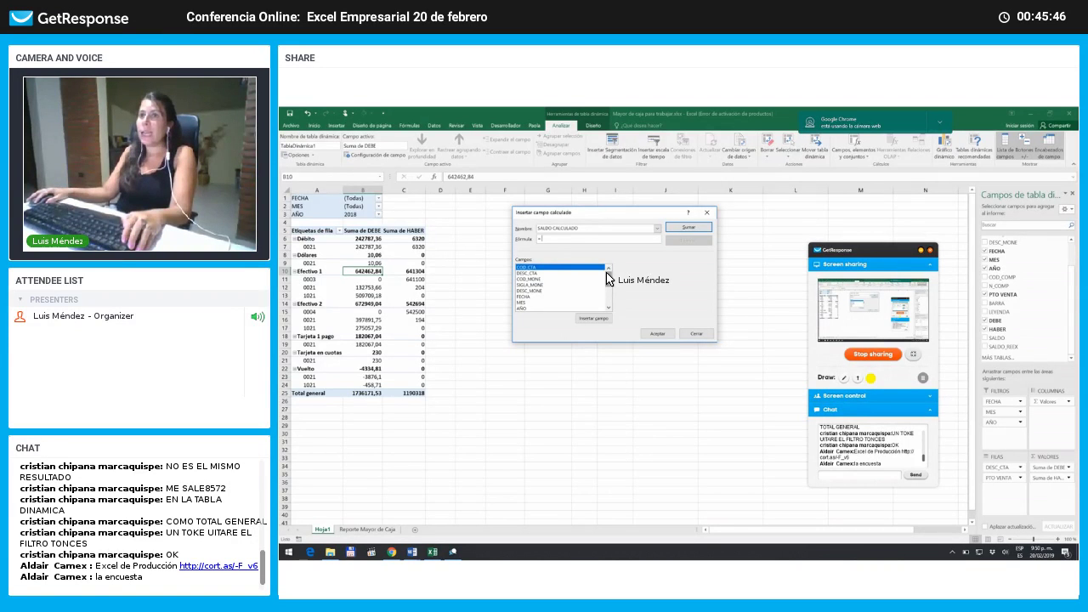
{"action": "left_click_drag", "start_coordinate": [607, 274], "coordinate": [607, 299]}
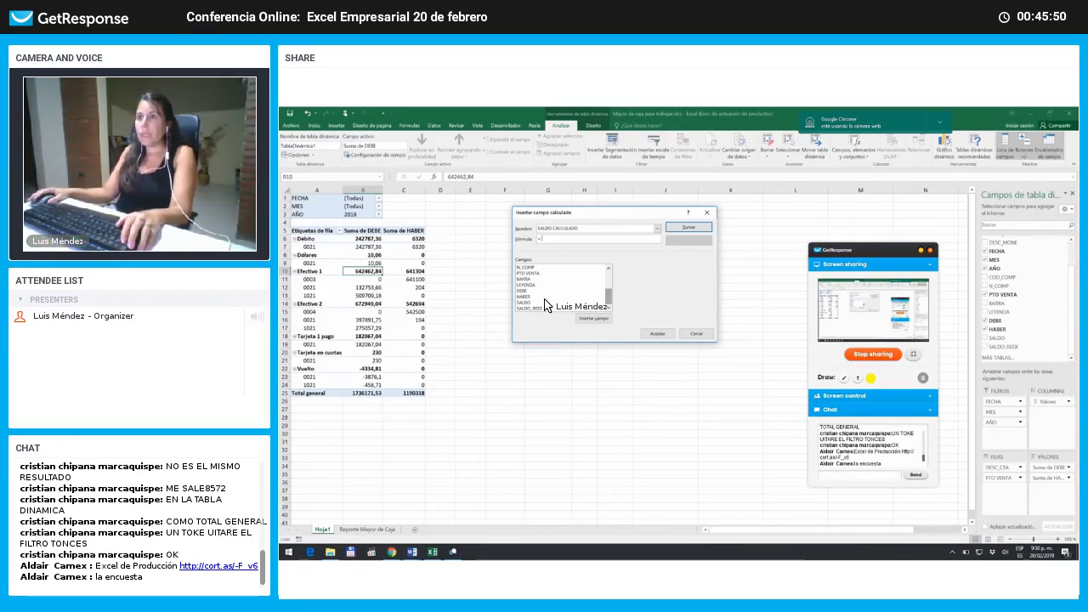
{"action": "double_click", "coordinate": [523, 291]}
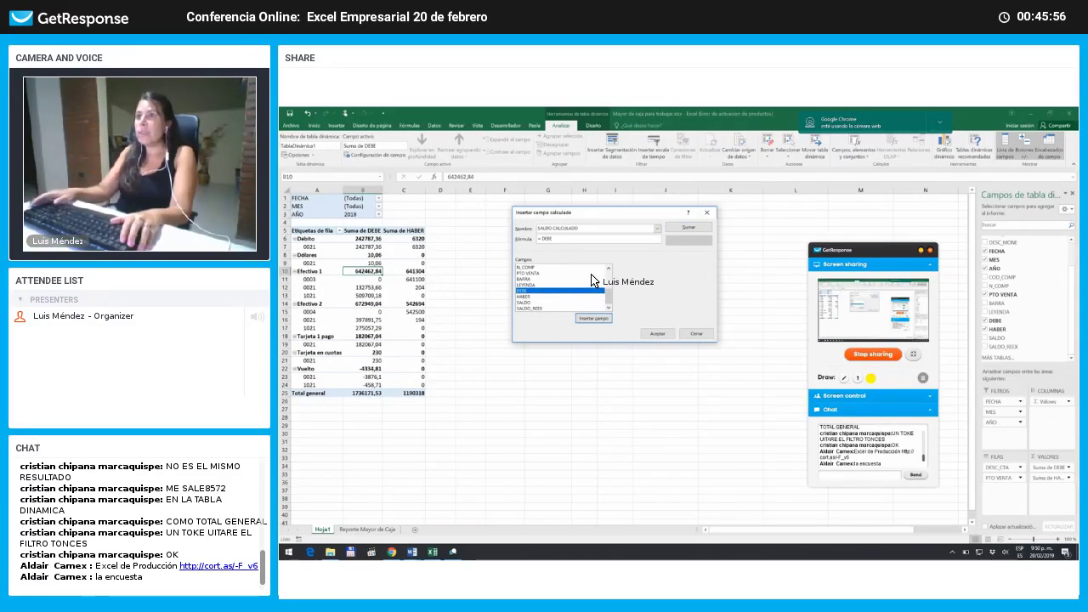
{"action": "left_click", "coordinate": [566, 239]}
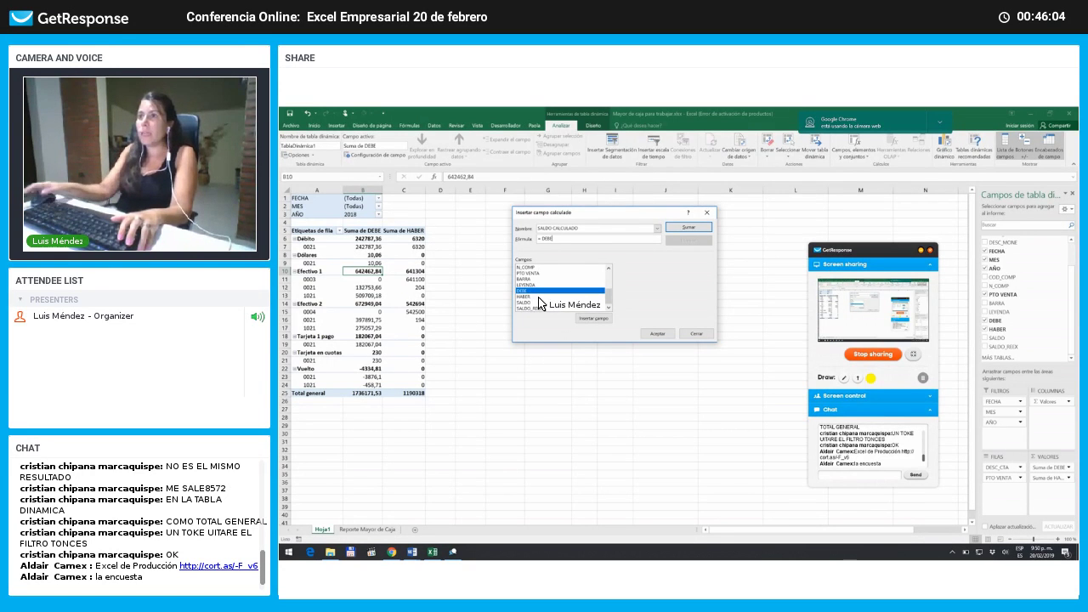
{"action": "type", "text": "-"}
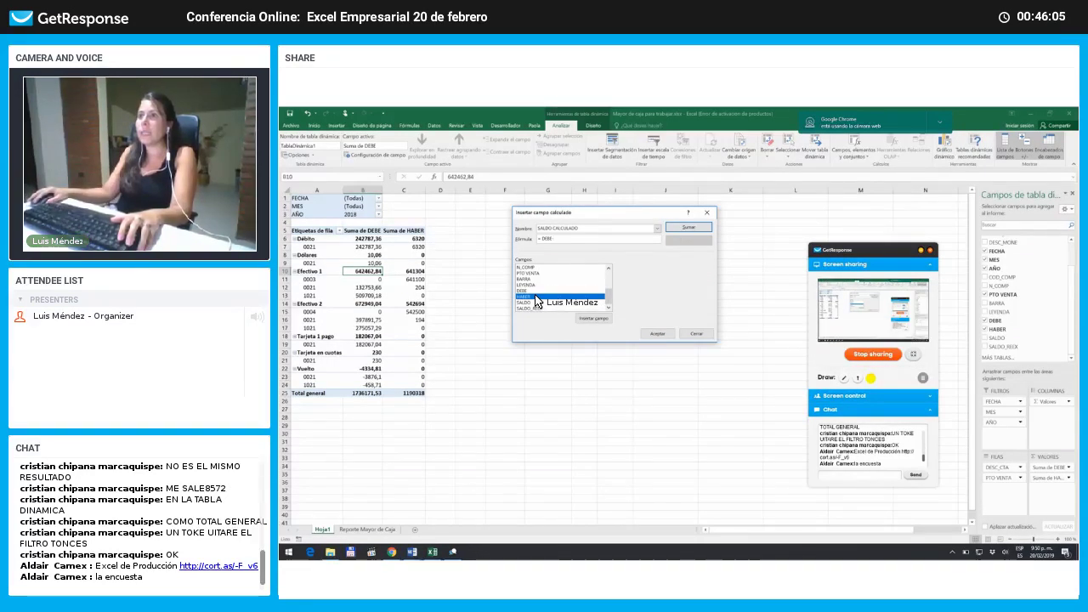
{"action": "double_click", "coordinate": [536, 296]}
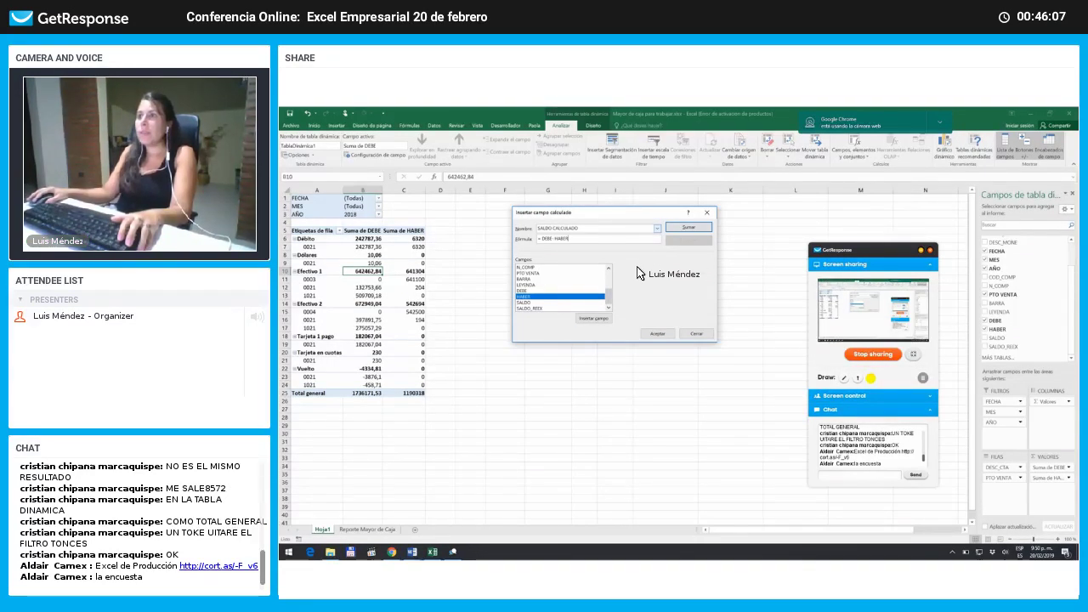
{"action": "left_click", "coordinate": [601, 320]}
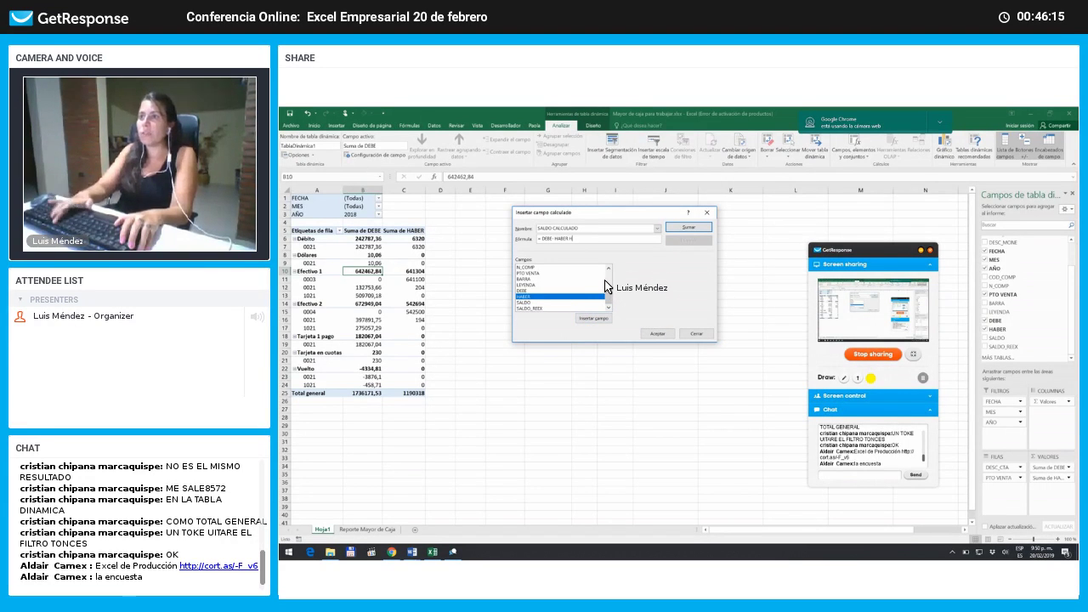
{"action": "left_click", "coordinate": [656, 336]}
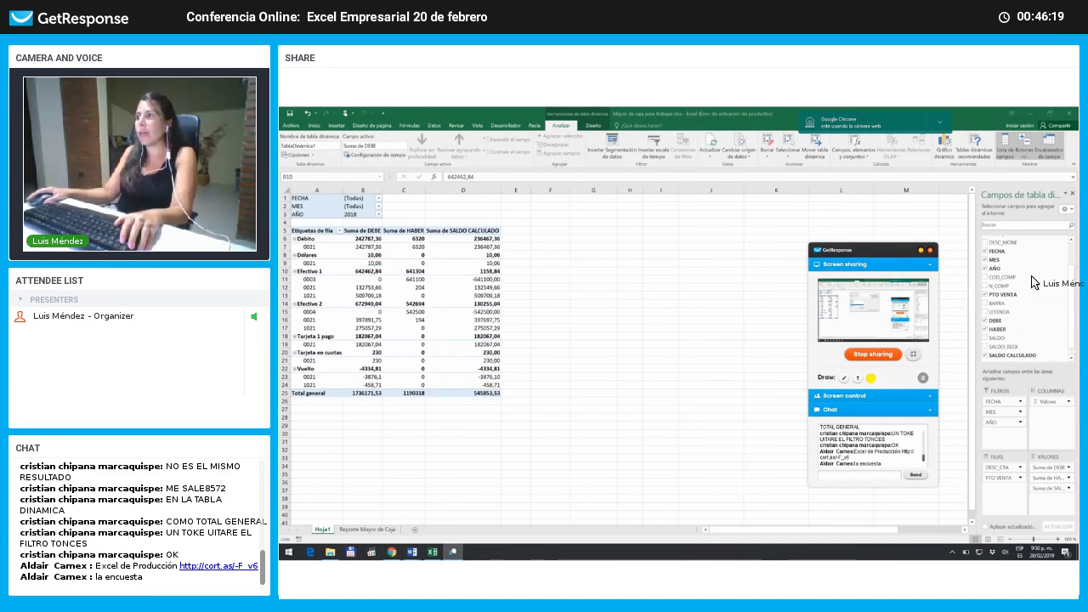
{"action": "left_click", "coordinate": [1074, 334]}
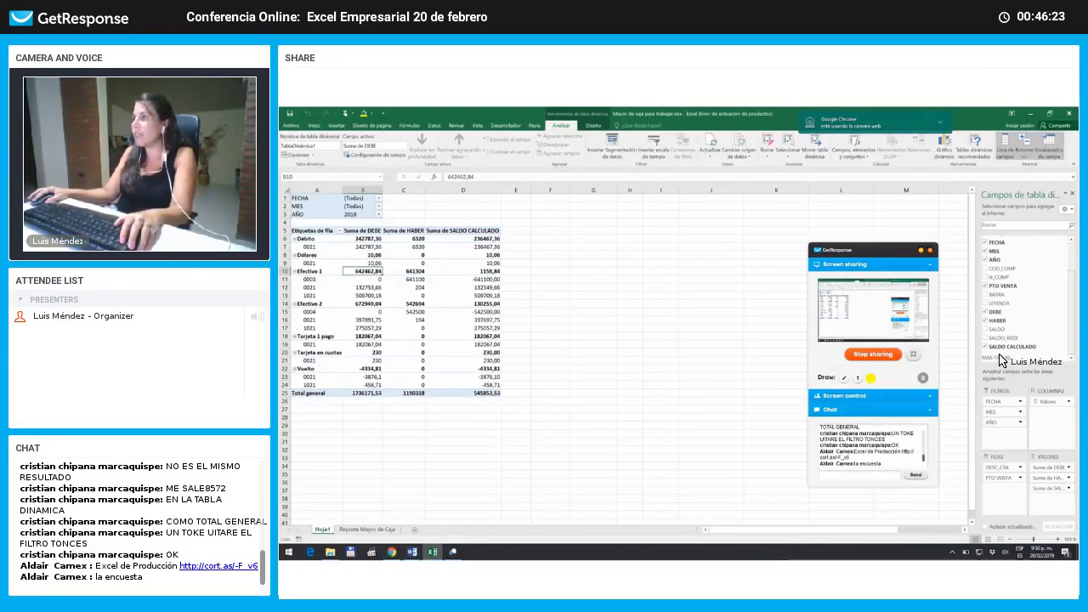
- Change the calculation of the Suma de DEBE value field to Cuenta in its value field settings
{"action": "scroll", "coordinate": [1012, 351], "scroll_direction": "down", "scroll_amount": 1}
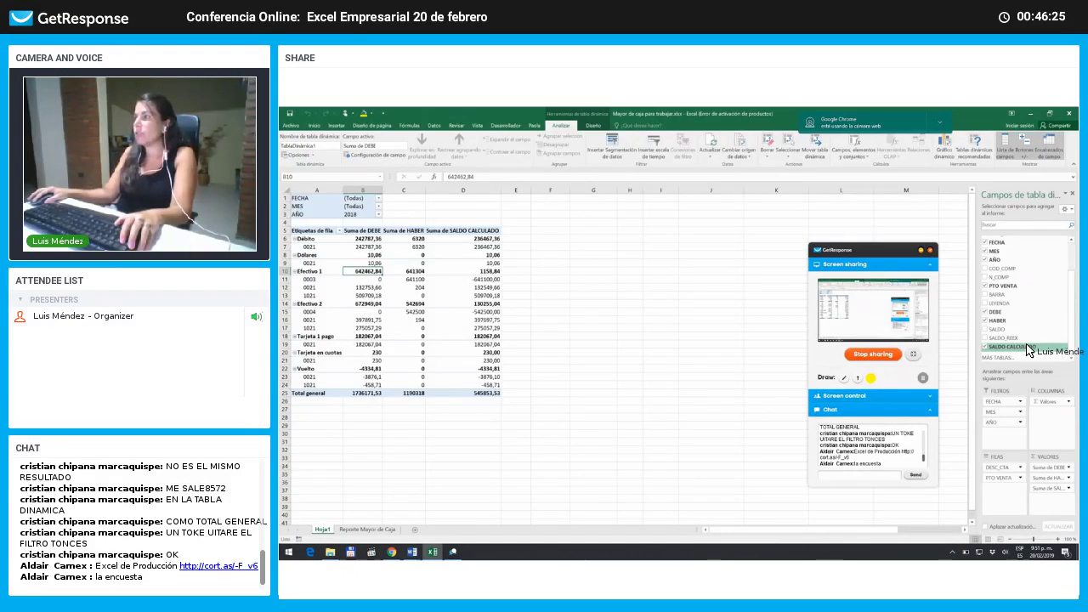
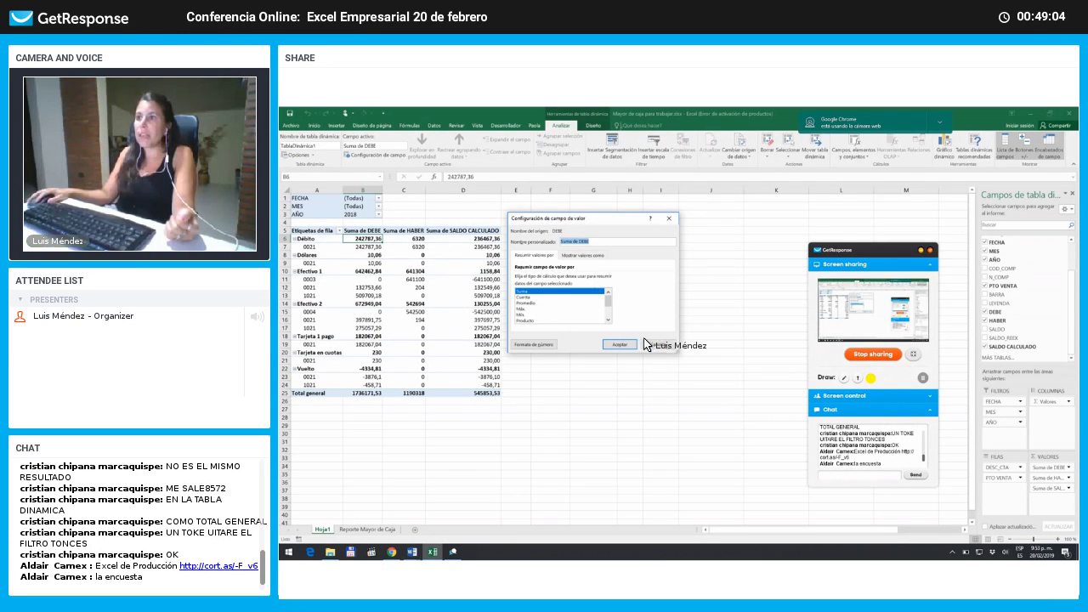
{"action": "key", "text": "Escape"}
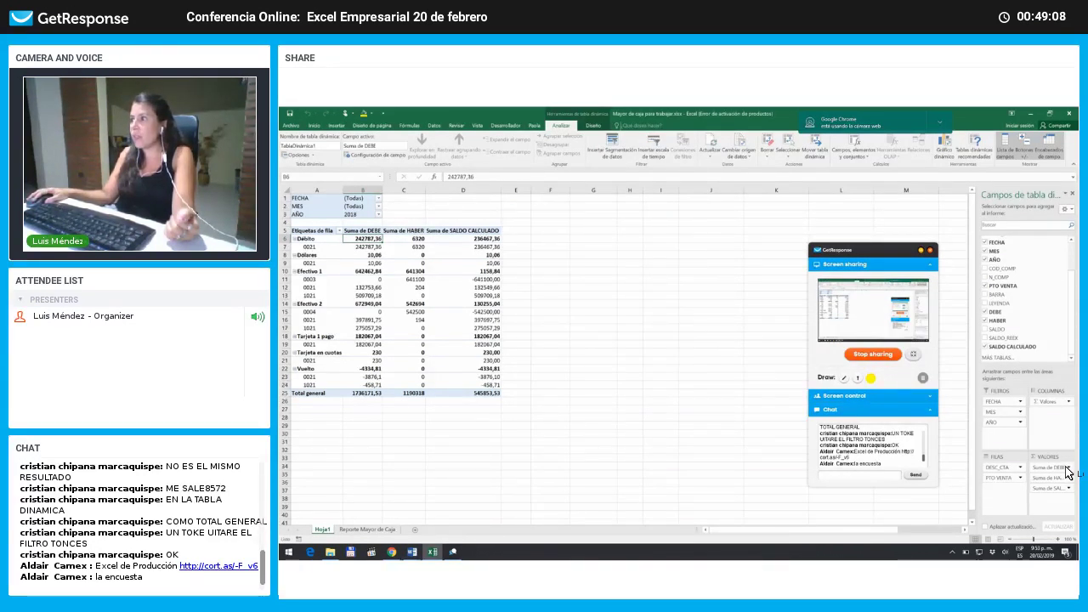
{"action": "left_click", "coordinate": [1045, 466]}
{"action": "left_click", "coordinate": [986, 459]}
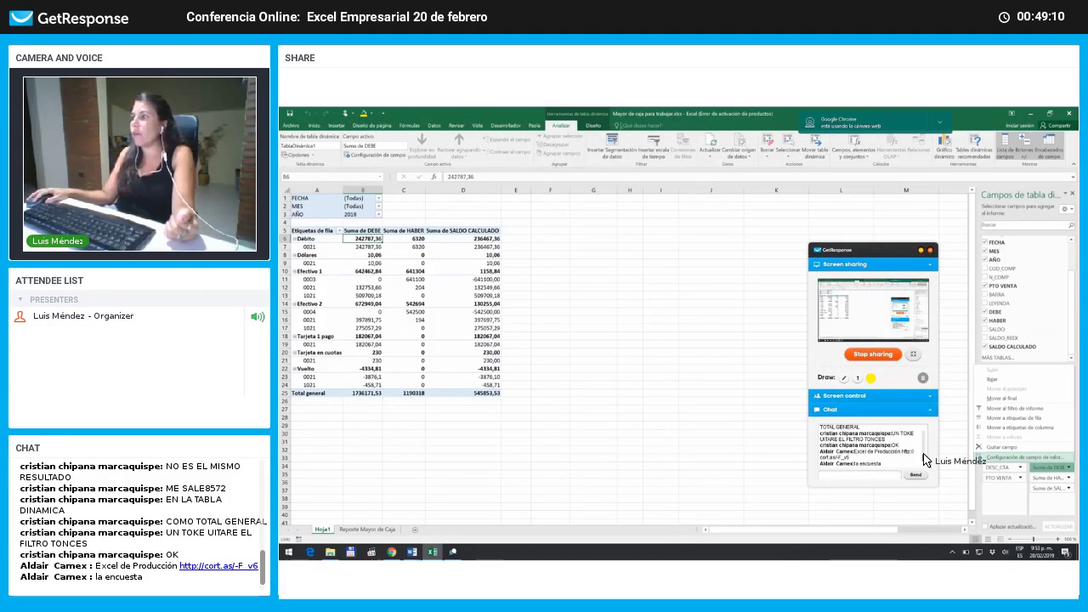
{"action": "left_click", "coordinate": [549, 289]}
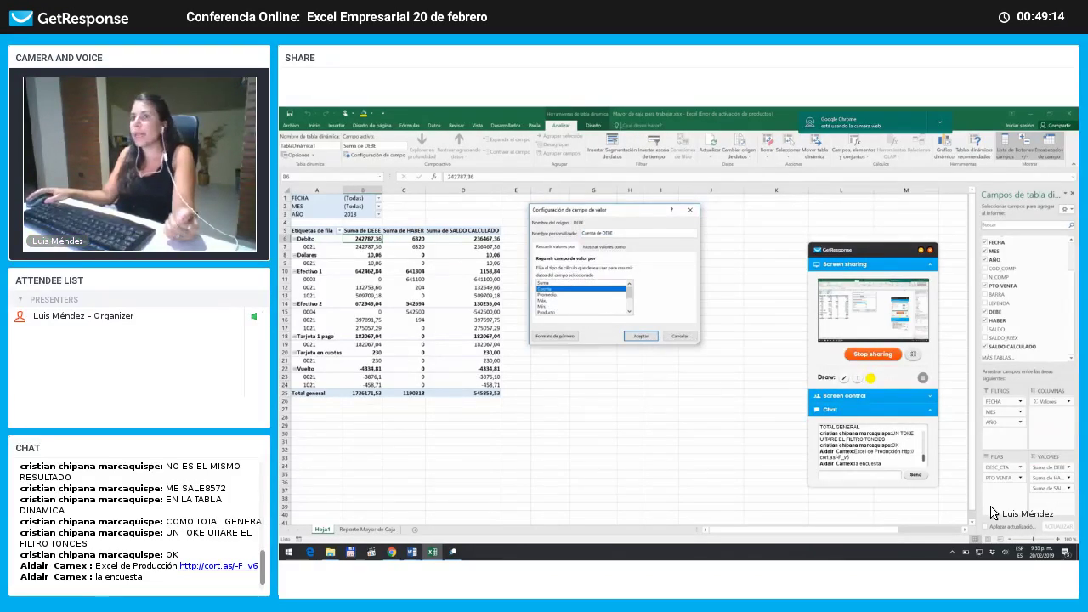
{"action": "key", "text": "Return"}
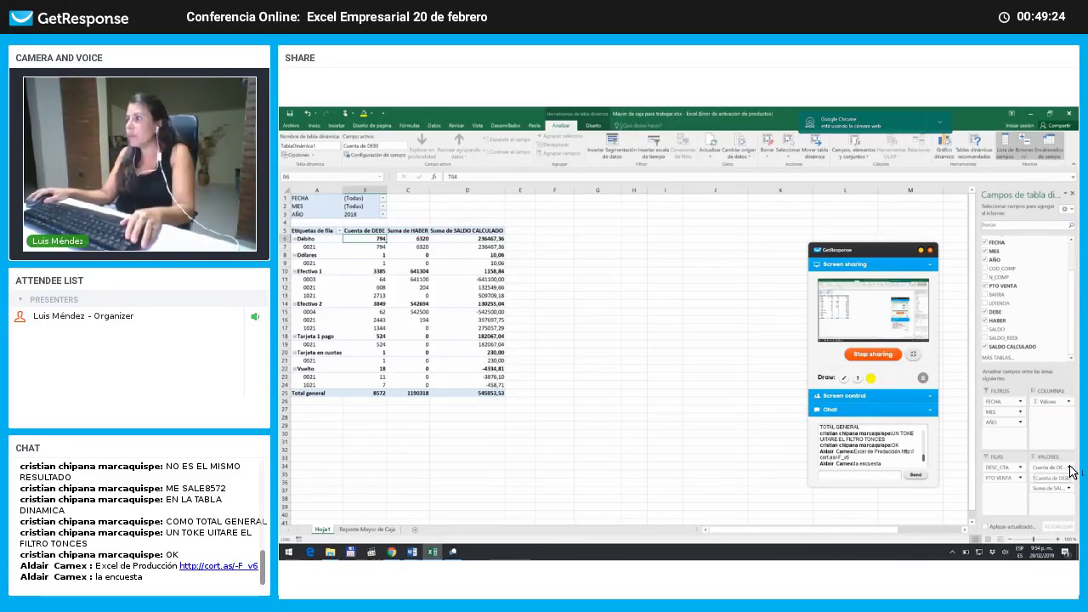
- Set the DEBE value field back to being summarized by Suma
{"action": "left_click_drag", "start_coordinate": [1039, 489], "coordinate": [1069, 476]}
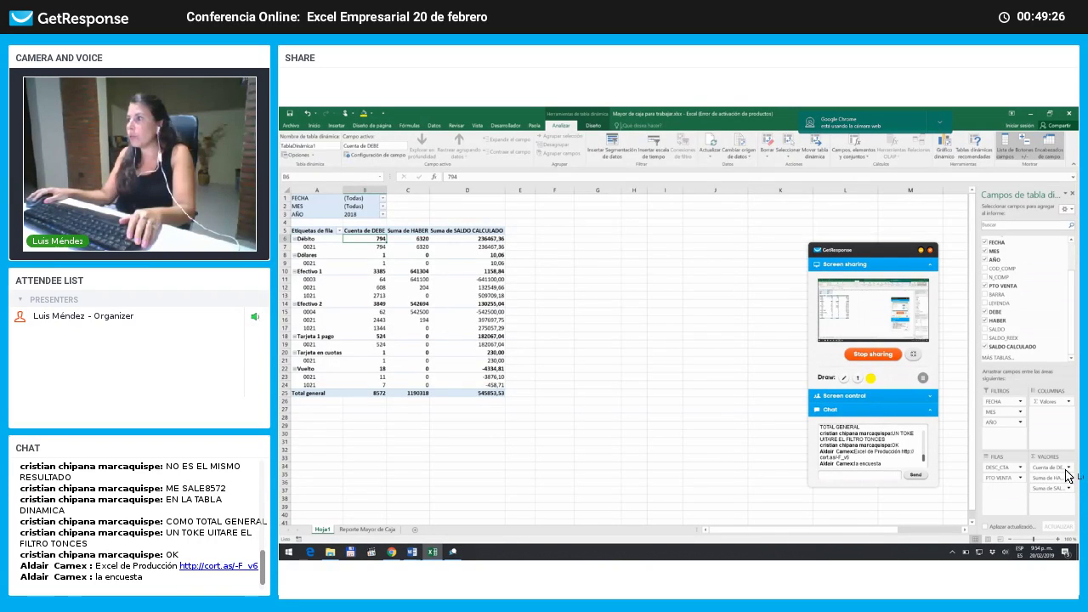
{"action": "double_click", "coordinate": [1044, 466]}
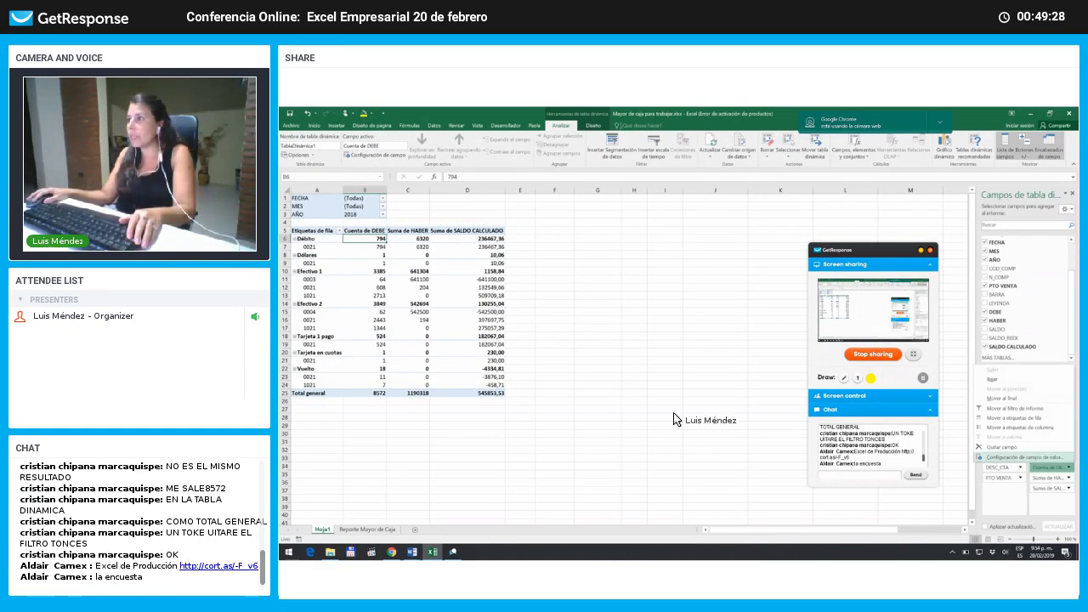
{"action": "left_click", "coordinate": [544, 282]}
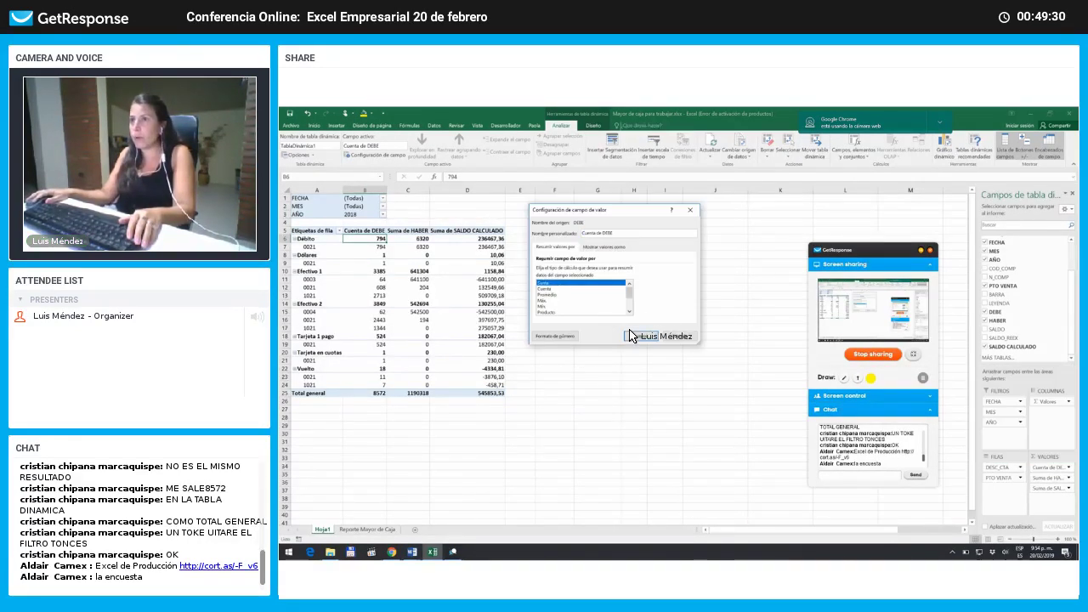
{"action": "left_click", "coordinate": [641, 336]}
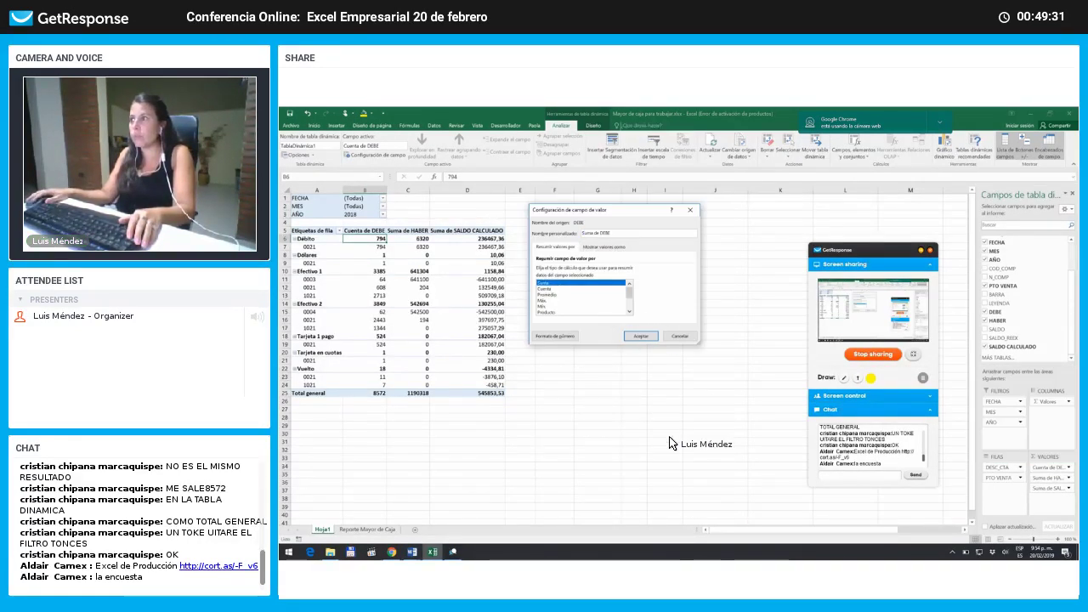
- Open the number format settings of the Suma de DEBE value field, moving its configuration dialog clear of the table
{"action": "right_click", "coordinate": [350, 236]}
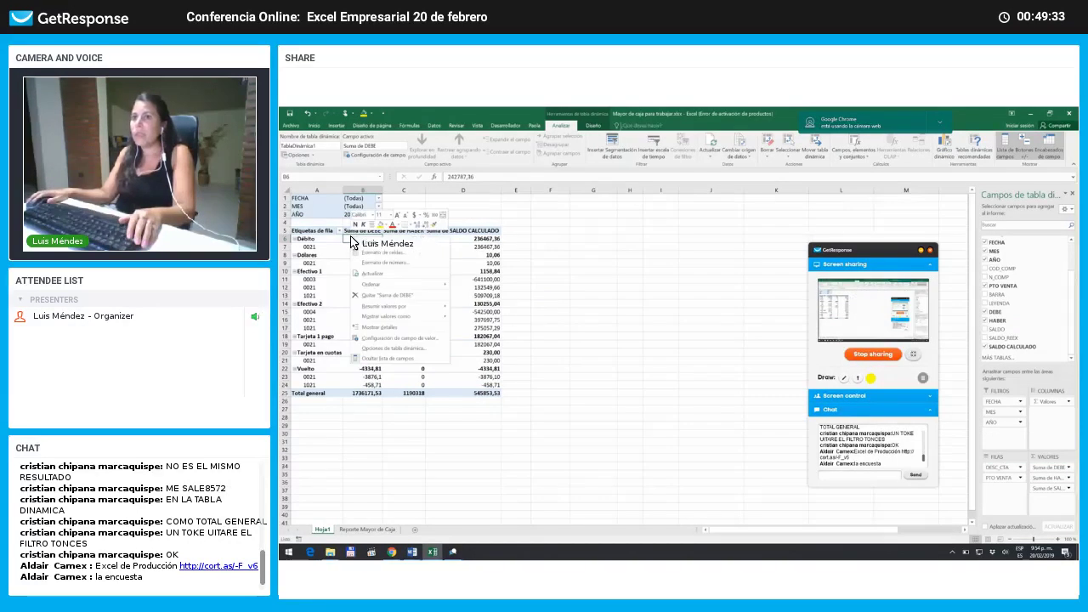
{"action": "left_click", "coordinate": [408, 338]}
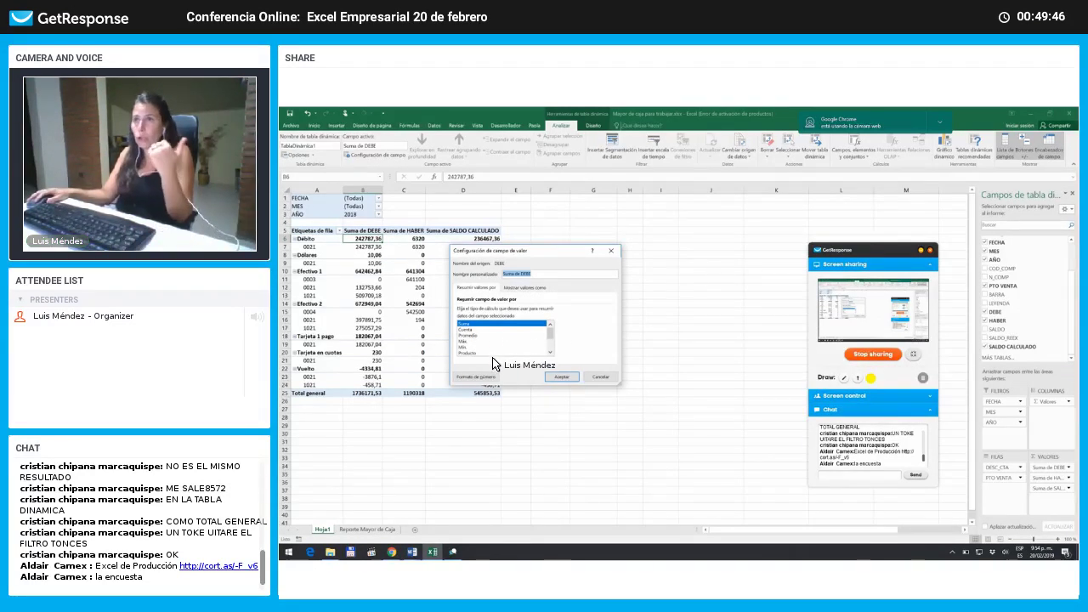
{"action": "left_click_drag", "start_coordinate": [520, 250], "coordinate": [594, 237]}
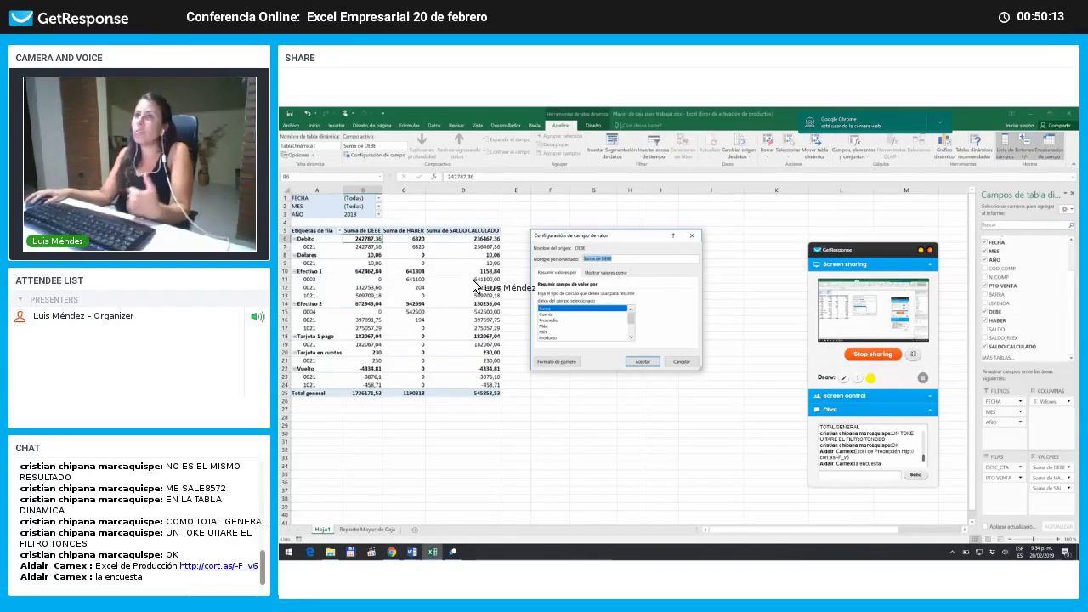
{"action": "left_click", "coordinate": [557, 362]}
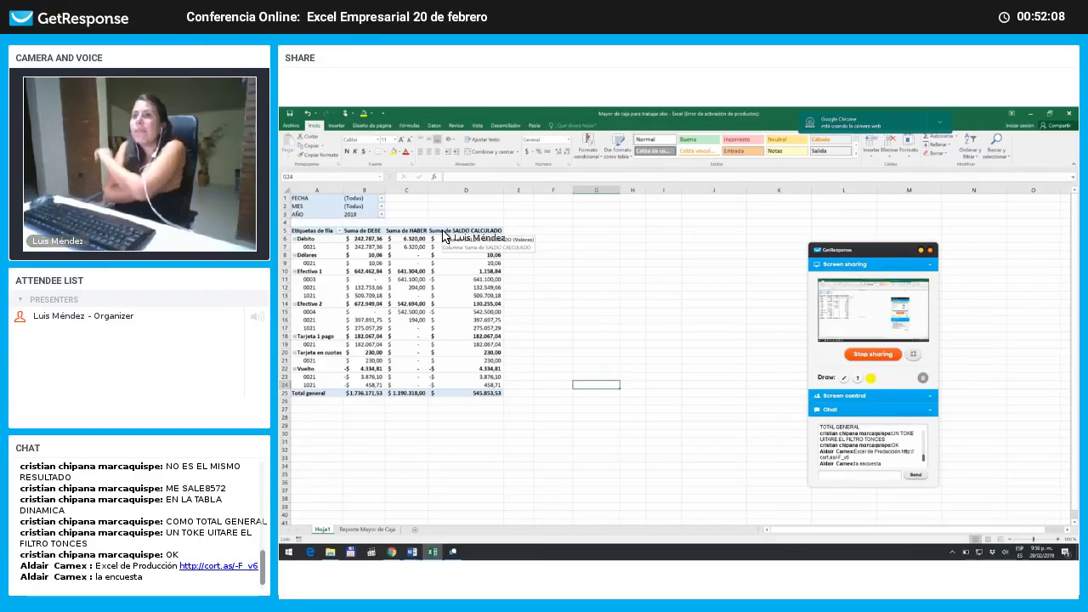
- Open the pivot table options, move the dialog beside the table and toggle the display setting for error values
{"action": "right_click", "coordinate": [442, 237]}
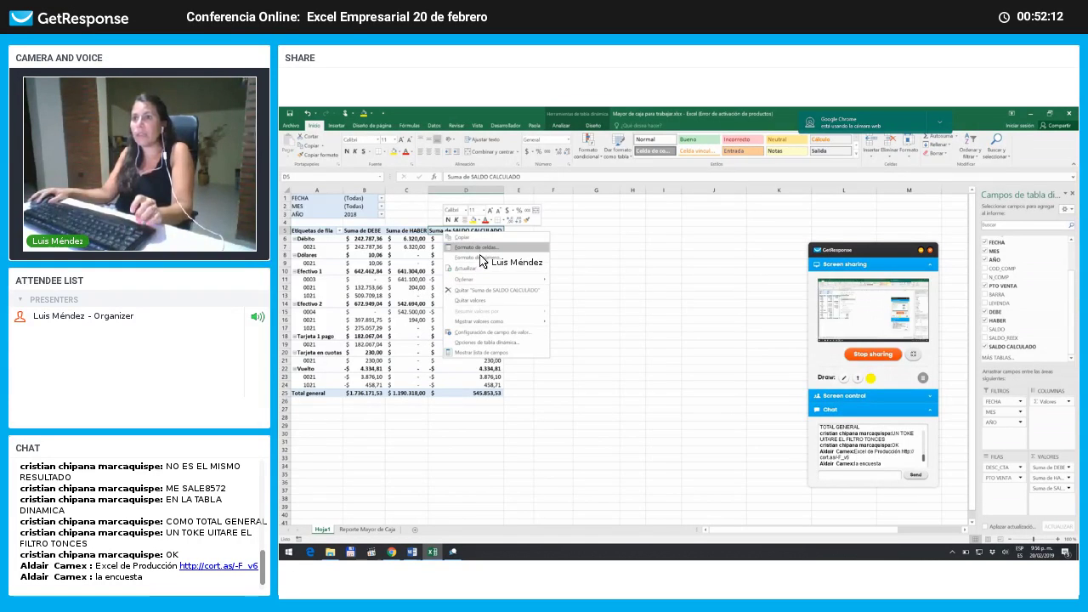
{"action": "left_click", "coordinate": [491, 343]}
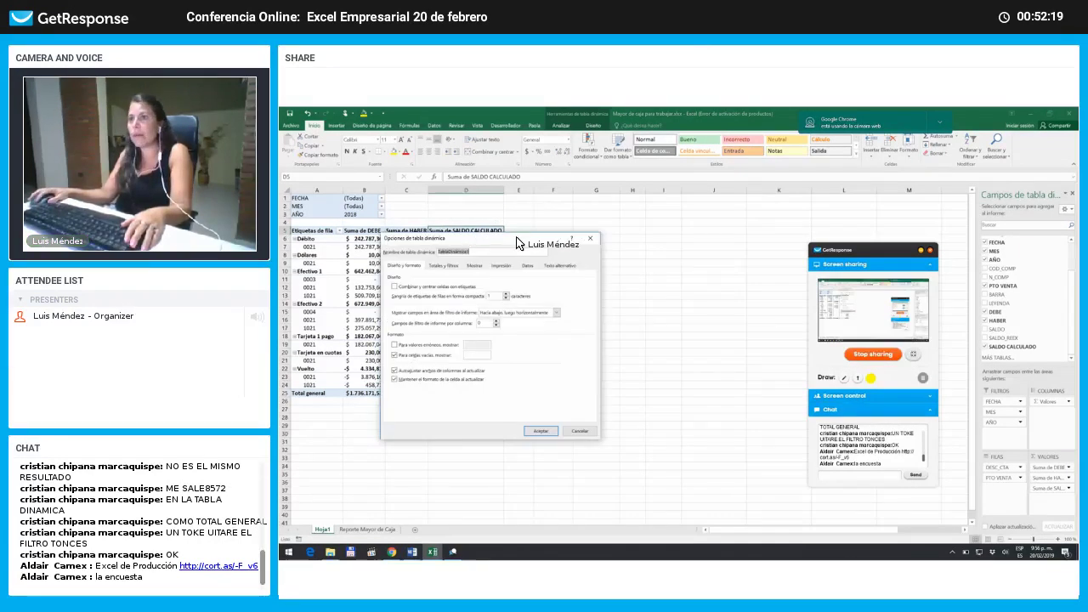
{"action": "left_click_drag", "start_coordinate": [517, 244], "coordinate": [598, 240]}
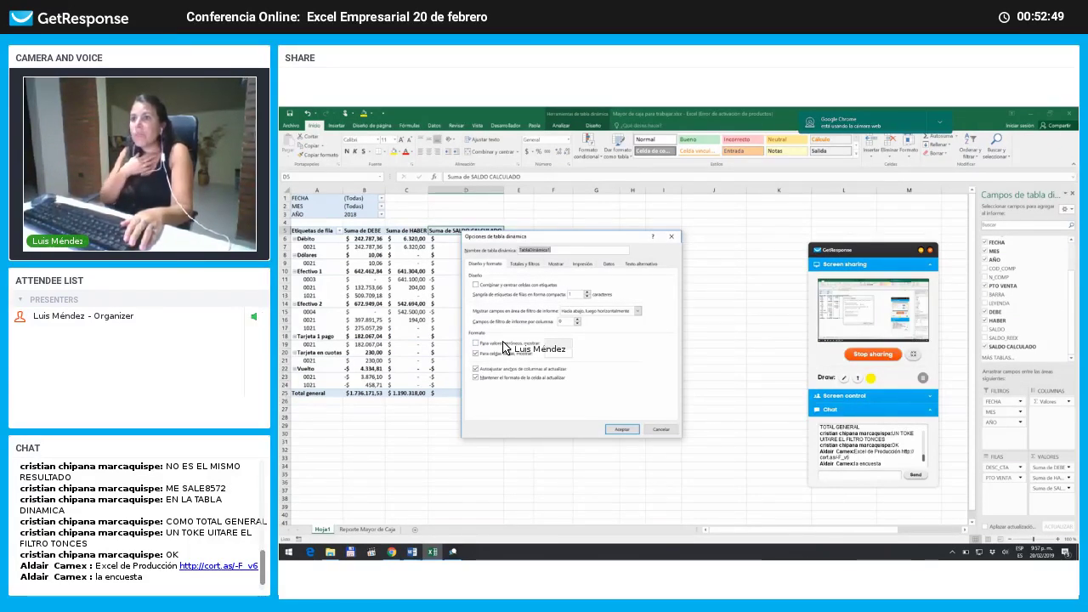
{"action": "left_click", "coordinate": [476, 343]}
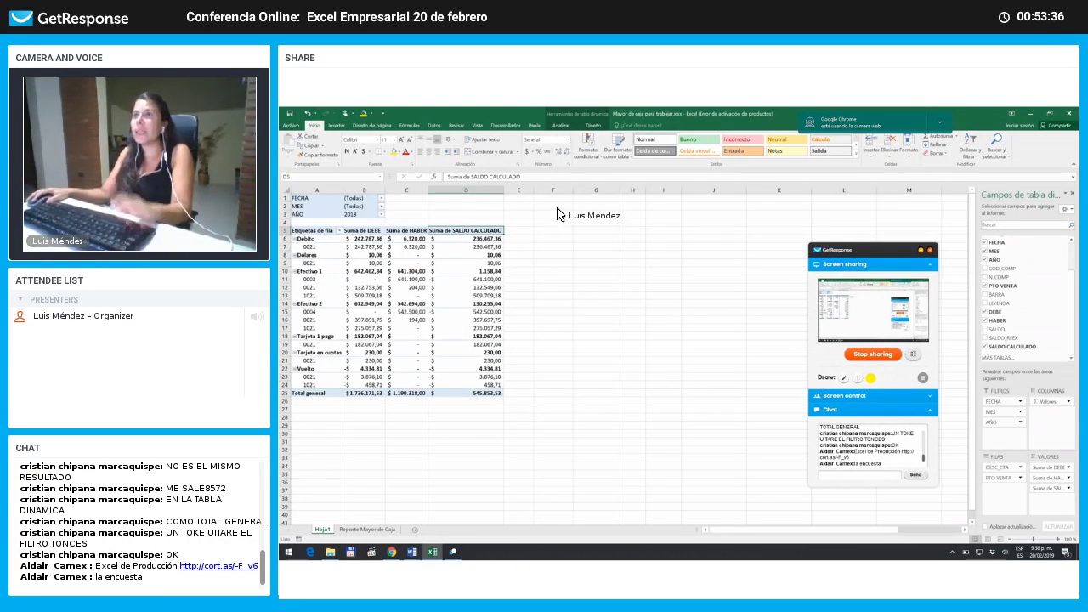
- Apply the orange style from the first row of the Oscuro group to the pivot table
{"action": "left_click", "coordinate": [592, 126]}
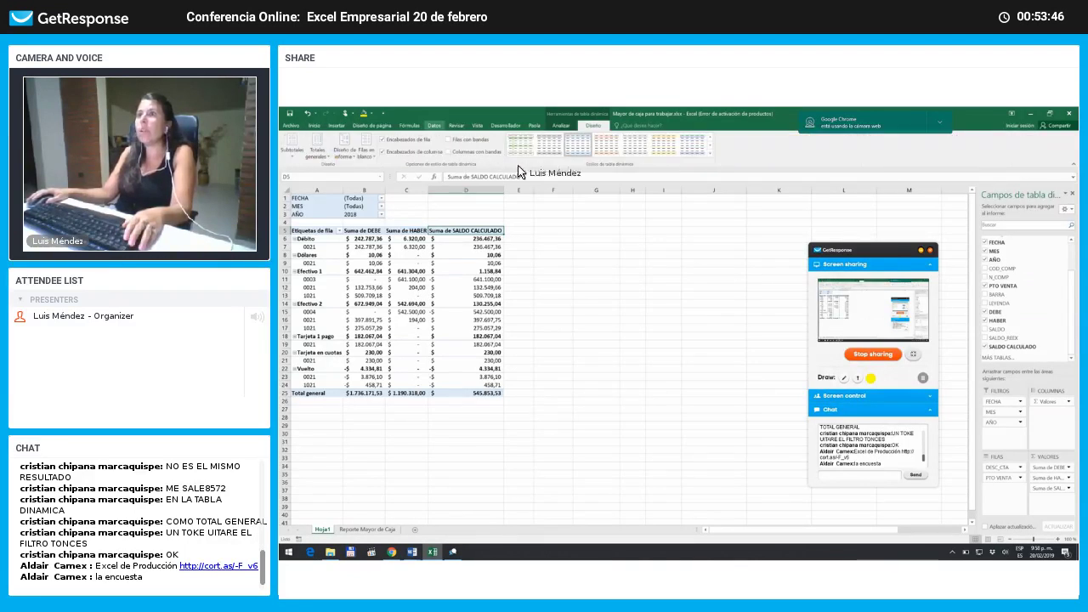
{"action": "left_click", "coordinate": [711, 154]}
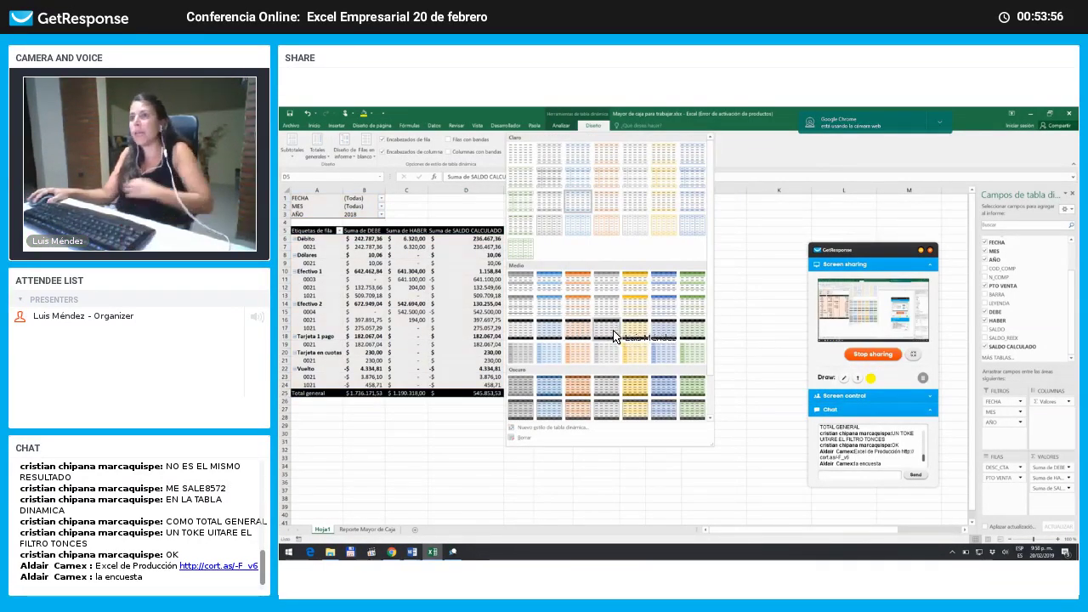
{"action": "left_click", "coordinate": [575, 387]}
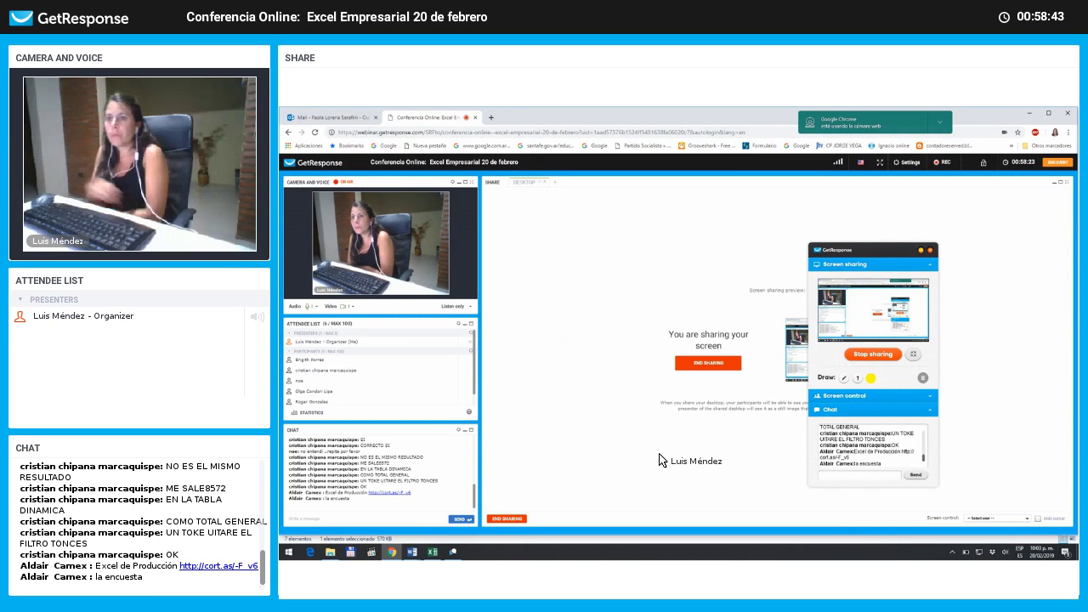
- Read back through the attendees' messages in the GetResponse webinar chat and place the cursor in its message field
{"action": "scroll", "coordinate": [427, 464], "scroll_direction": "up", "scroll_amount": 10}
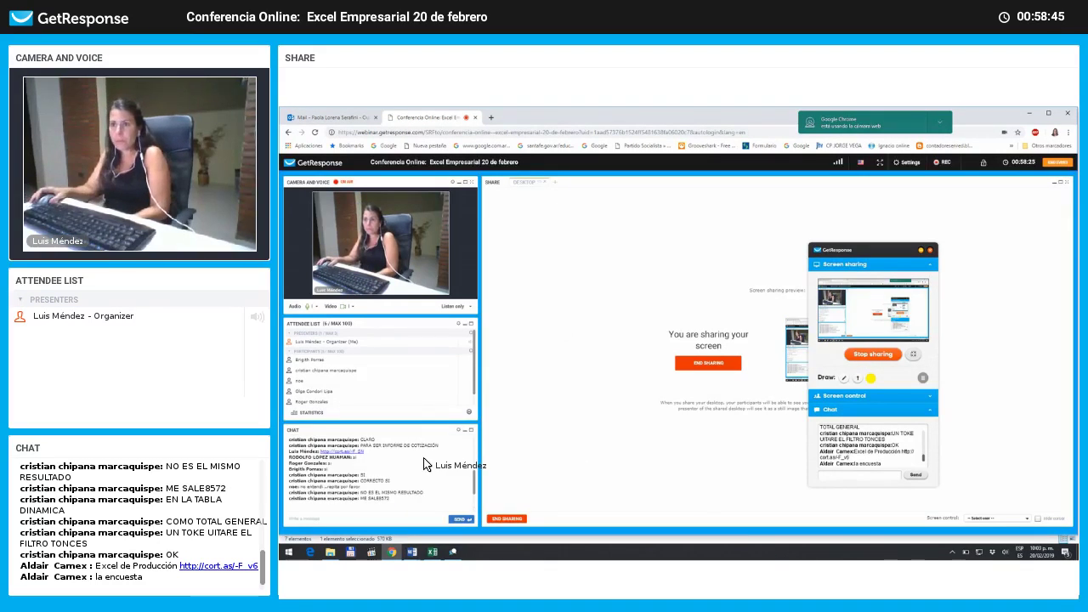
{"action": "scroll", "coordinate": [426, 464], "scroll_direction": "down", "scroll_amount": 10}
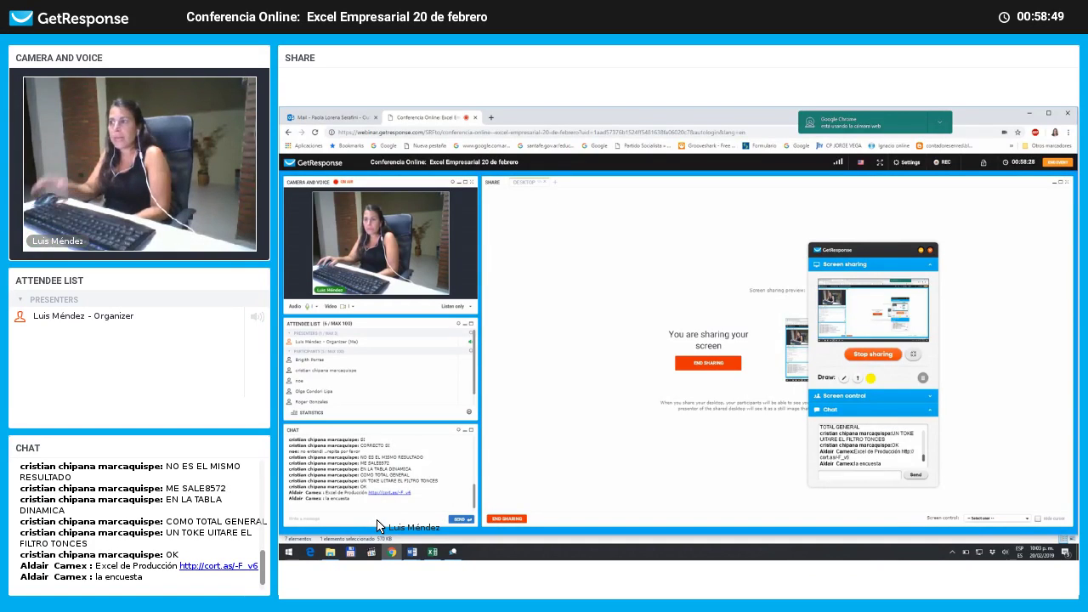
{"action": "left_click", "coordinate": [378, 520]}
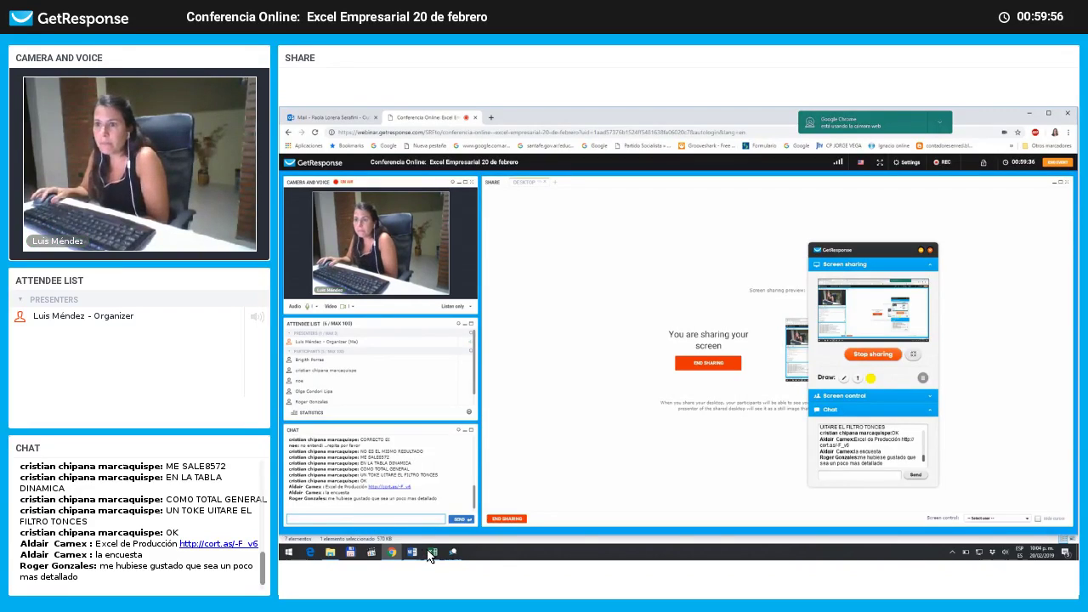
{"action": "mouse_move", "coordinate": [432, 551]}
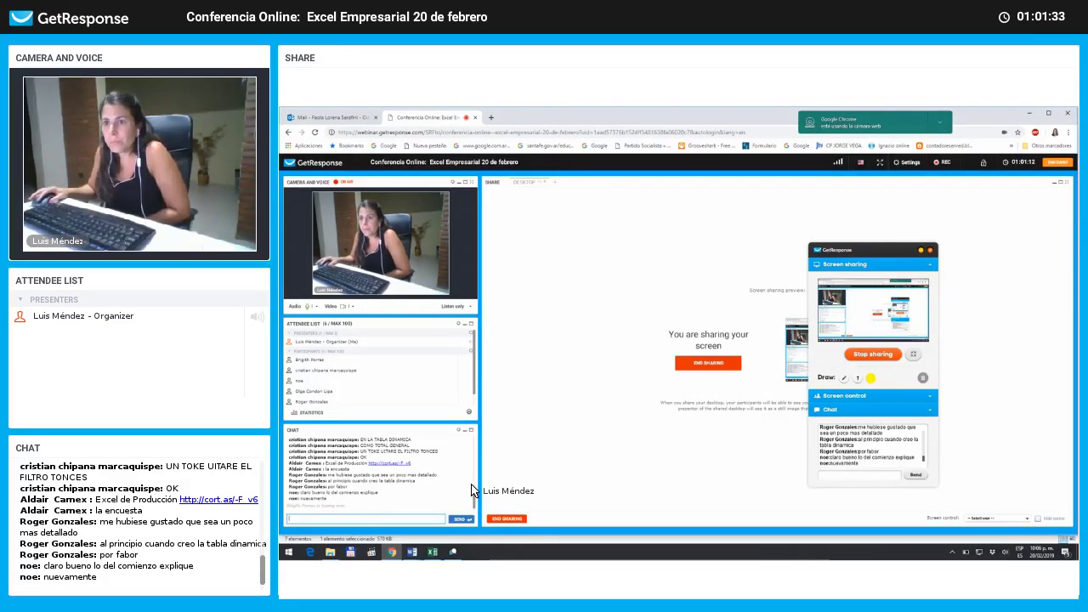
{"action": "left_click", "coordinate": [365, 520]}
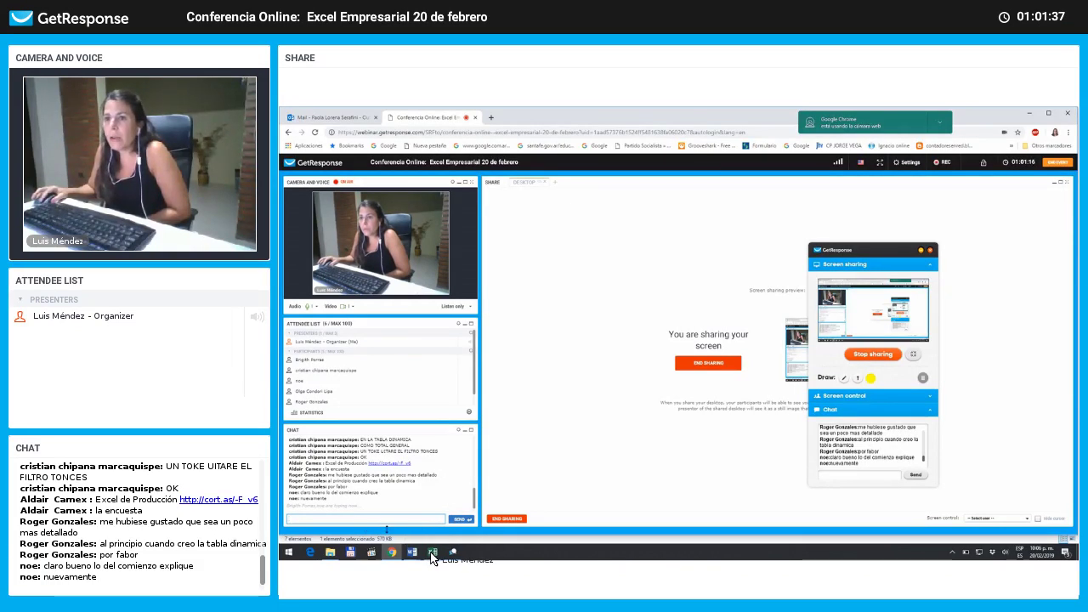
- Switch to Excel and review the Reporte Mayor de Caja headers from COD_COMP back to COD_CTA and DESC_CTA
{"action": "mouse_move", "coordinate": [436, 558]}
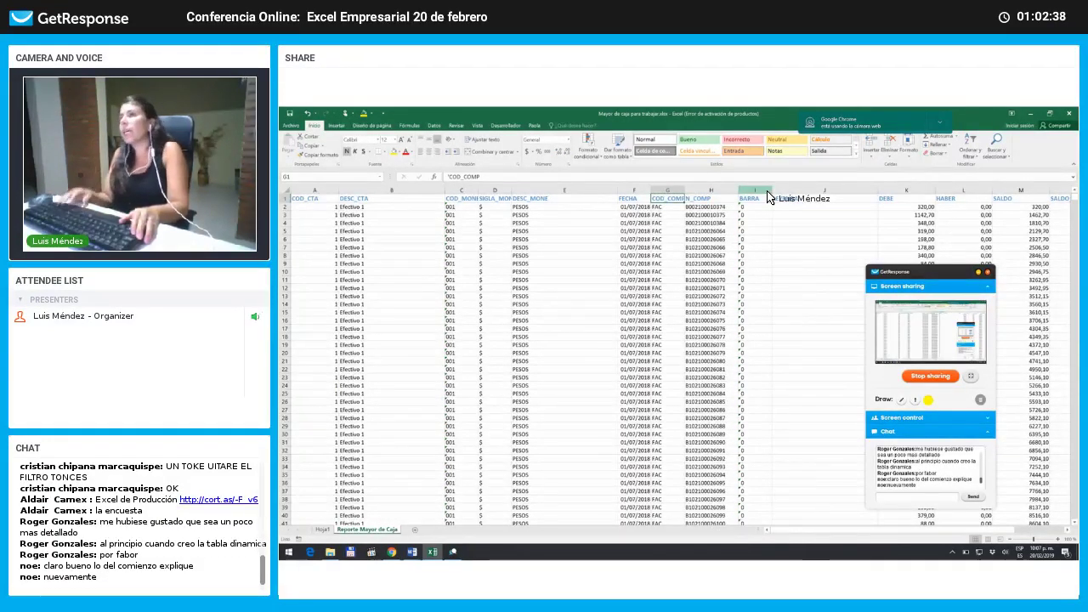
{"action": "key", "text": "Left"}
{"action": "key", "text": "Left"}
{"action": "key", "text": "Left"}
{"action": "key", "text": "Left"}
{"action": "key", "text": "Left"}
{"action": "key", "text": "Left"}
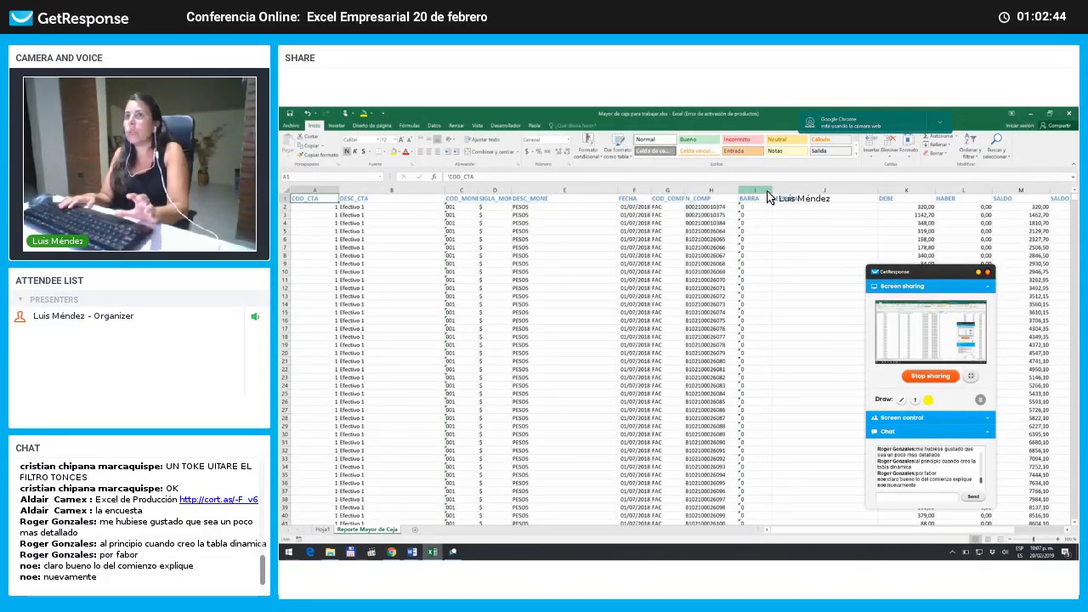
{"action": "key", "text": "Right"}
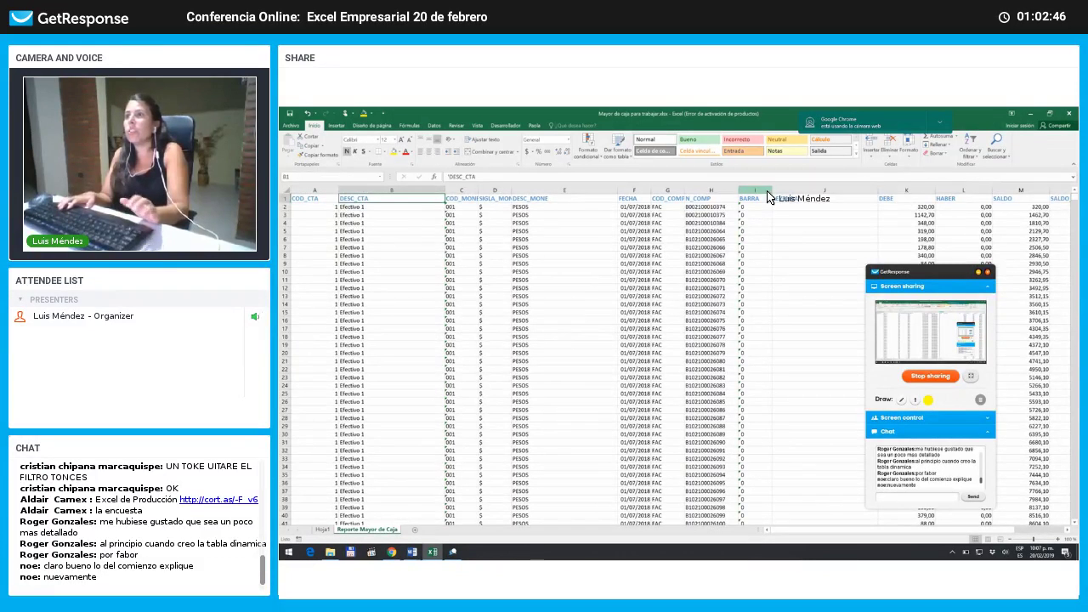
{"action": "key", "text": "Down"}
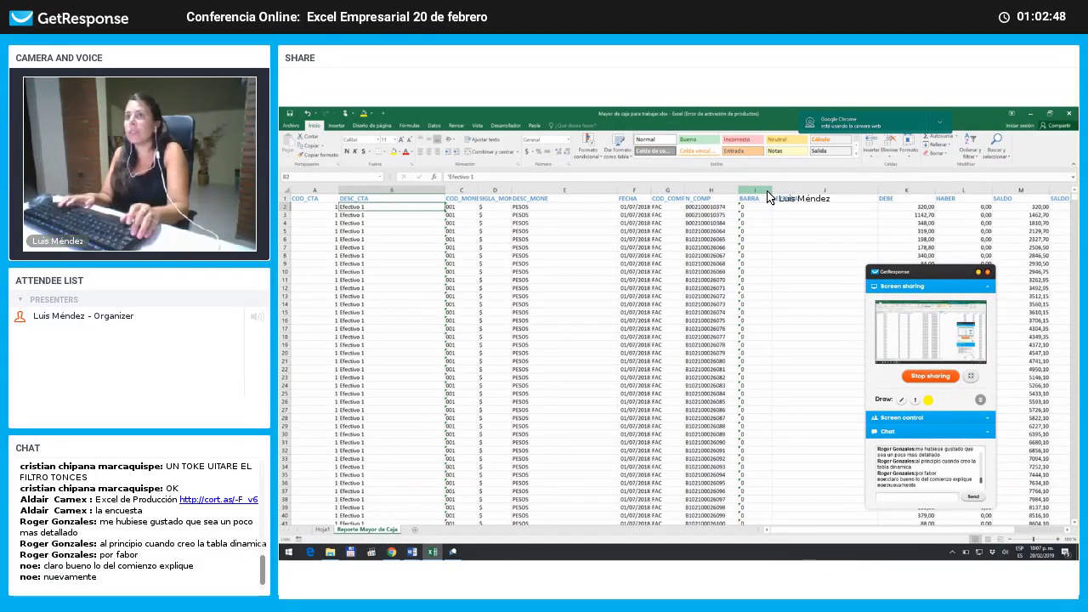
{"action": "key", "text": "Up"}
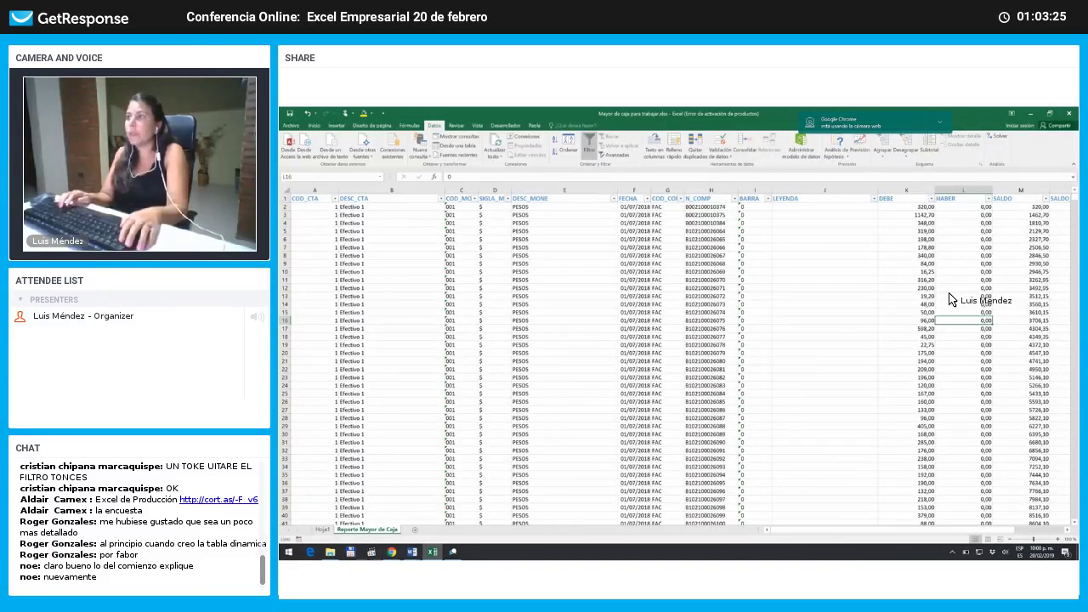
- Remove the filter from the Reporte Mayor de Caja headers and select the FECHA header cell
{"action": "left_click", "coordinate": [586, 146]}
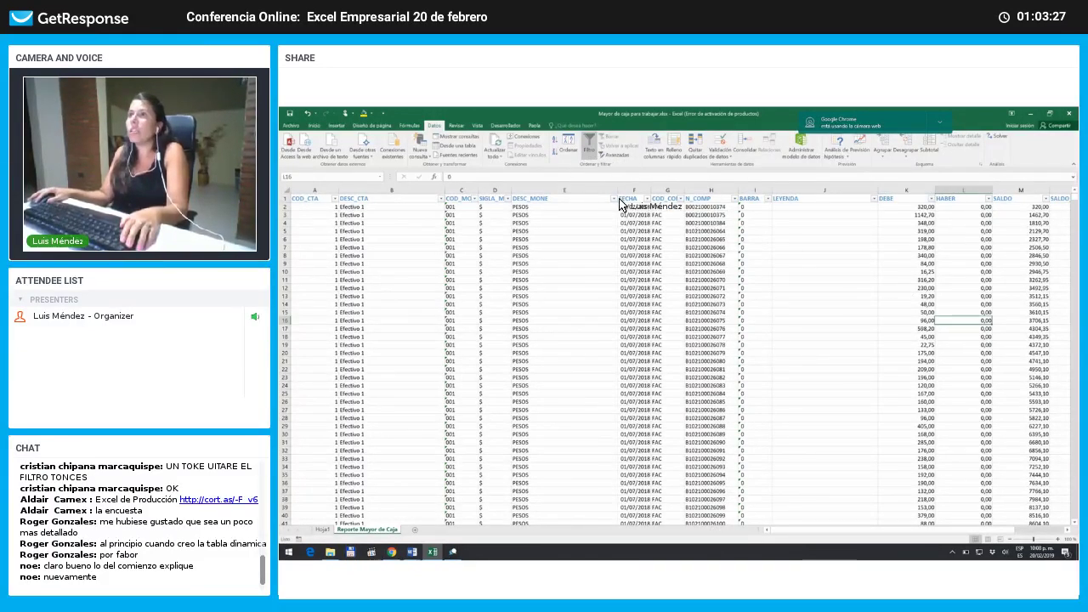
{"action": "left_click", "coordinate": [638, 231]}
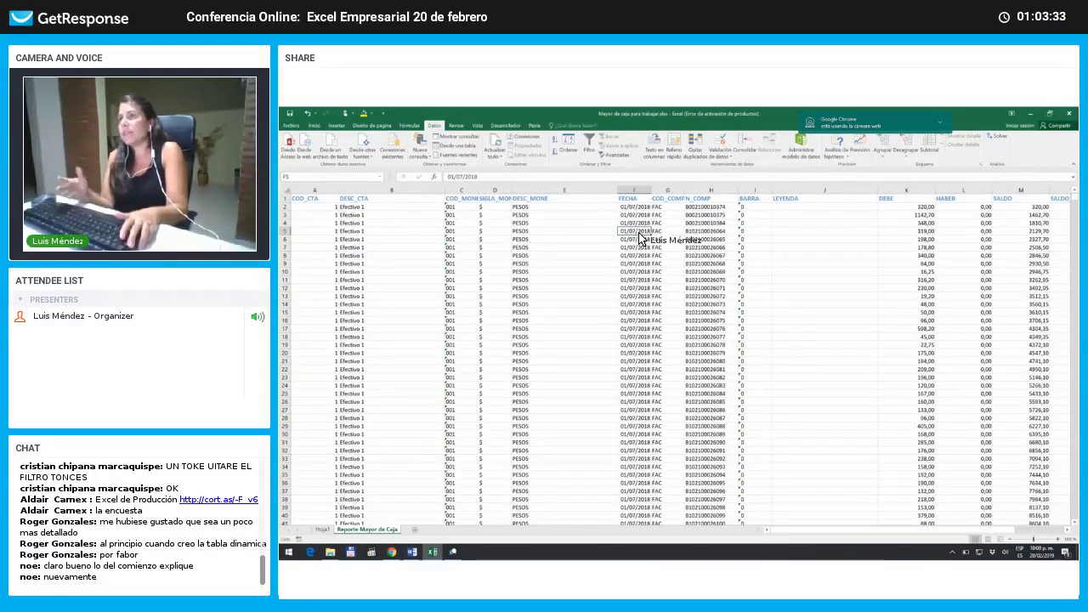
{"action": "key", "text": "Up"}
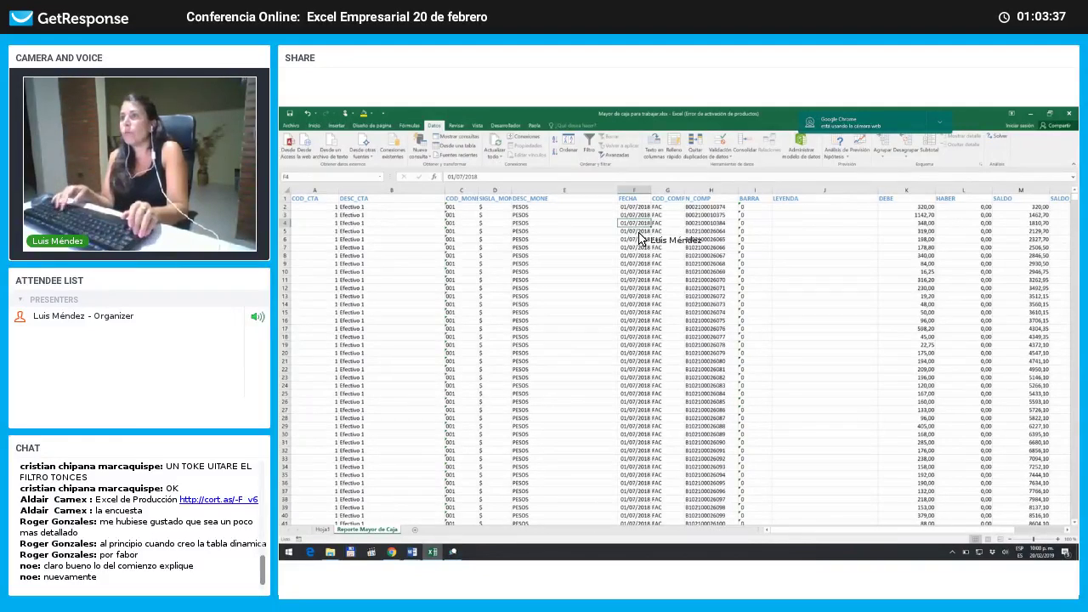
{"action": "key", "text": "ctrl+Up"}
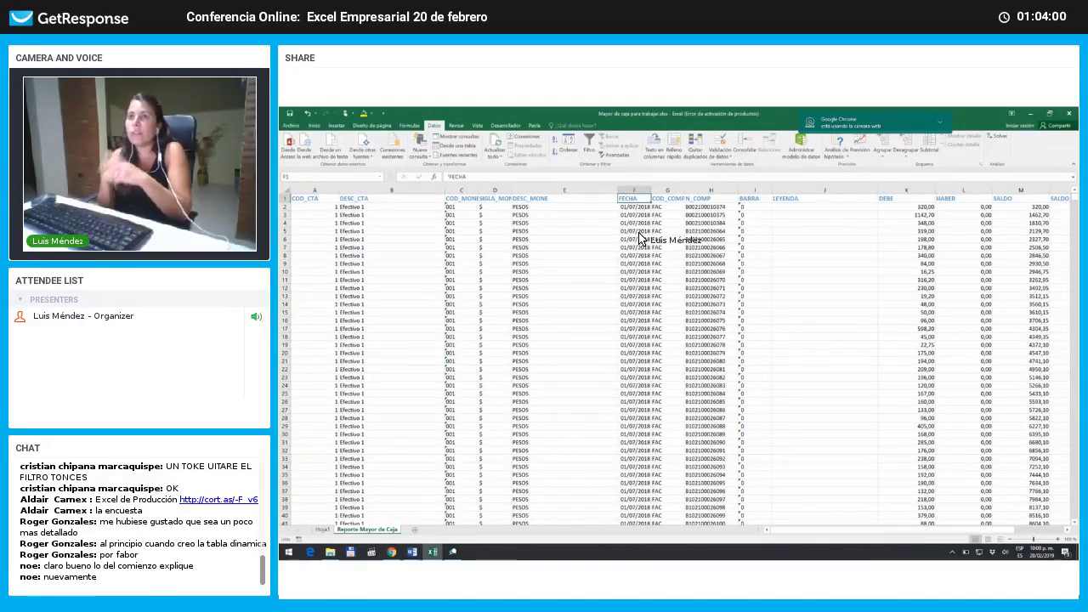
- Review the Reporte Mayor de Caja header cells one by one from COD_CTA through DEBE and HABER to SALDO
{"action": "key", "text": "Left"}
{"action": "key", "text": "Left"}
{"action": "key", "text": "Left"}
{"action": "key", "text": "Left"}
{"action": "key", "text": "Left"}
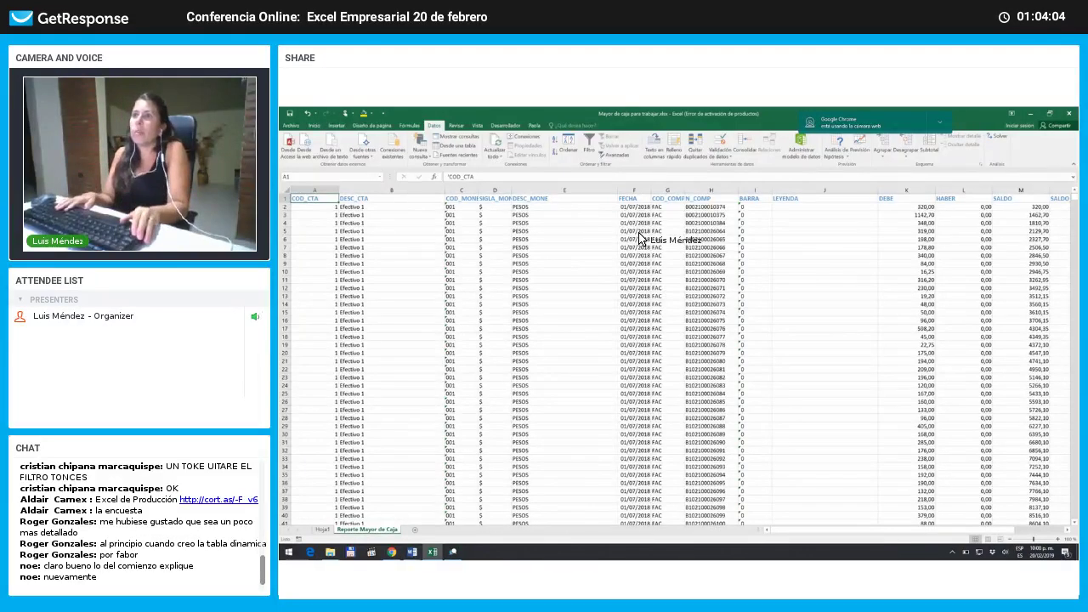
{"action": "key", "text": "Right"}
{"action": "key", "text": "Right"}
{"action": "key", "text": "Right"}
{"action": "key", "text": "Right"}
{"action": "key", "text": "Right"}
{"action": "key", "text": "Right"}
{"action": "key", "text": "Right"}
{"action": "key", "text": "Right"}
{"action": "key", "text": "Right"}
{"action": "key", "text": "Right"}
{"action": "key", "text": "Right"}
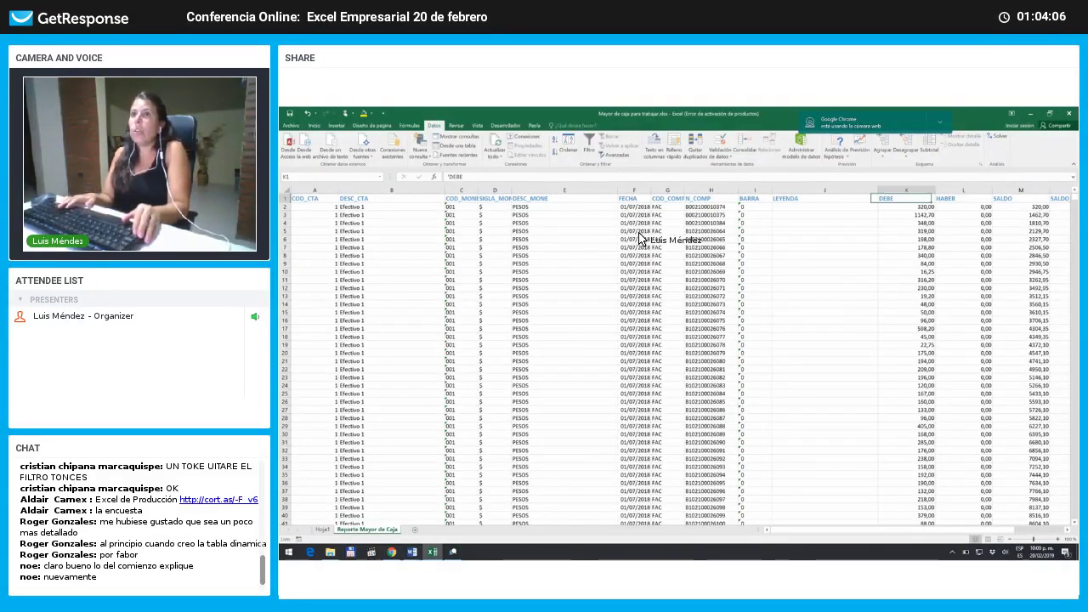
{"action": "key", "text": "Right"}
{"action": "key", "text": "Right"}
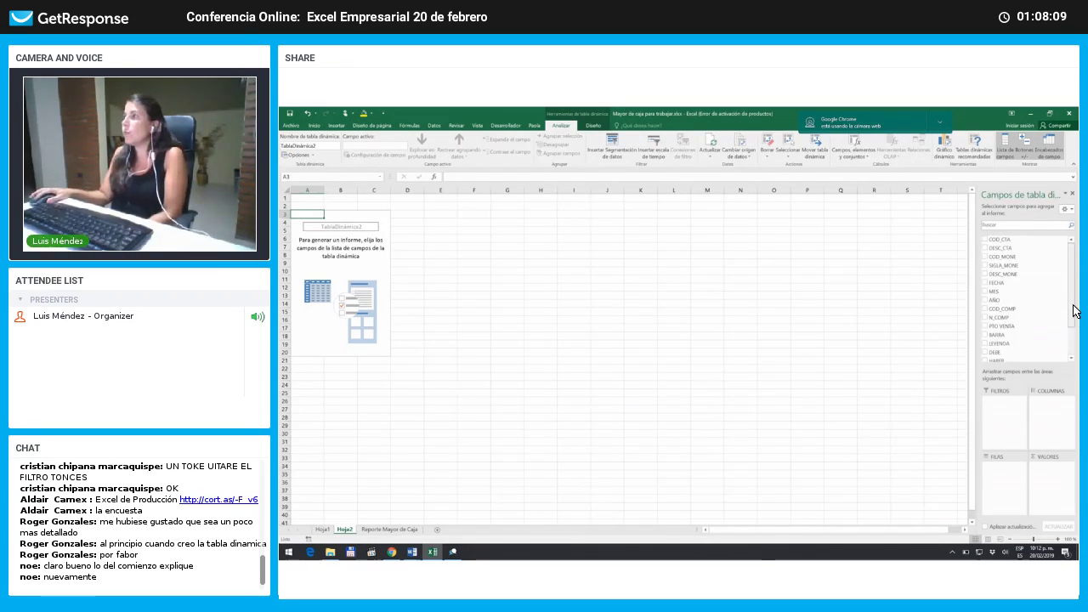
- Add the DESC_CTA field to the rows area of the empty pivot table on Hoja2
{"action": "scroll", "coordinate": [1073, 311], "scroll_direction": "down", "scroll_amount": 2}
{"action": "scroll", "coordinate": [1003, 259], "scroll_direction": "up", "scroll_amount": 2}
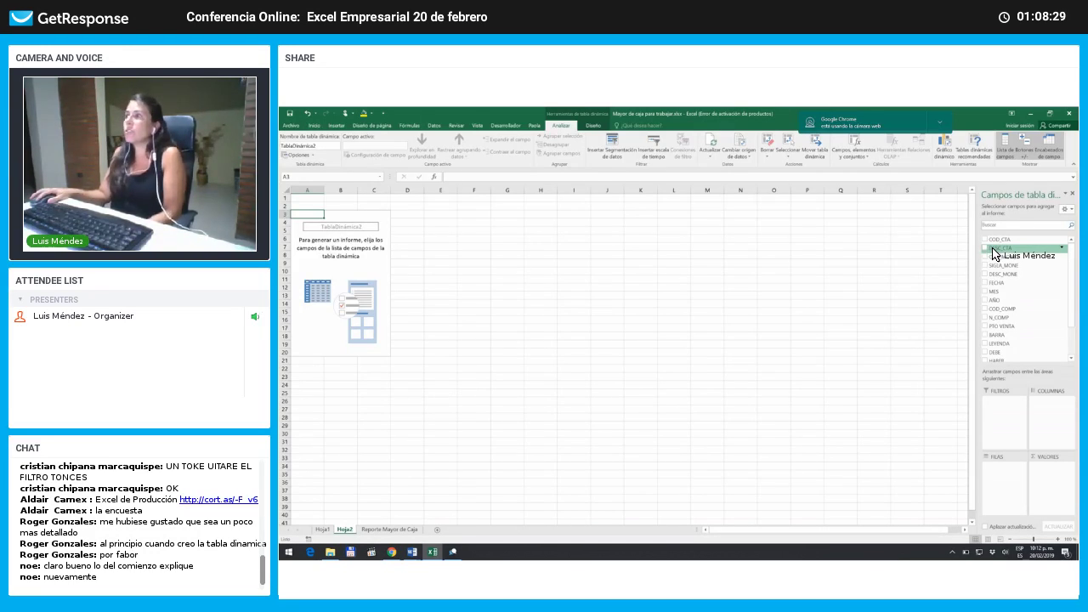
{"action": "left_click_drag", "start_coordinate": [993, 253], "coordinate": [1004, 494]}
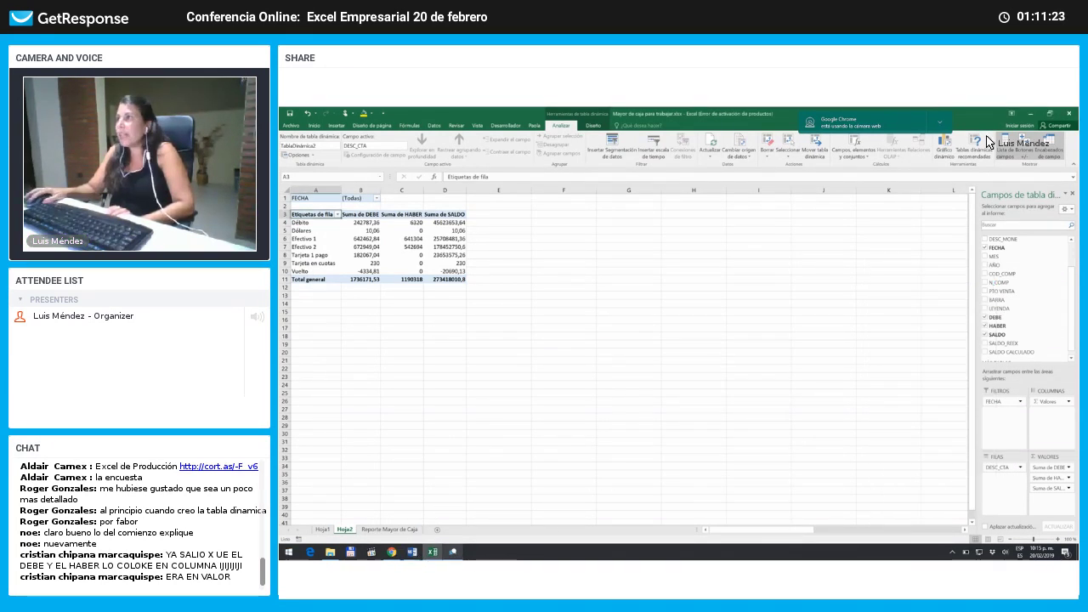
- Minimize the workbook and switch to the GetResponse webinar room in Chrome to check the attendees' chat
{"action": "left_click", "coordinate": [1030, 114]}
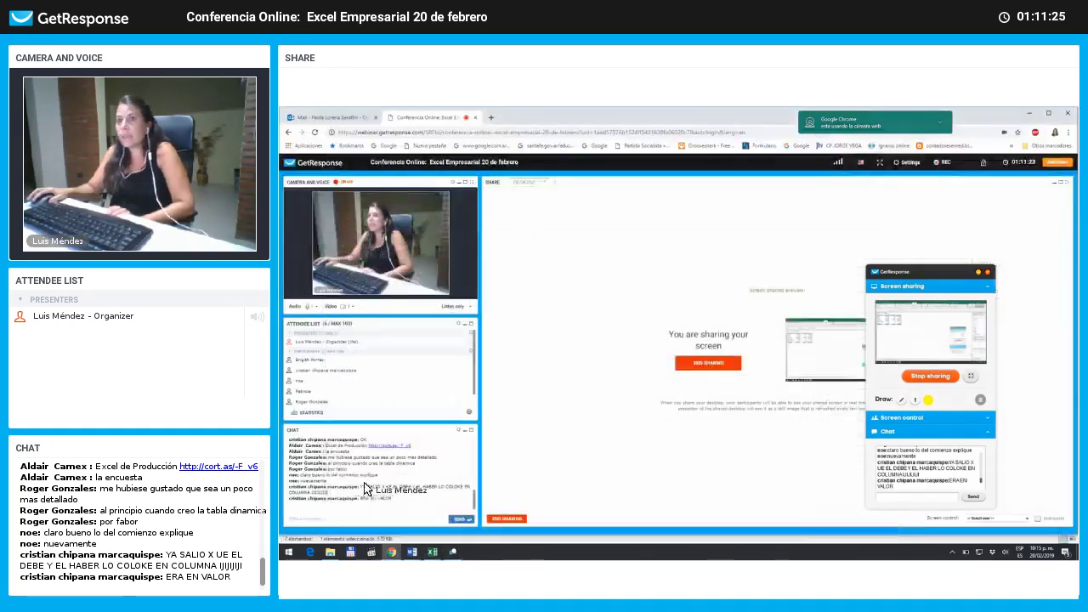